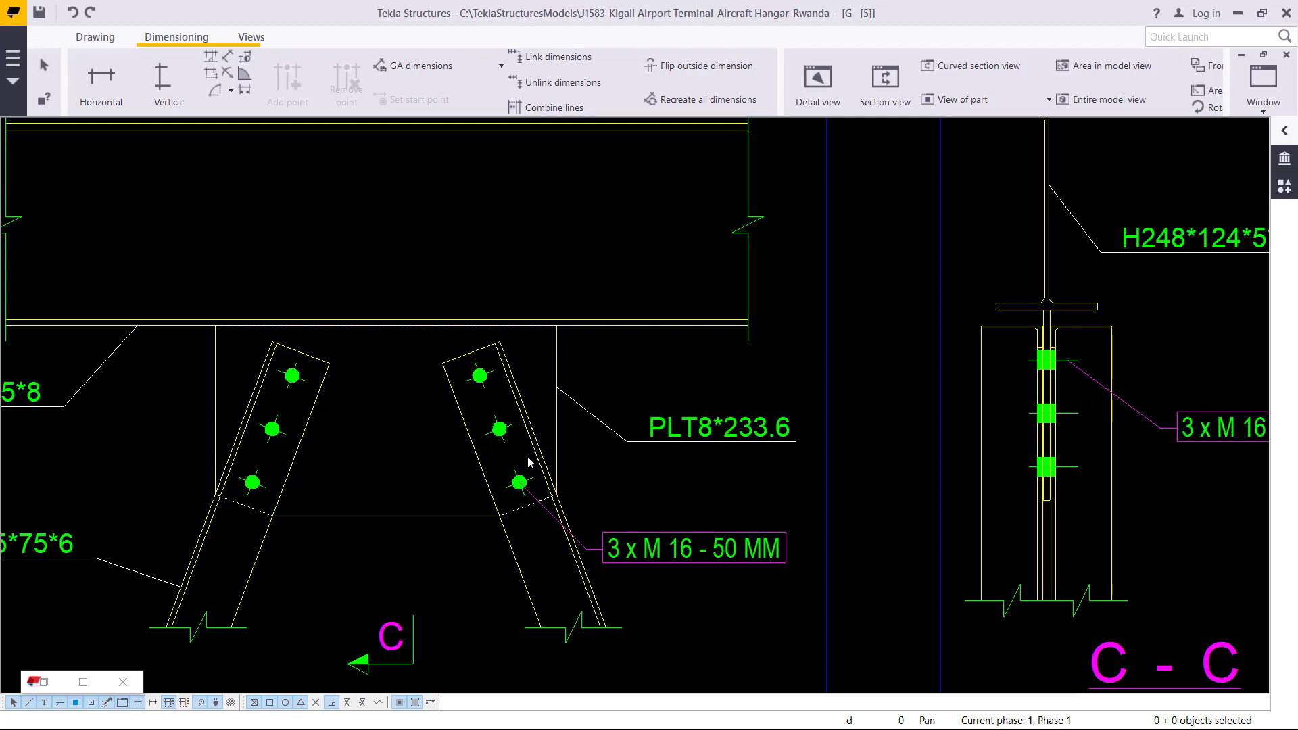
- Change the bolt representation of the left brace's bolt group in Detail 3 to Symbol2
scroll(604, 360, down, 3)
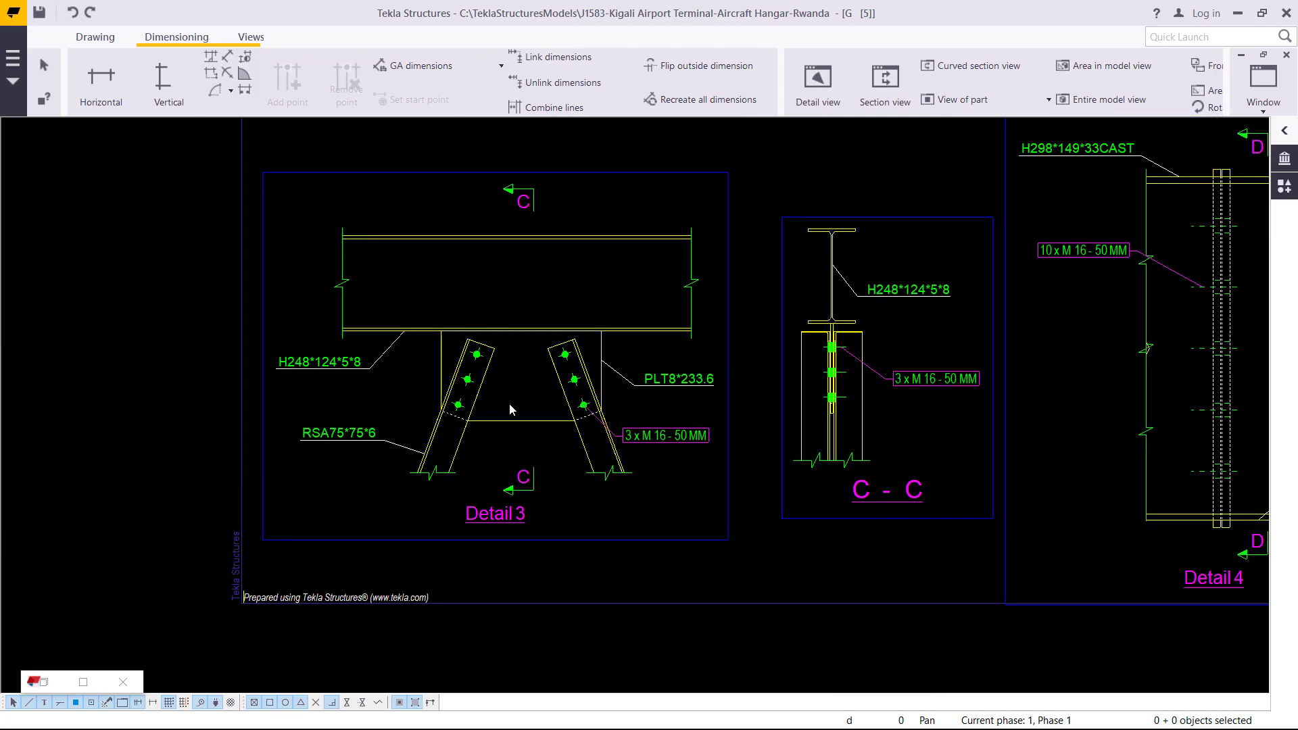
scroll(437, 508, down, 4)
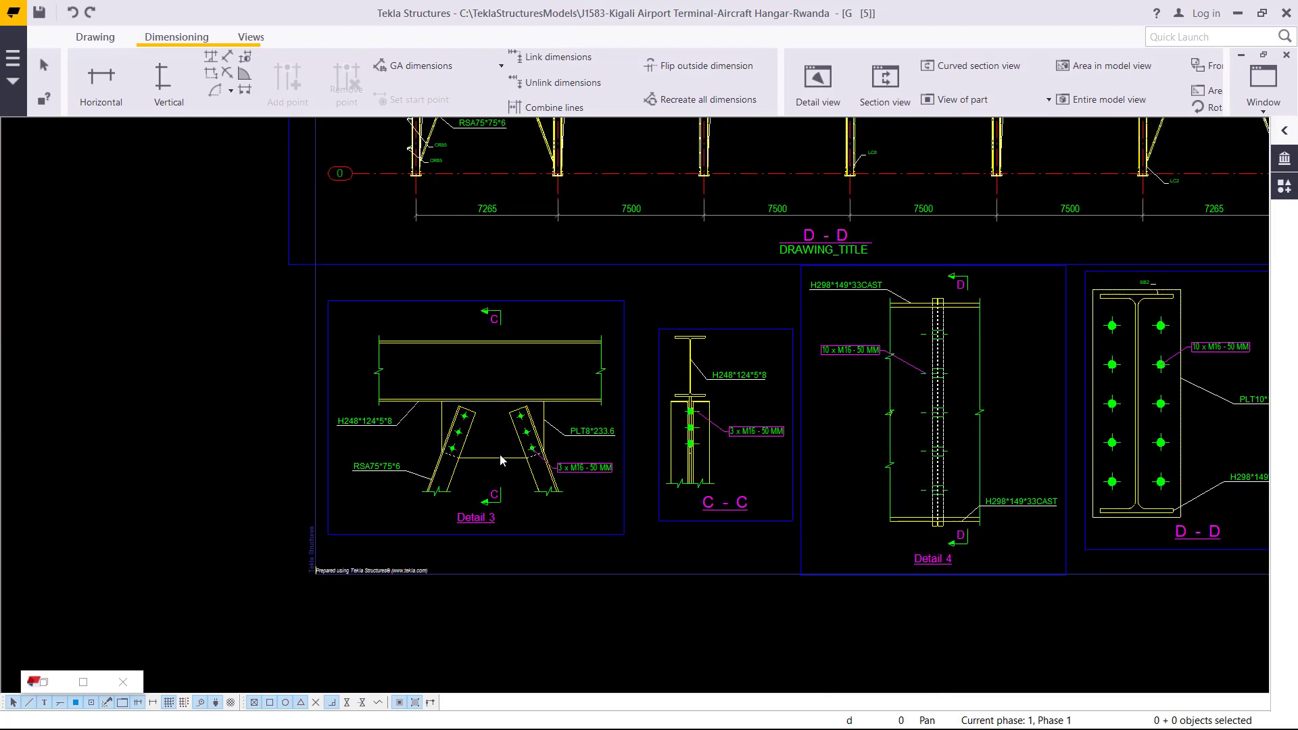
scroll(496, 478, up, 4)
scroll(496, 478, up, 6)
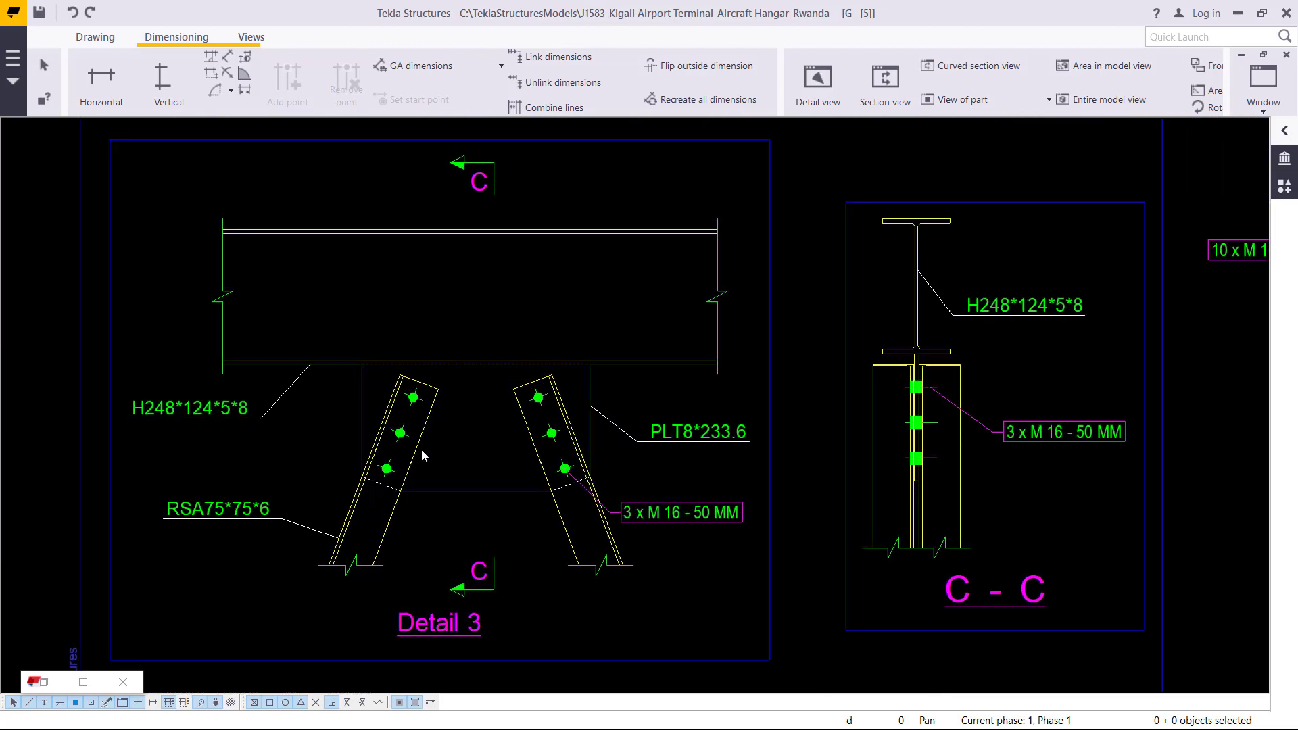
scroll(403, 449, up, 3)
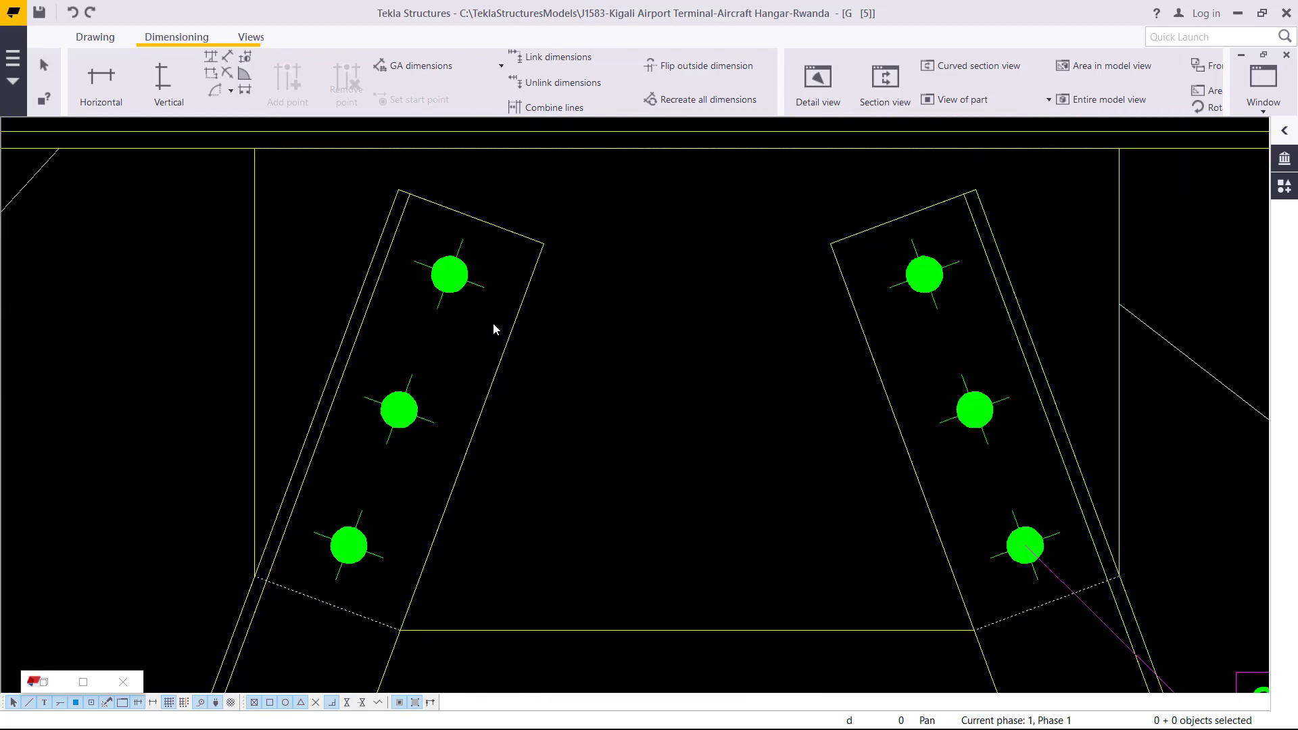
double_click(479, 290)
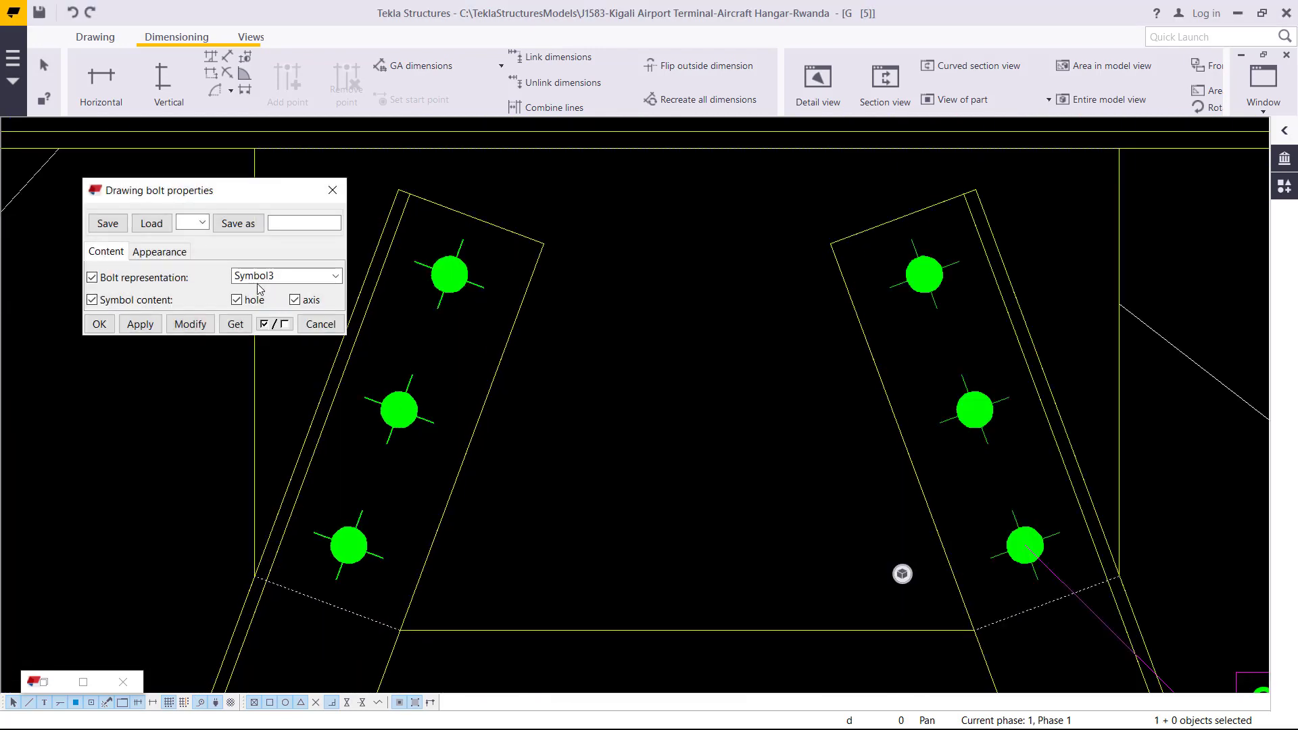
click(335, 277)
click(273, 338)
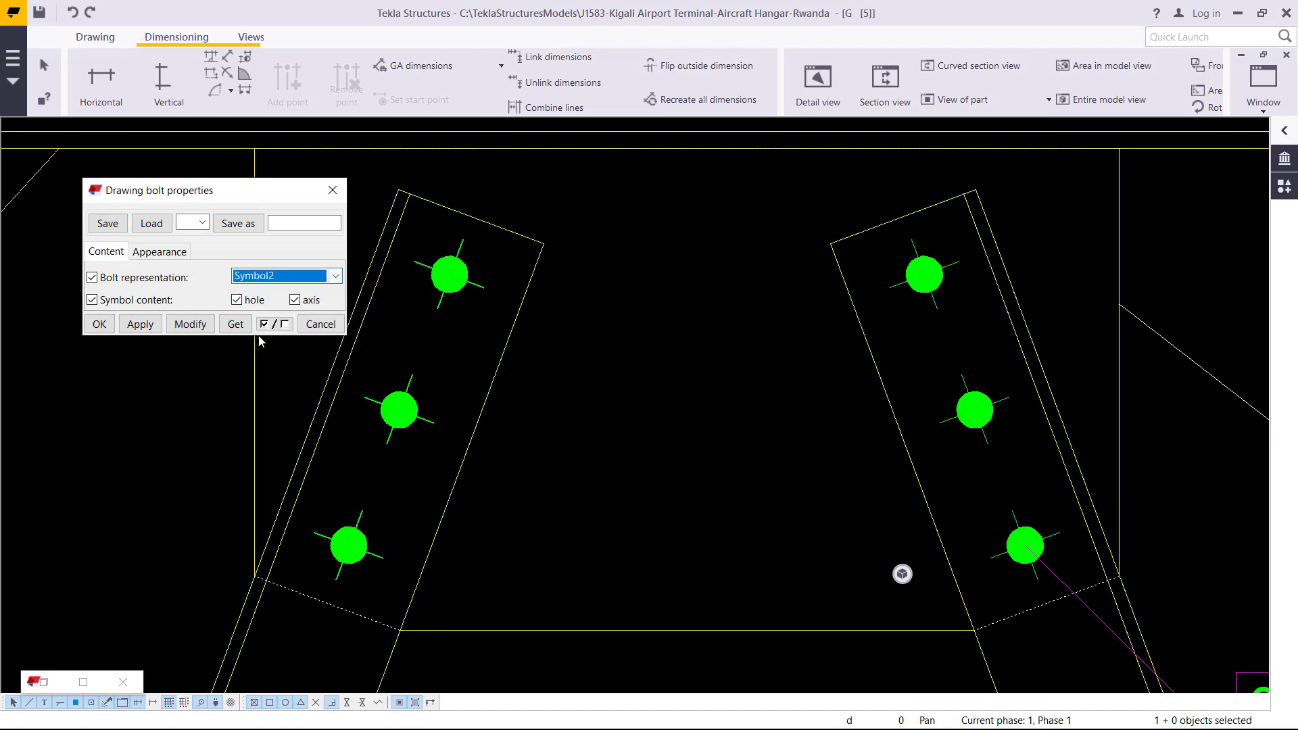
click(197, 325)
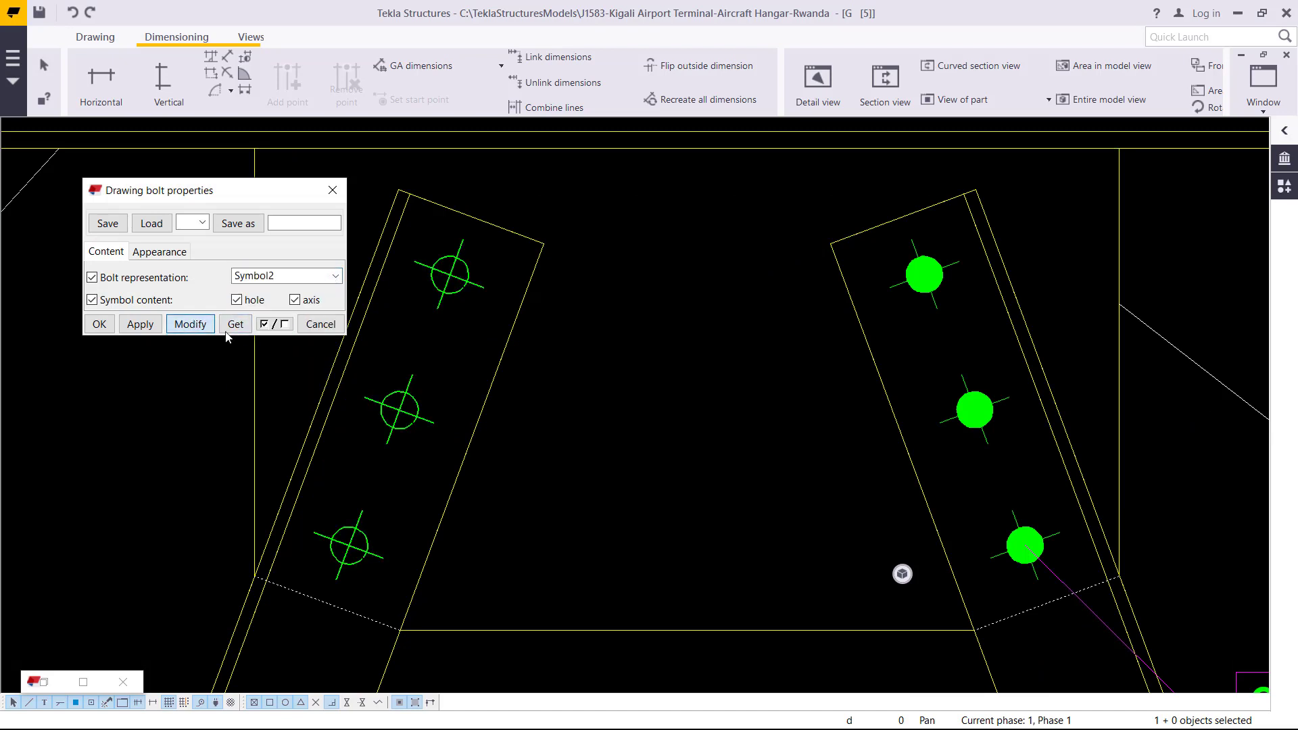
click(98, 324)
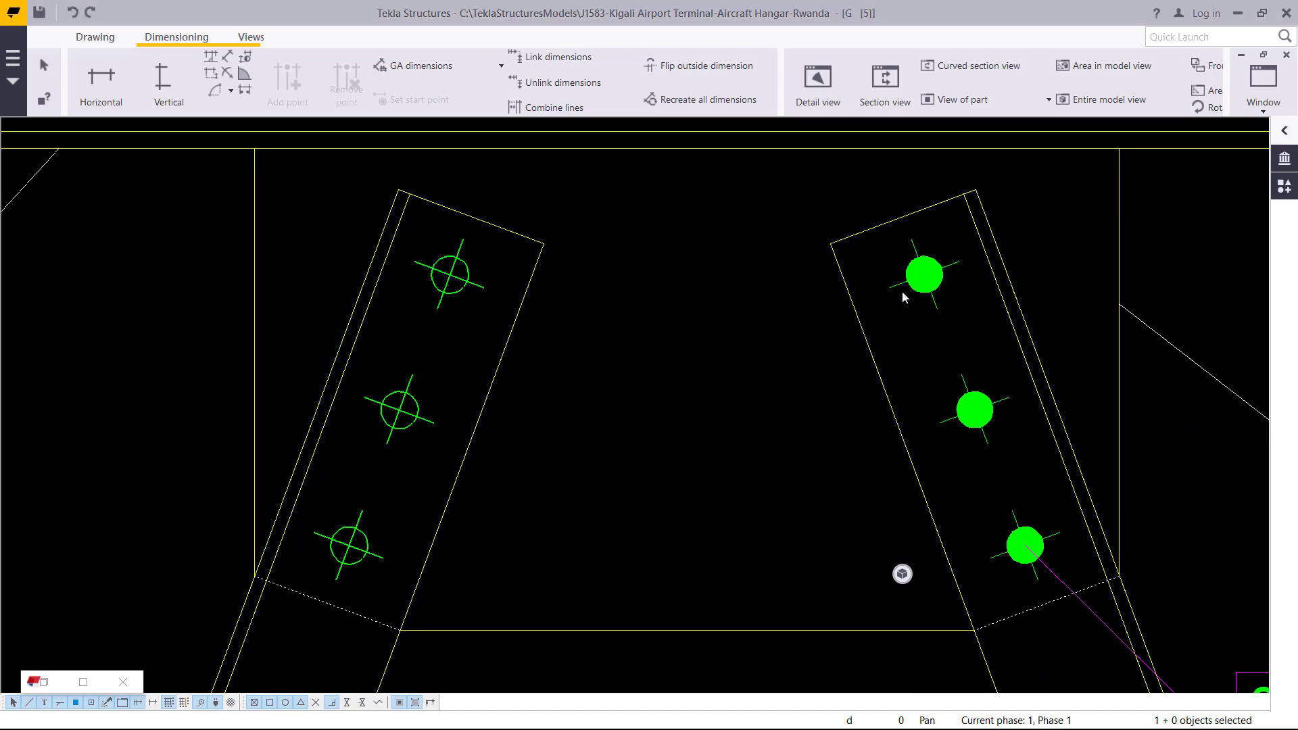
- Set the right brace's bolt group in Detail 3 to the Symbol2 bolt representation
double_click(956, 266)
click(335, 276)
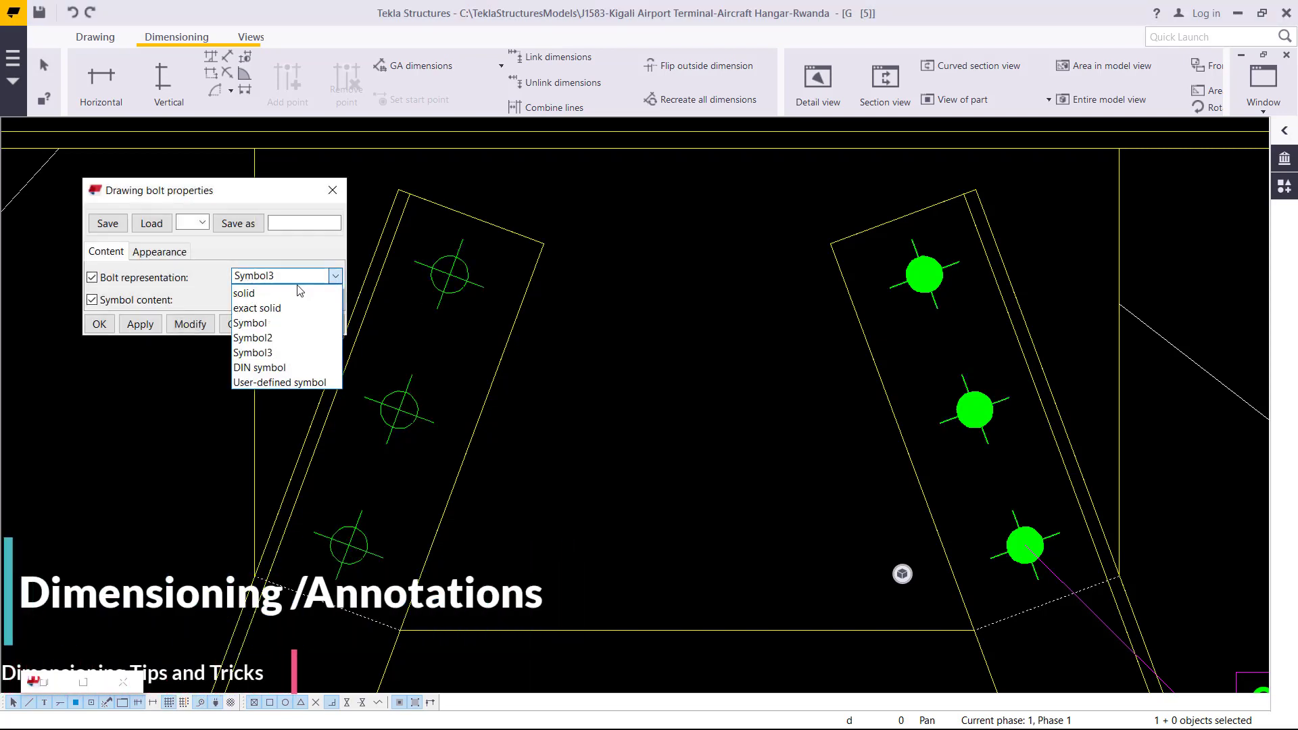
click(261, 337)
click(190, 324)
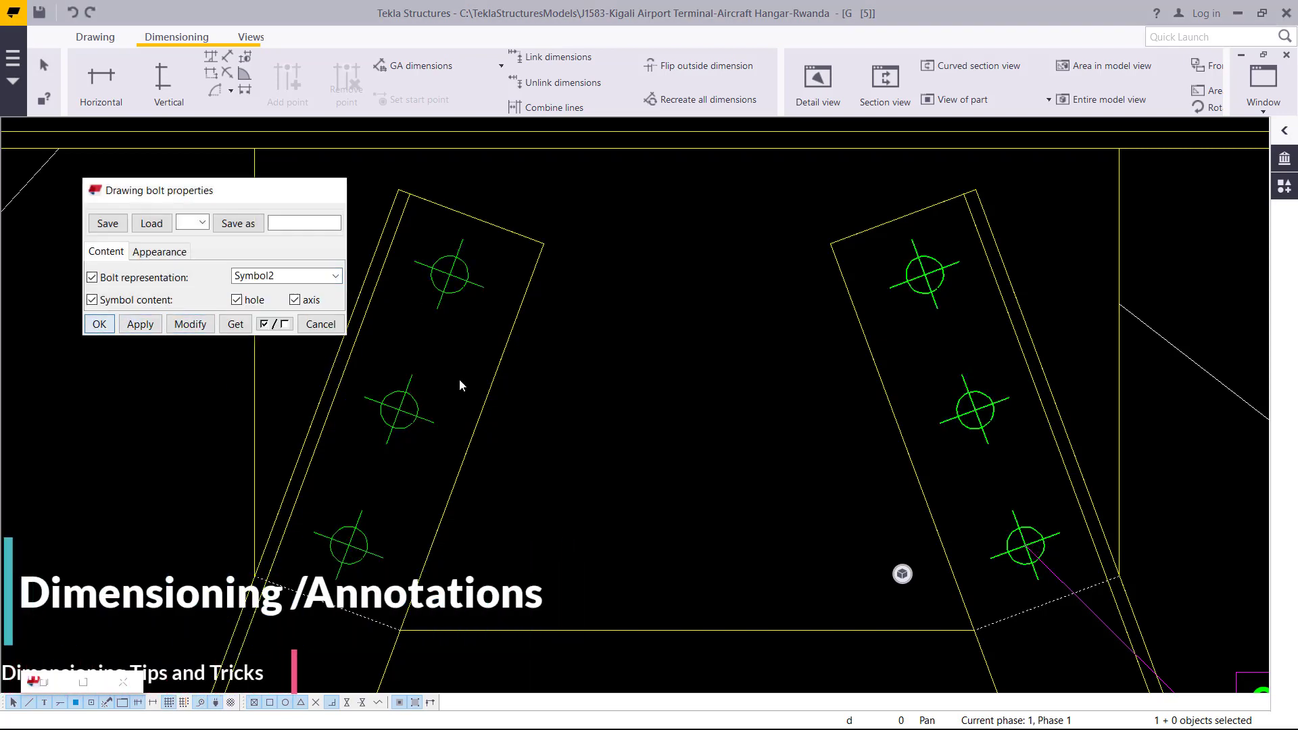
click(99, 324)
click(671, 344)
scroll(671, 344, down, 2)
scroll(575, 465, down, 2)
scroll(644, 464, up, 2)
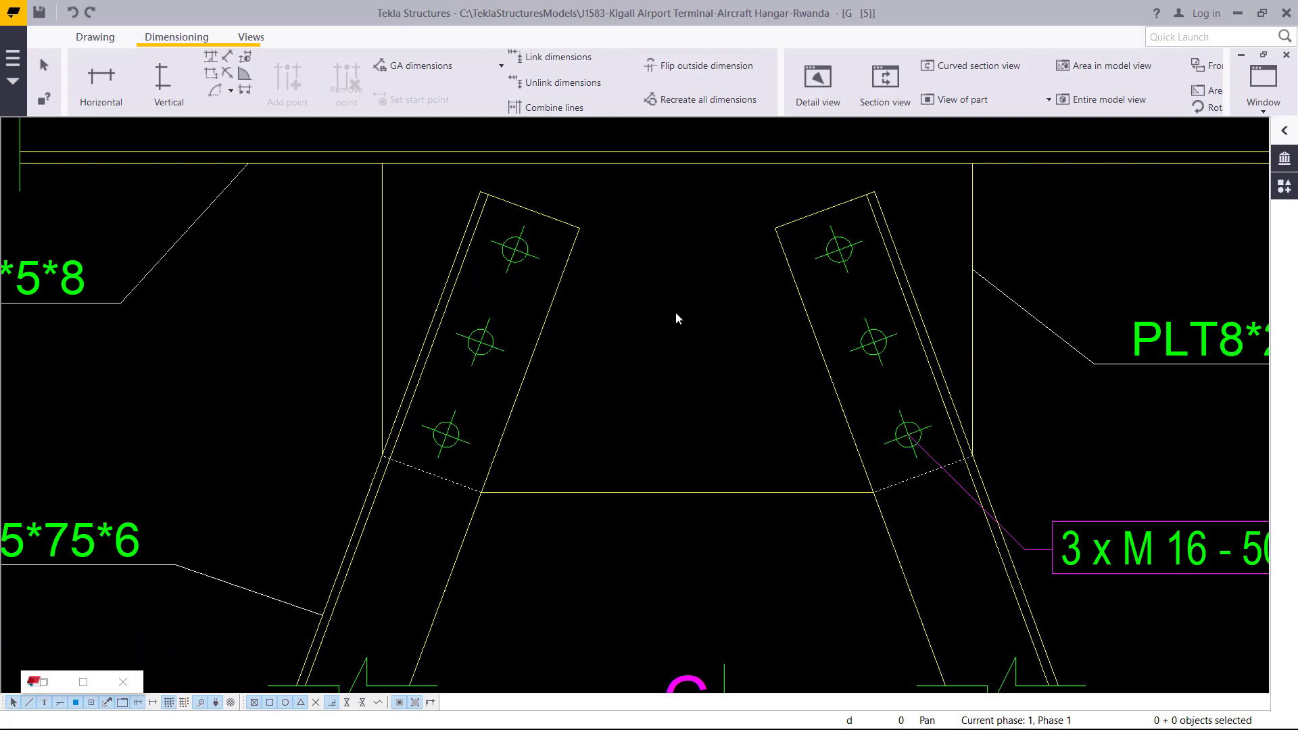
- Add a free dimension along the left brace's inner edge, from its upper inner corner to the gusset plate's lower left corner
click(170, 45)
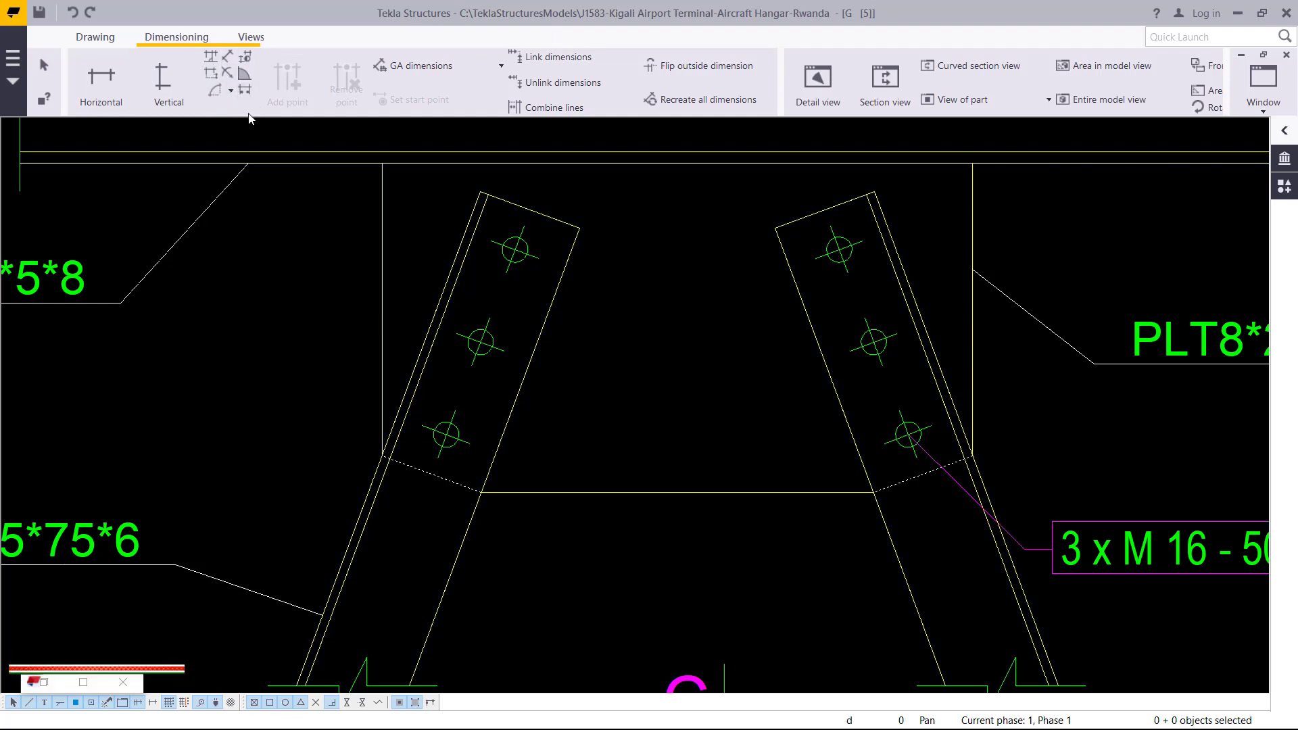
click(230, 58)
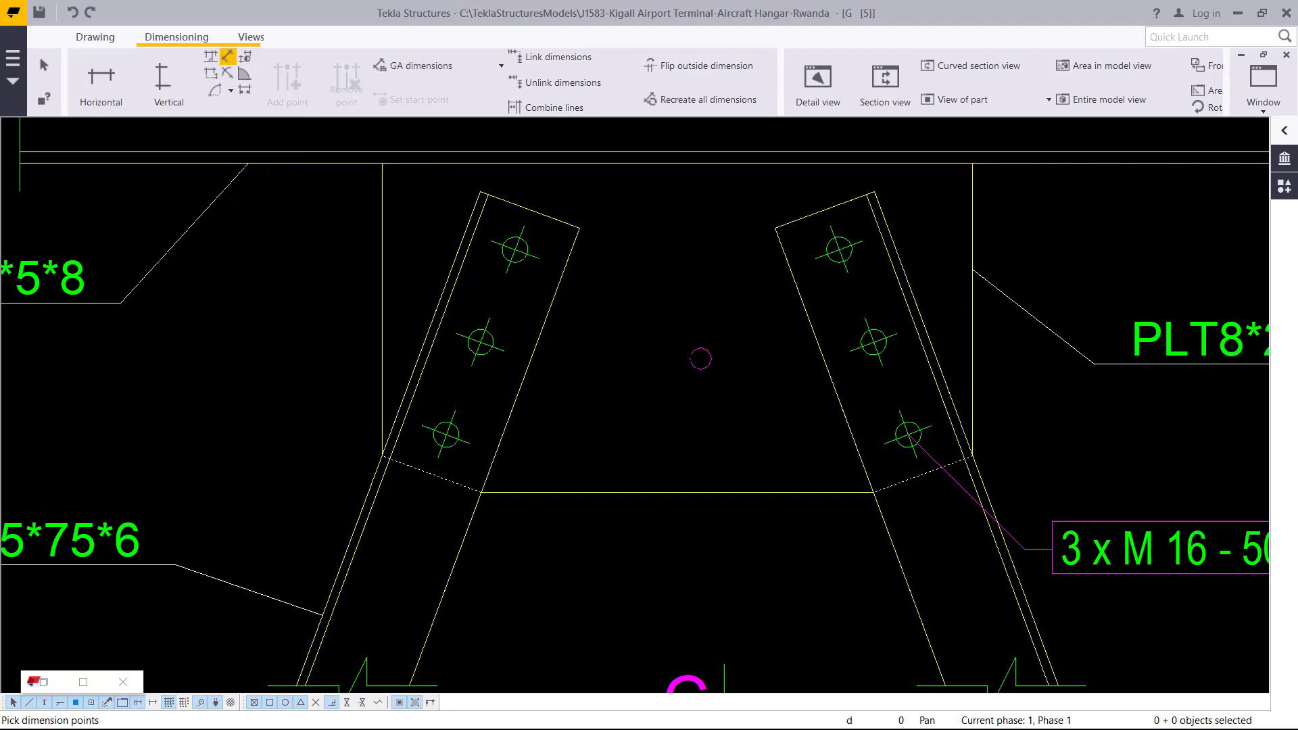
click(579, 229)
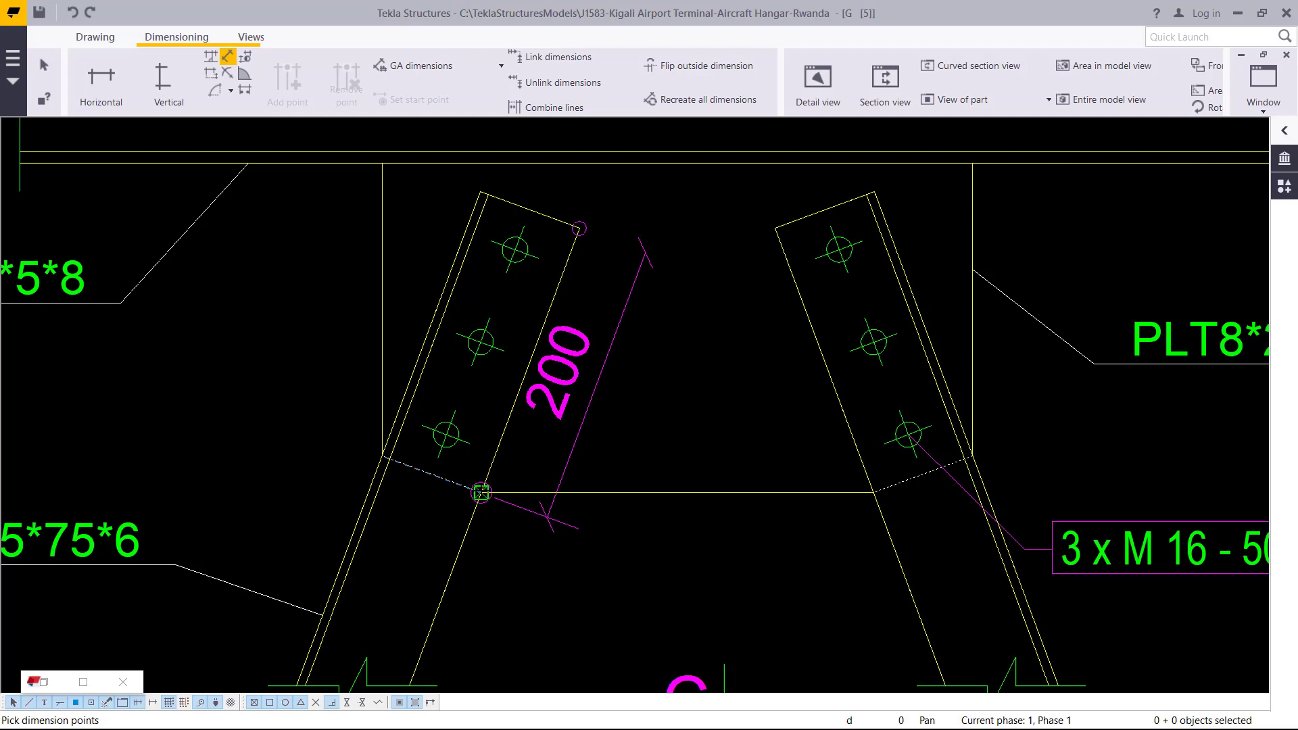
click(481, 493)
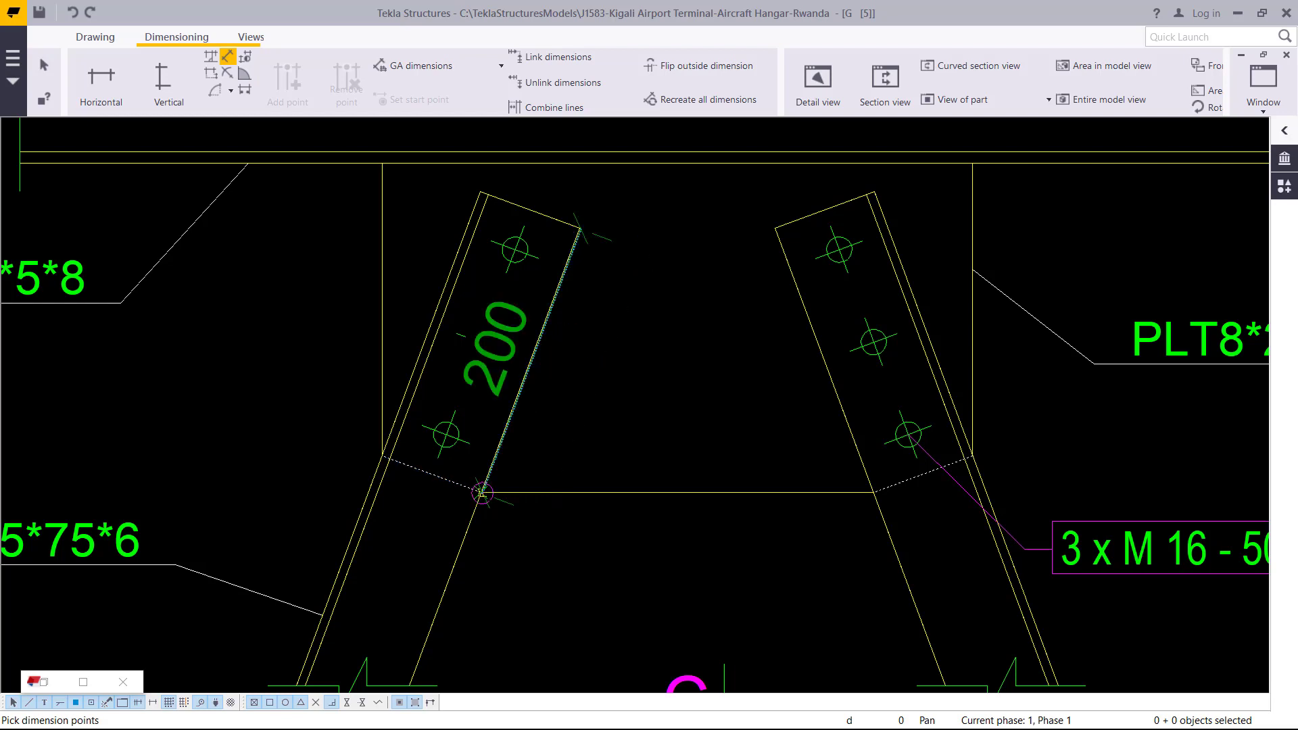
right_click(609, 372)
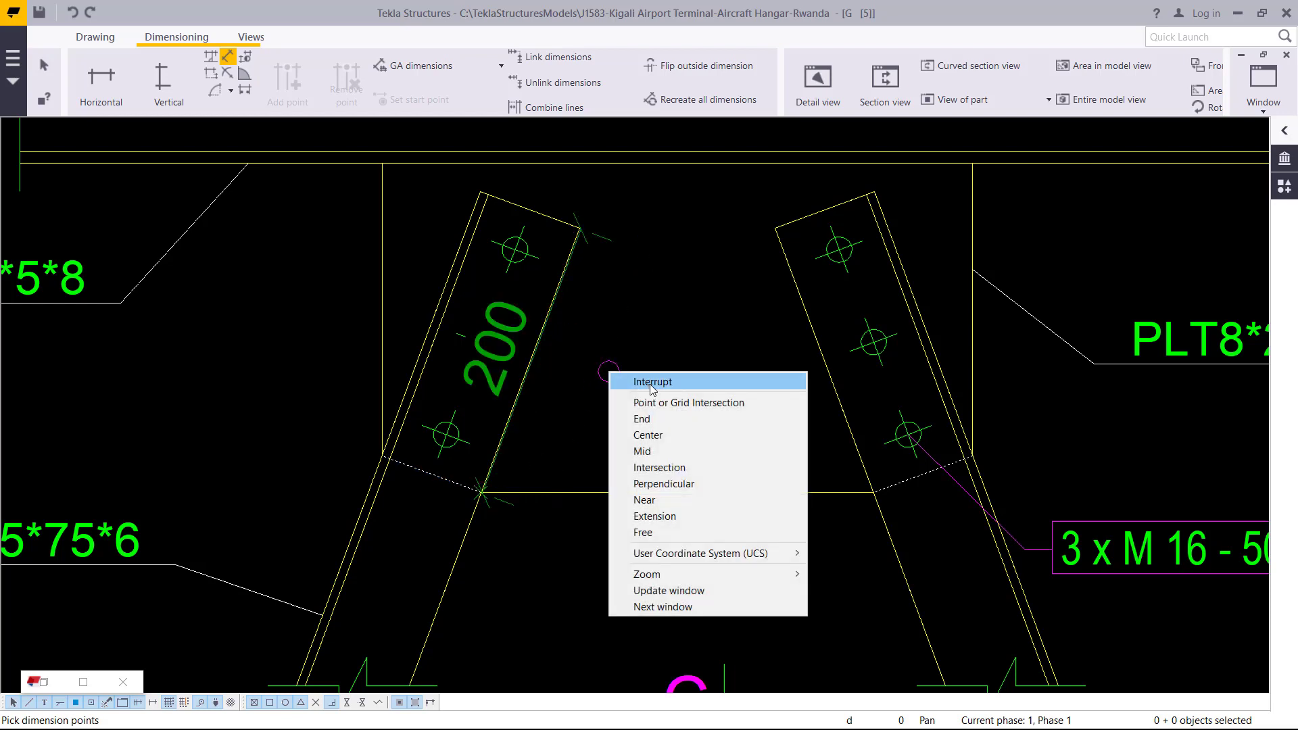
click(650, 384)
- Move the new dimension off the left brace into the open area between the two braces
click(510, 342)
drag(508, 332, 649, 327)
click(649, 328)
click(659, 384)
drag(673, 386, 656, 388)
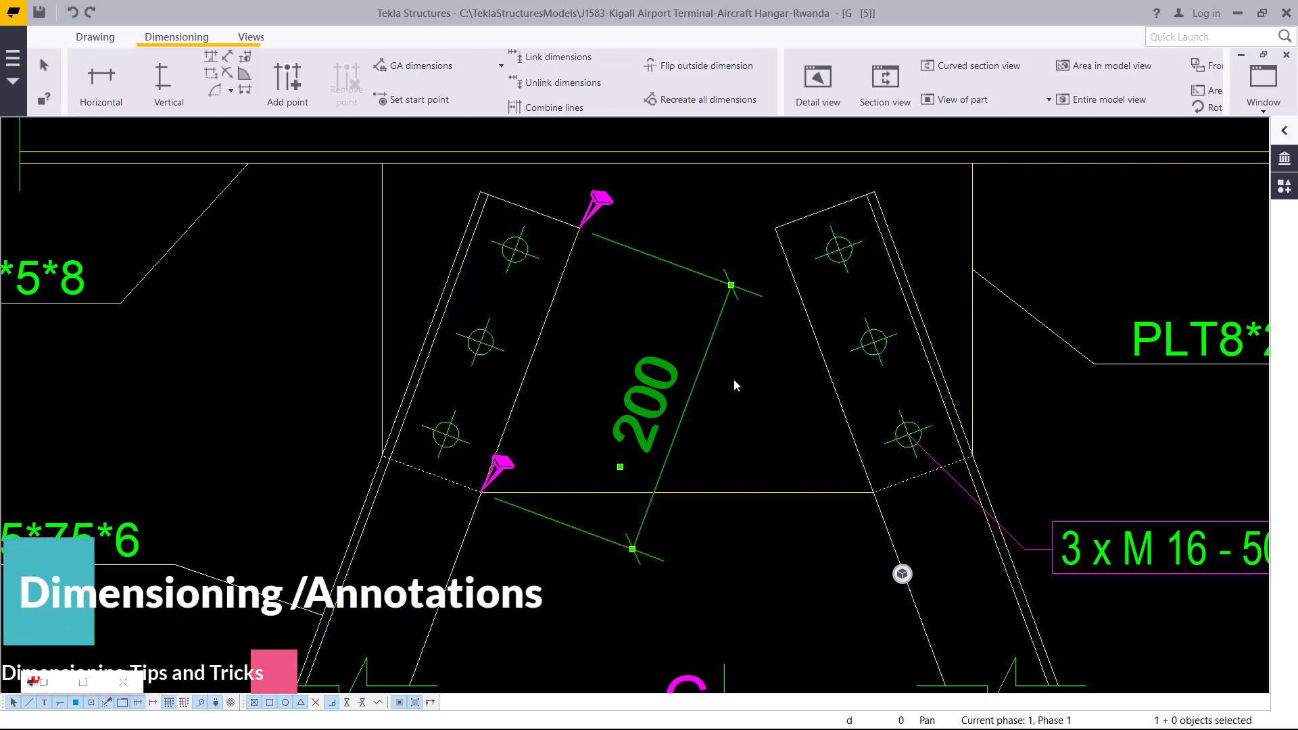
click(287, 77)
right_click(650, 198)
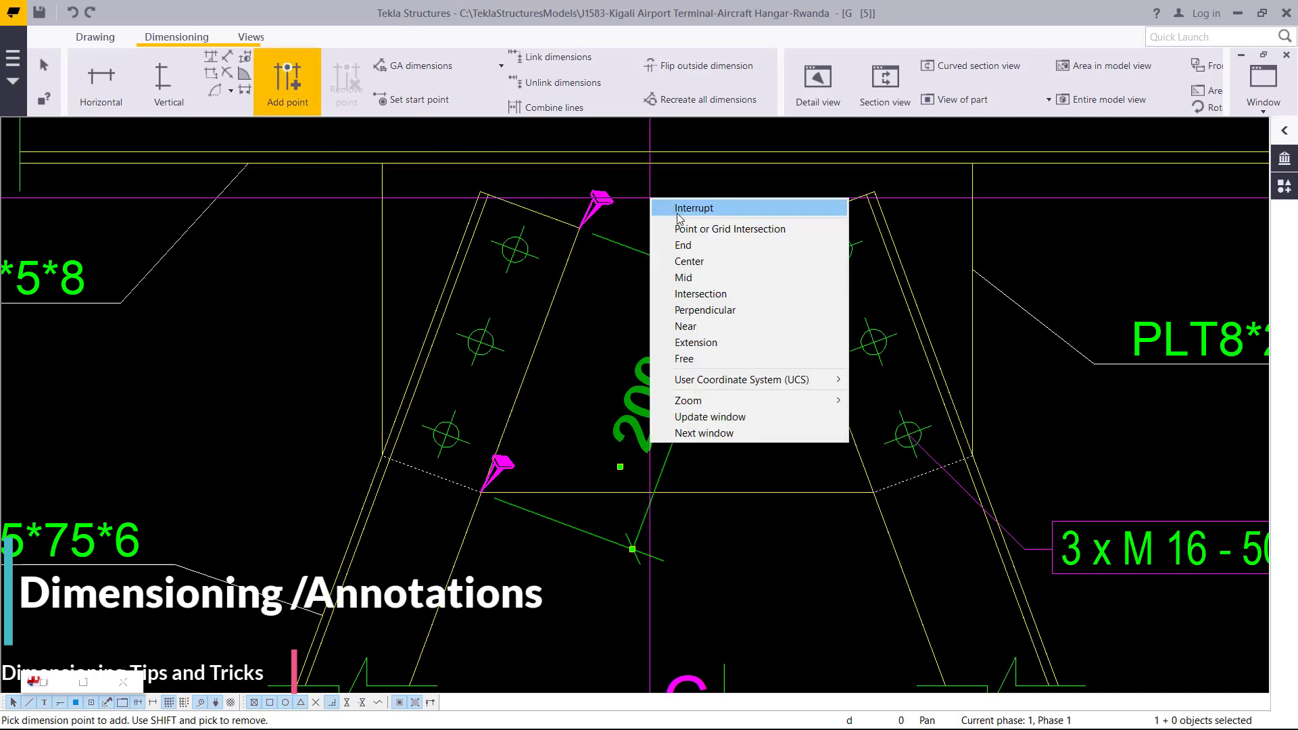
click(694, 209)
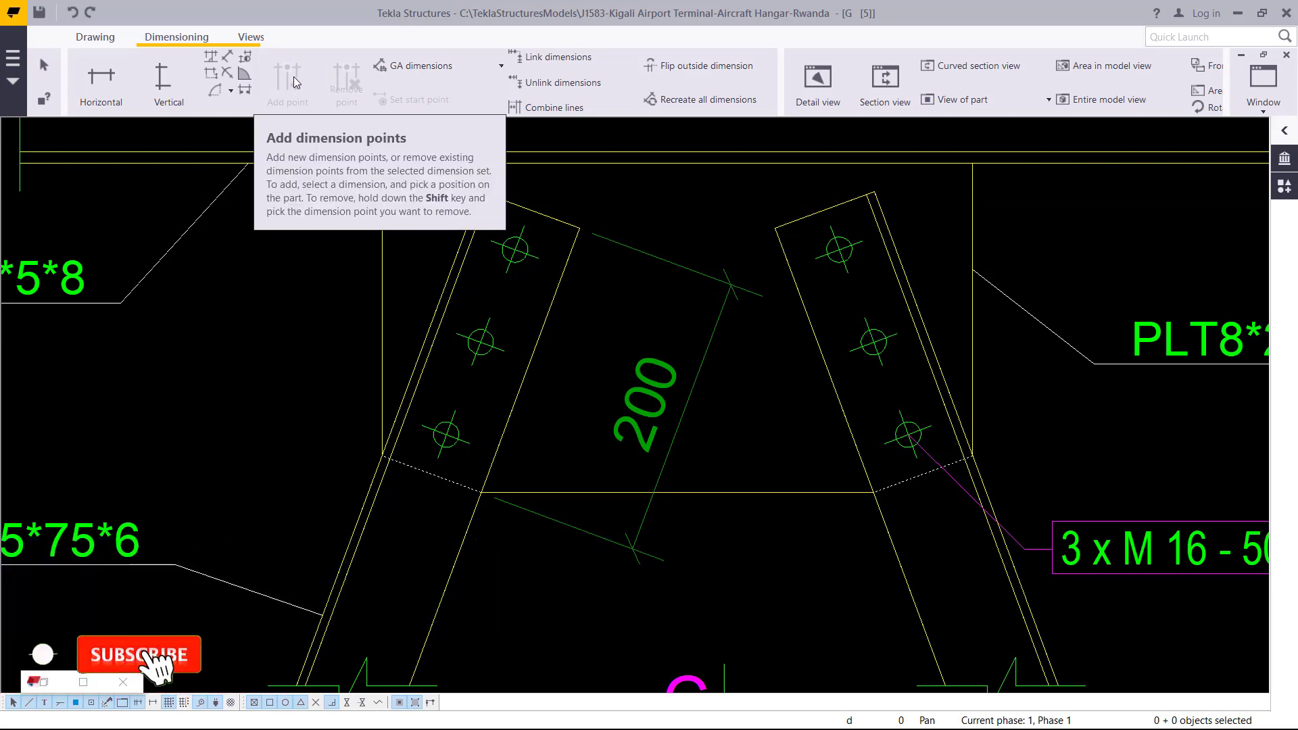
- Add the left brace's three bolt centres as points to its dimension and move the dimension line closer to the brace
click(627, 409)
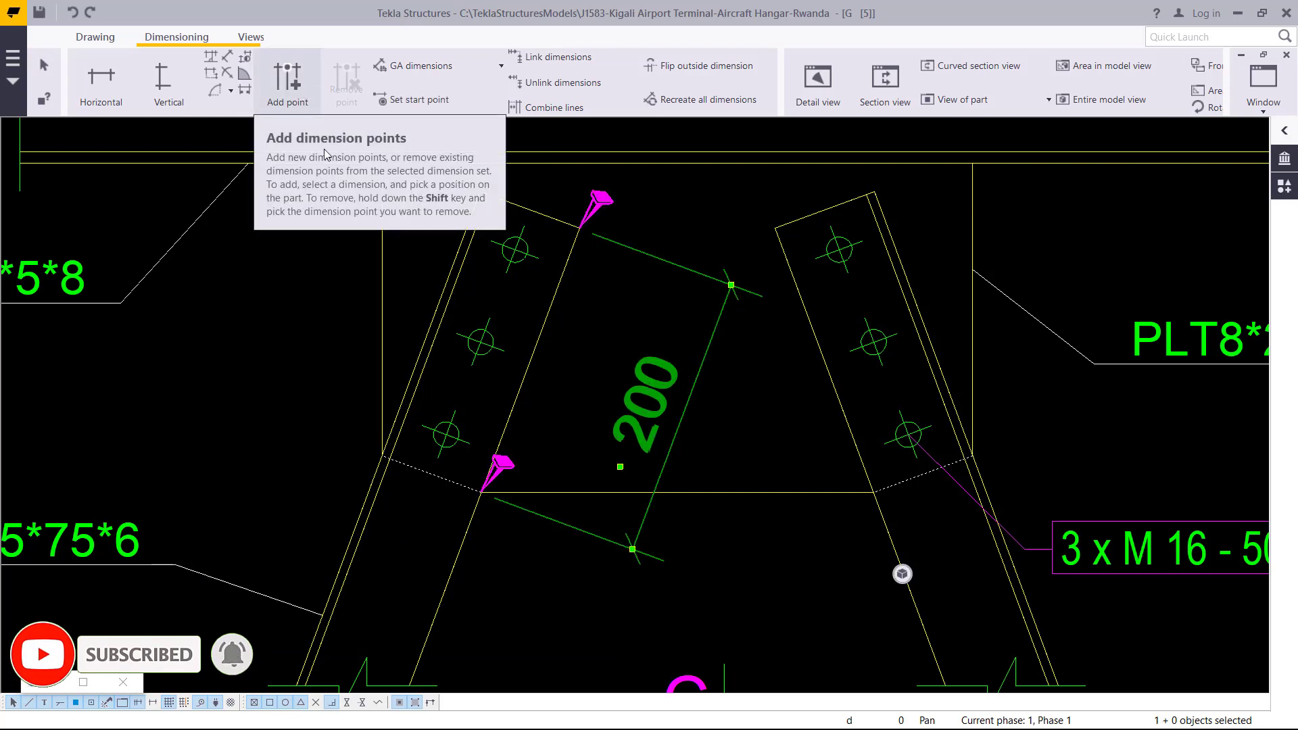
click(285, 71)
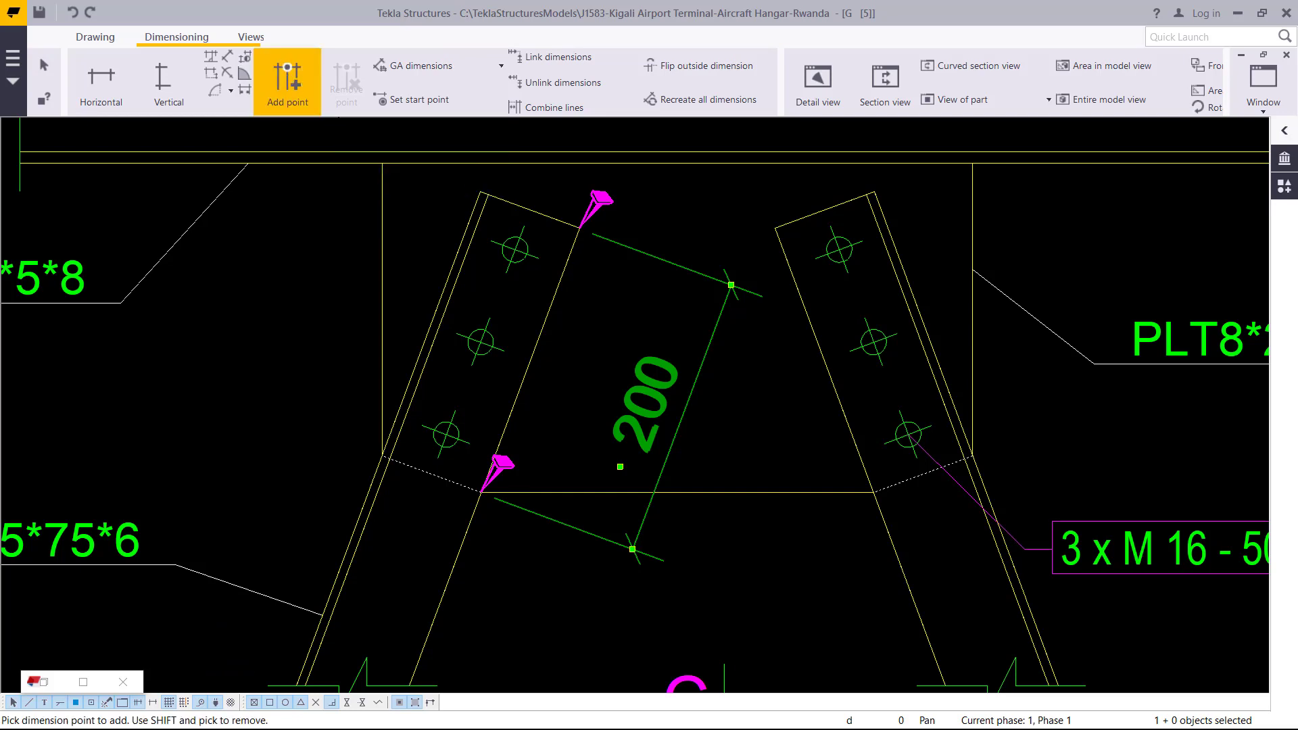
scroll(555, 275, up, 1)
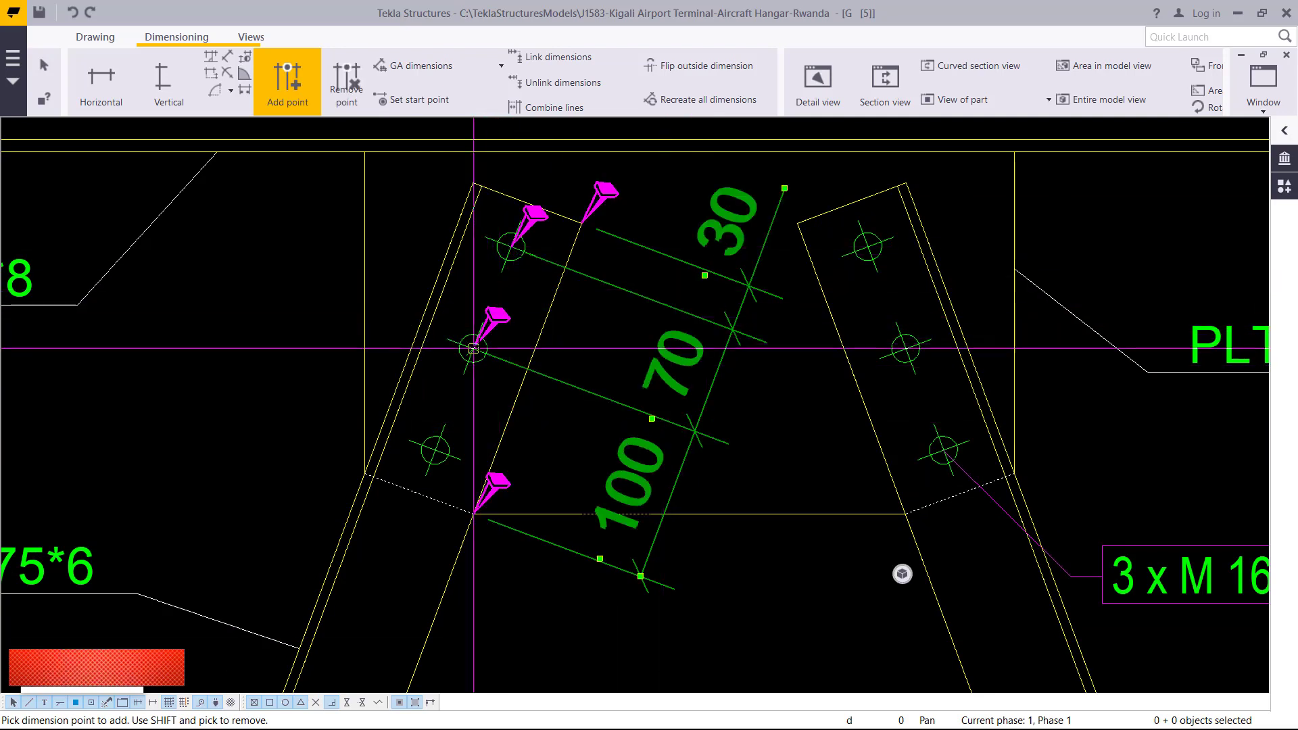
click(435, 449)
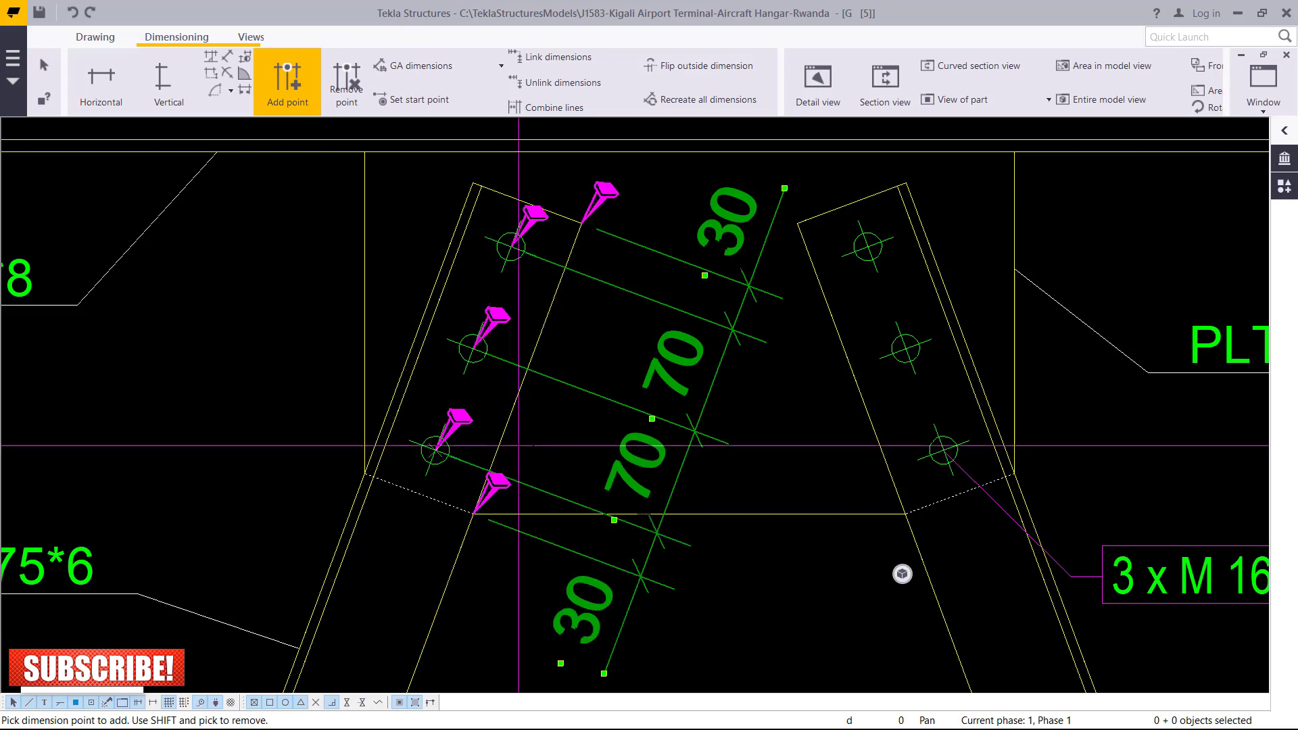
right_click(552, 432)
click(575, 438)
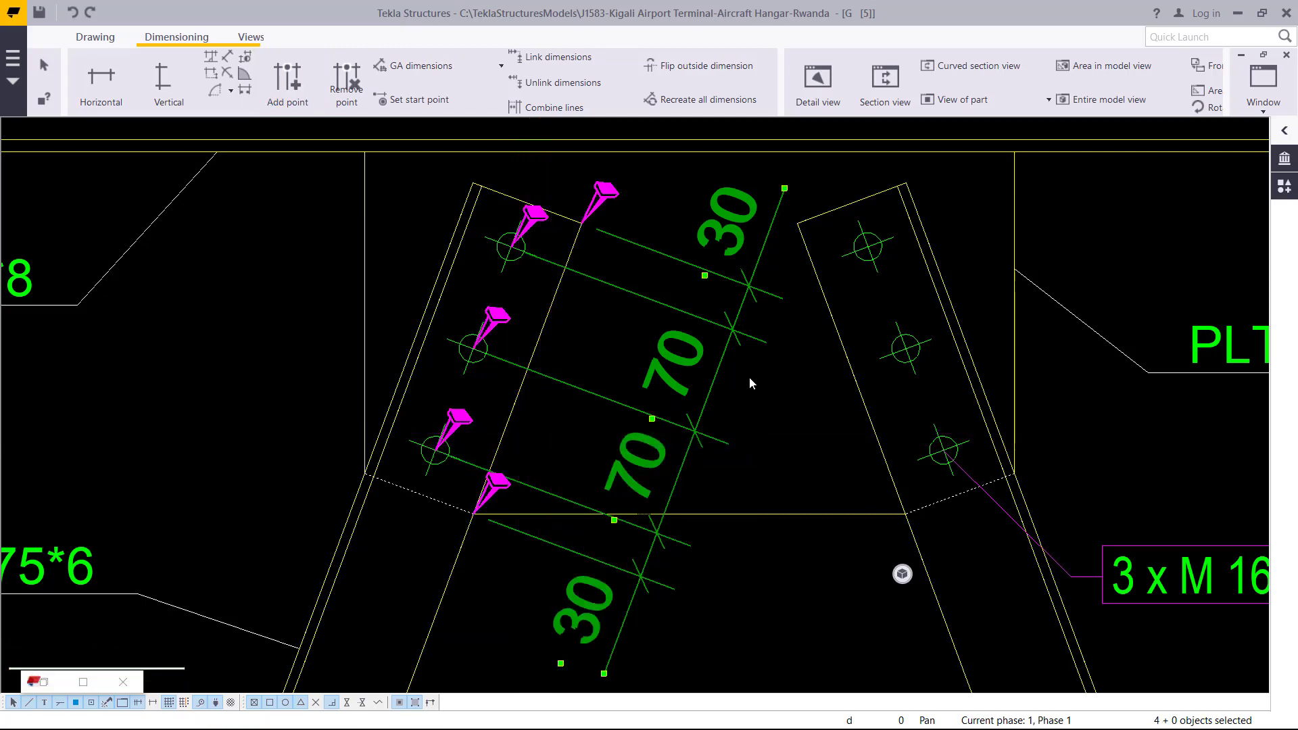
drag(709, 386, 617, 376)
click(717, 230)
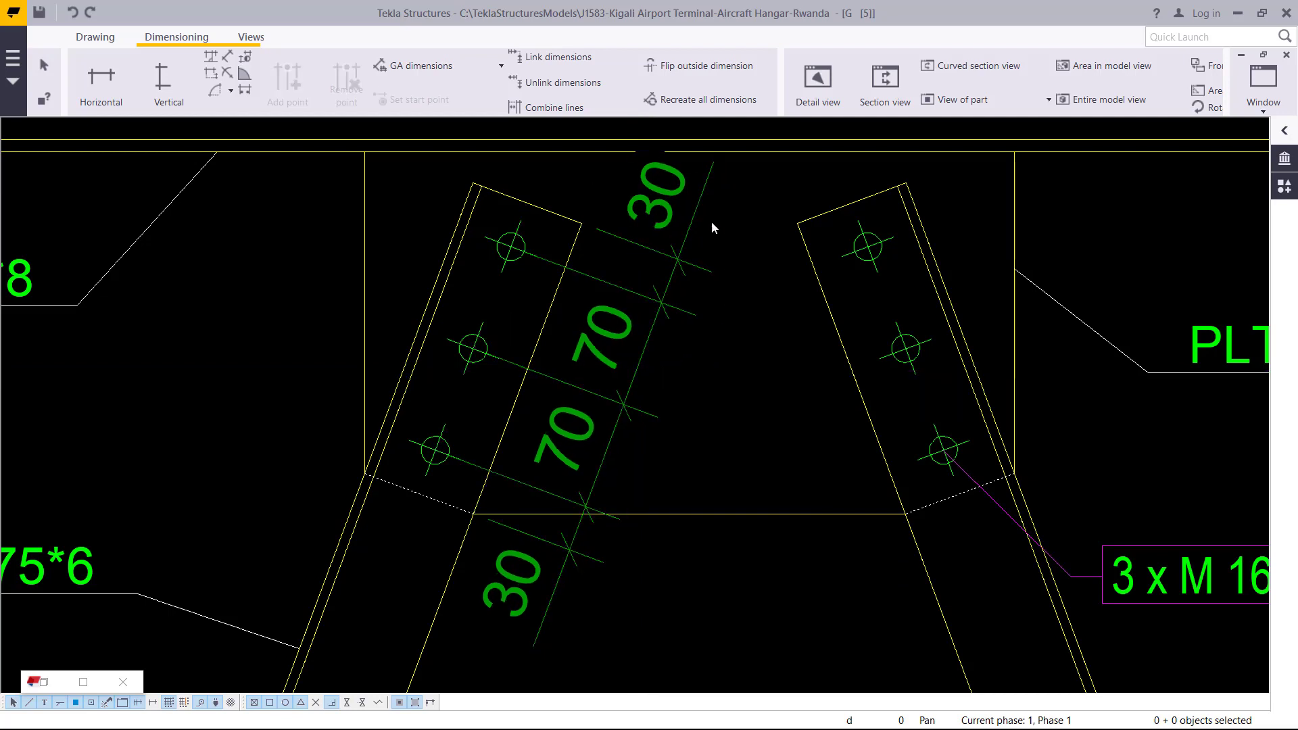
- Delete the left brace's bolt dimension chain and undo the deletion
click(542, 580)
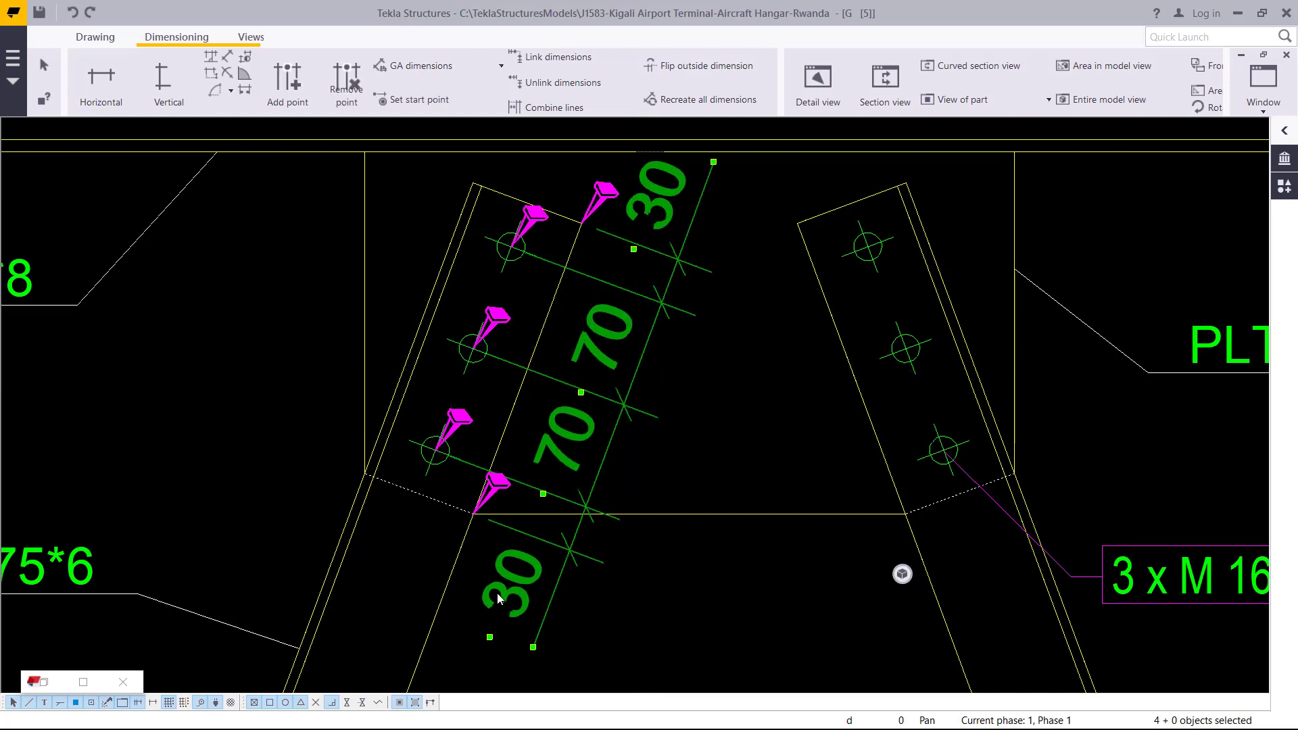
key(Delete)
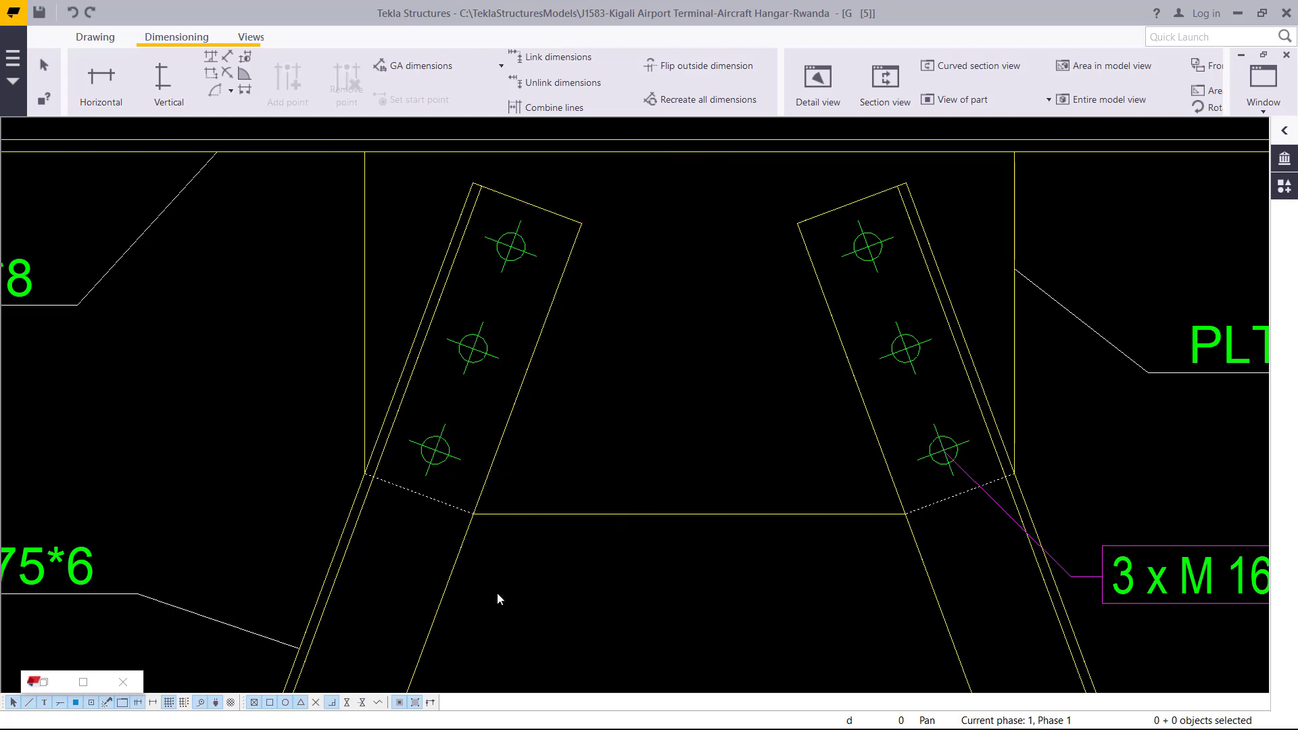
click(73, 12)
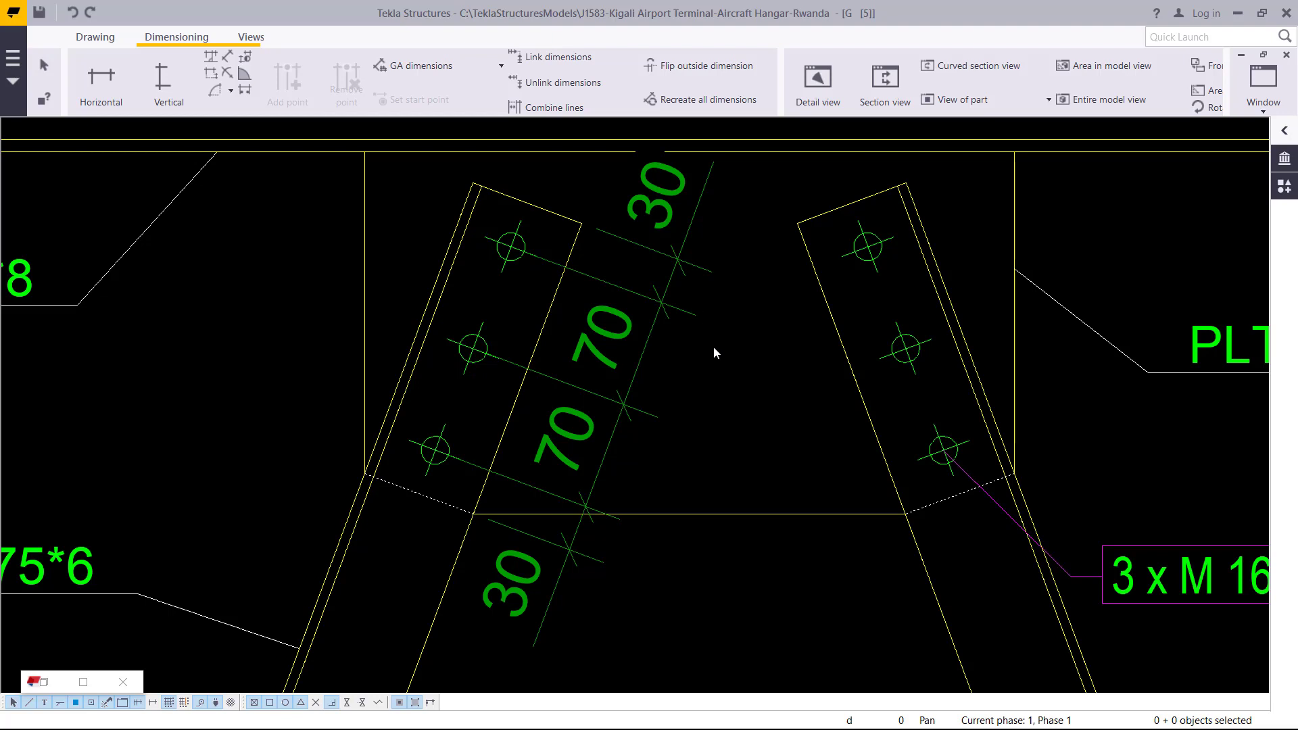
- Add an overall free dimension along the left brace's inner edge down to the gusset's lower corner and place it outside the bolt dimension chain
click(228, 56)
click(582, 223)
key(Escape)
click(722, 369)
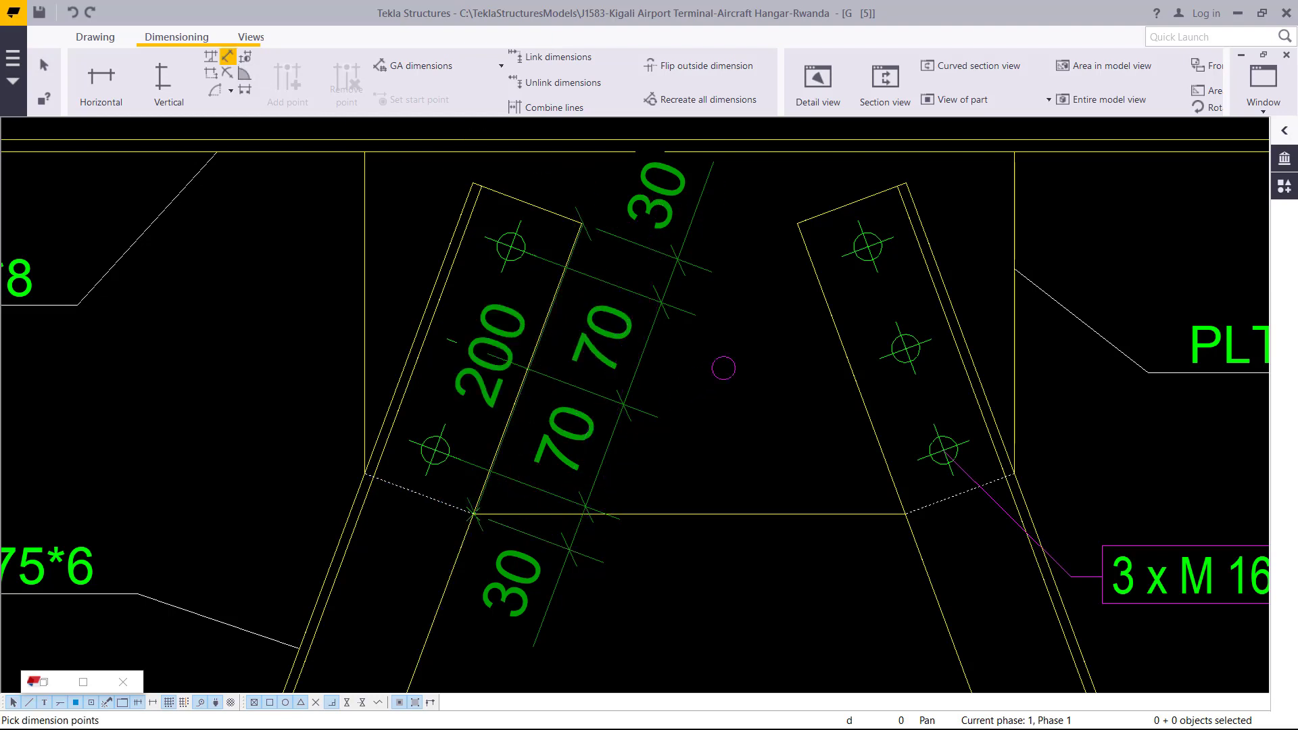
right_click(724, 367)
click(747, 374)
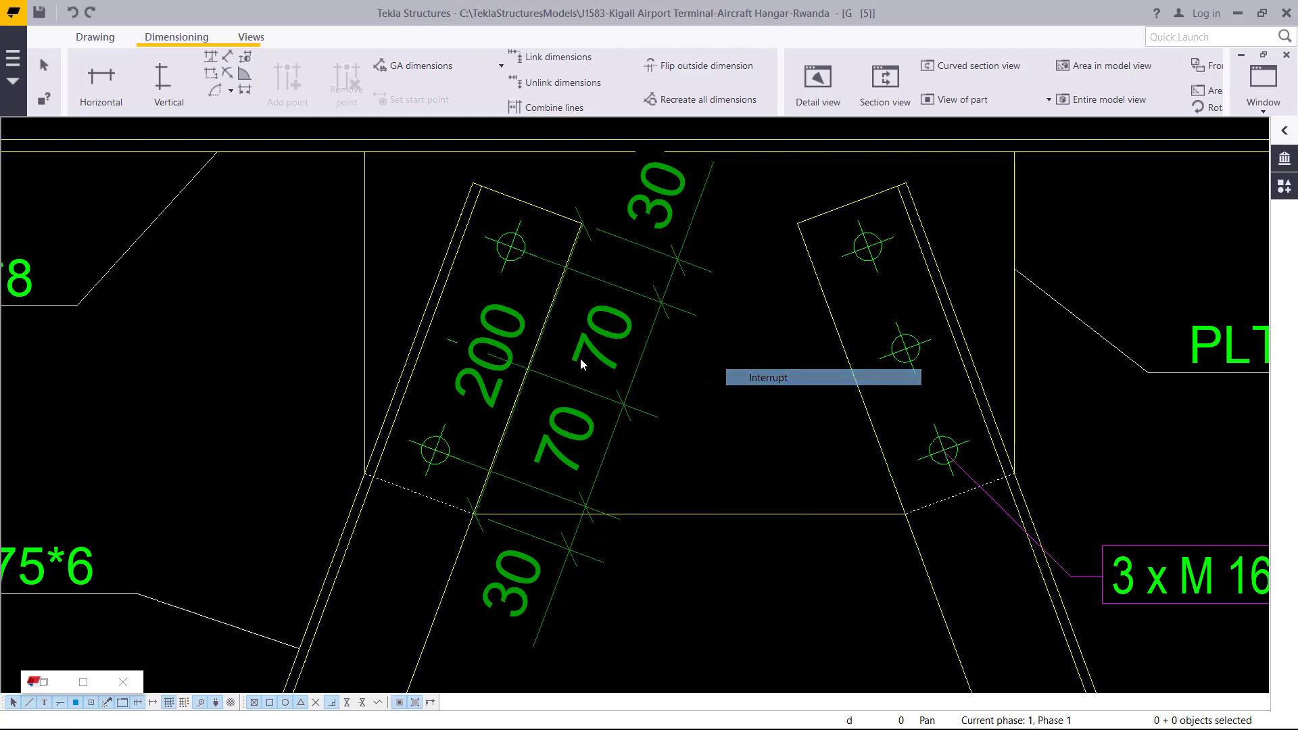
click(511, 322)
drag(512, 322, 687, 407)
click(773, 380)
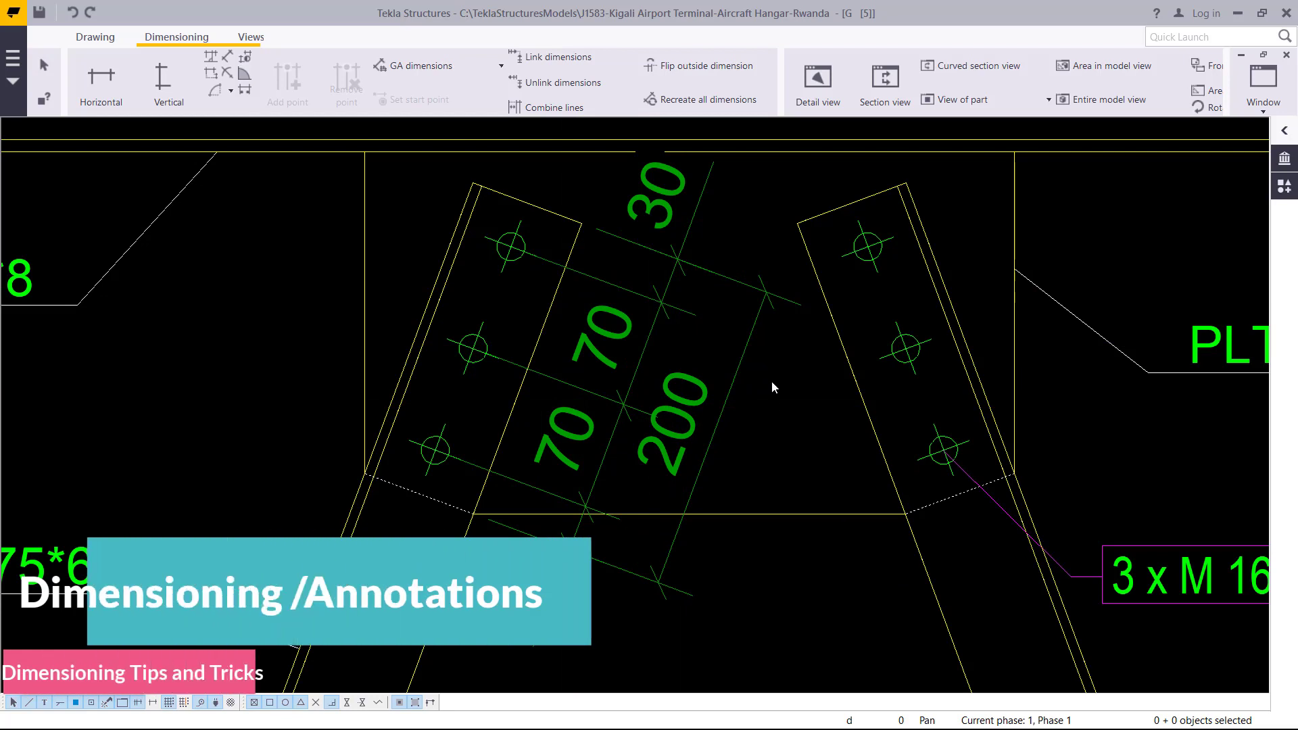
- Dimension the left brace's upper bolt centre to its end edge, using the brace's two end corners as the reference edge
scroll(724, 399, down, 2)
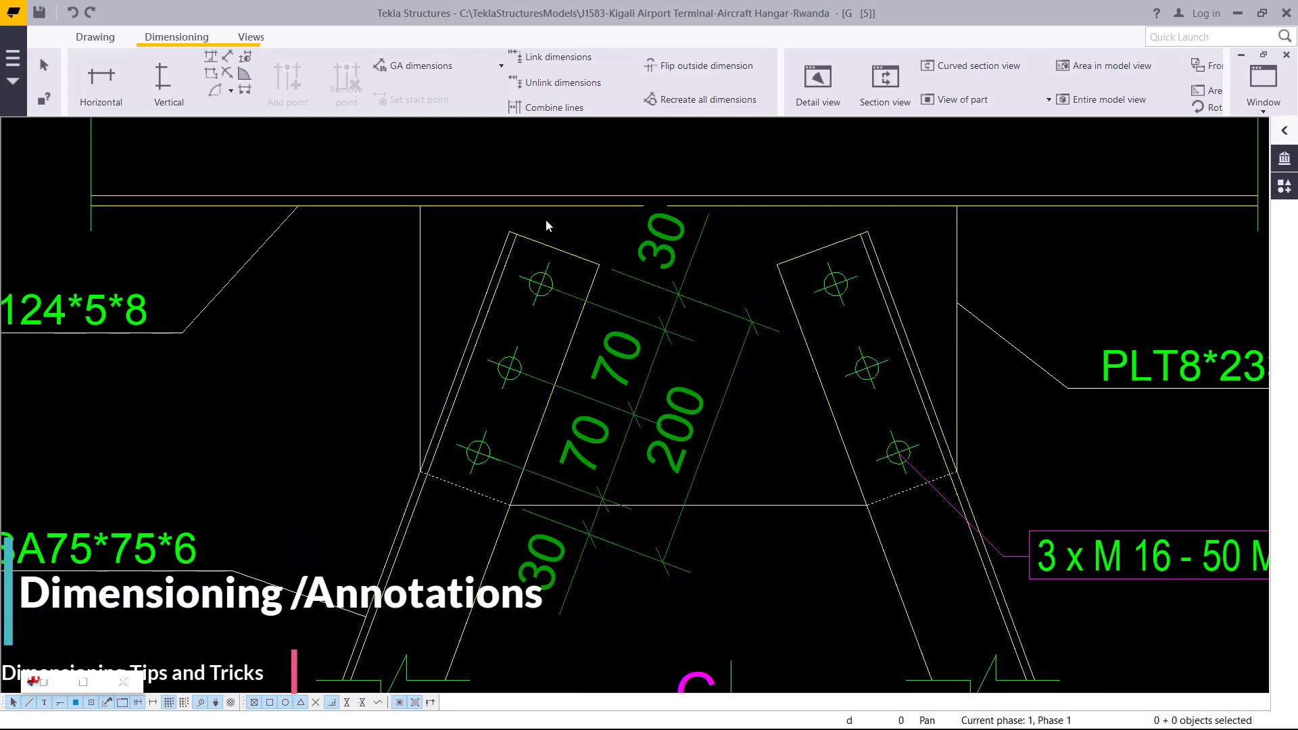
scroll(541, 216, up, 3)
scroll(536, 215, up, 1)
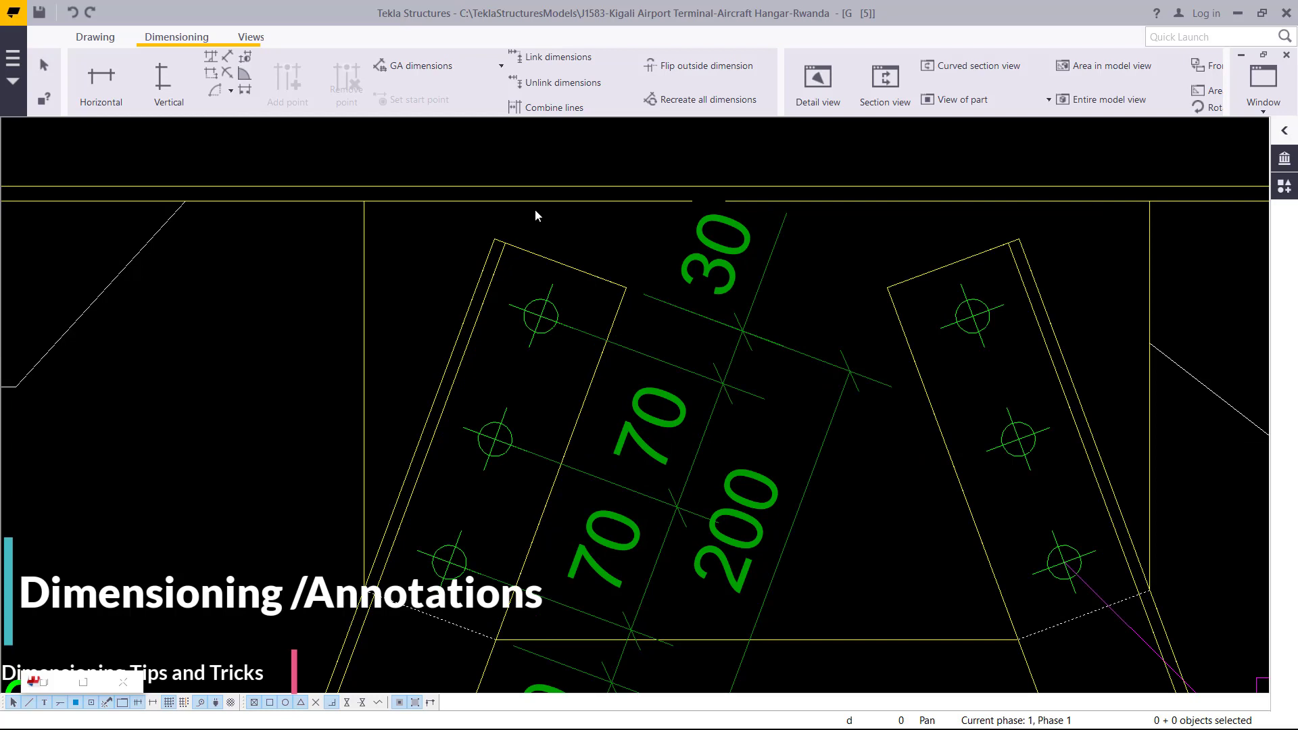
click(213, 57)
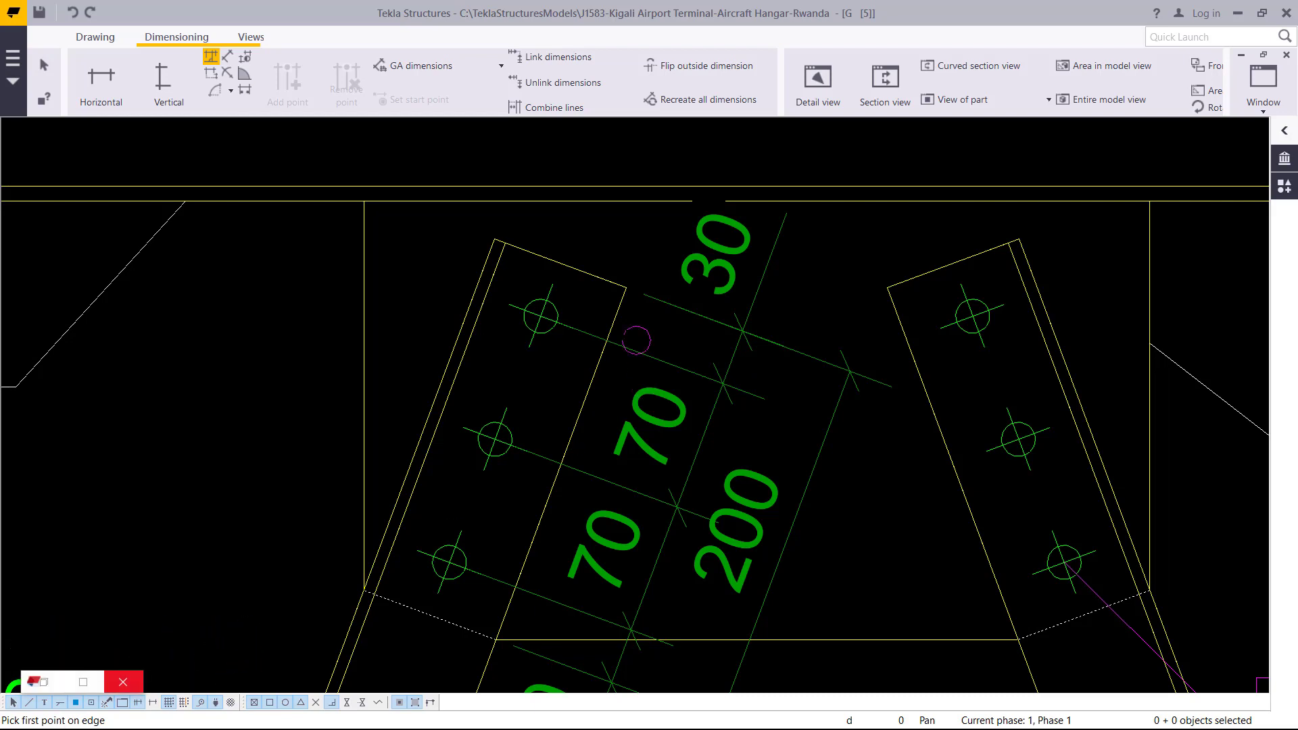
click(494, 239)
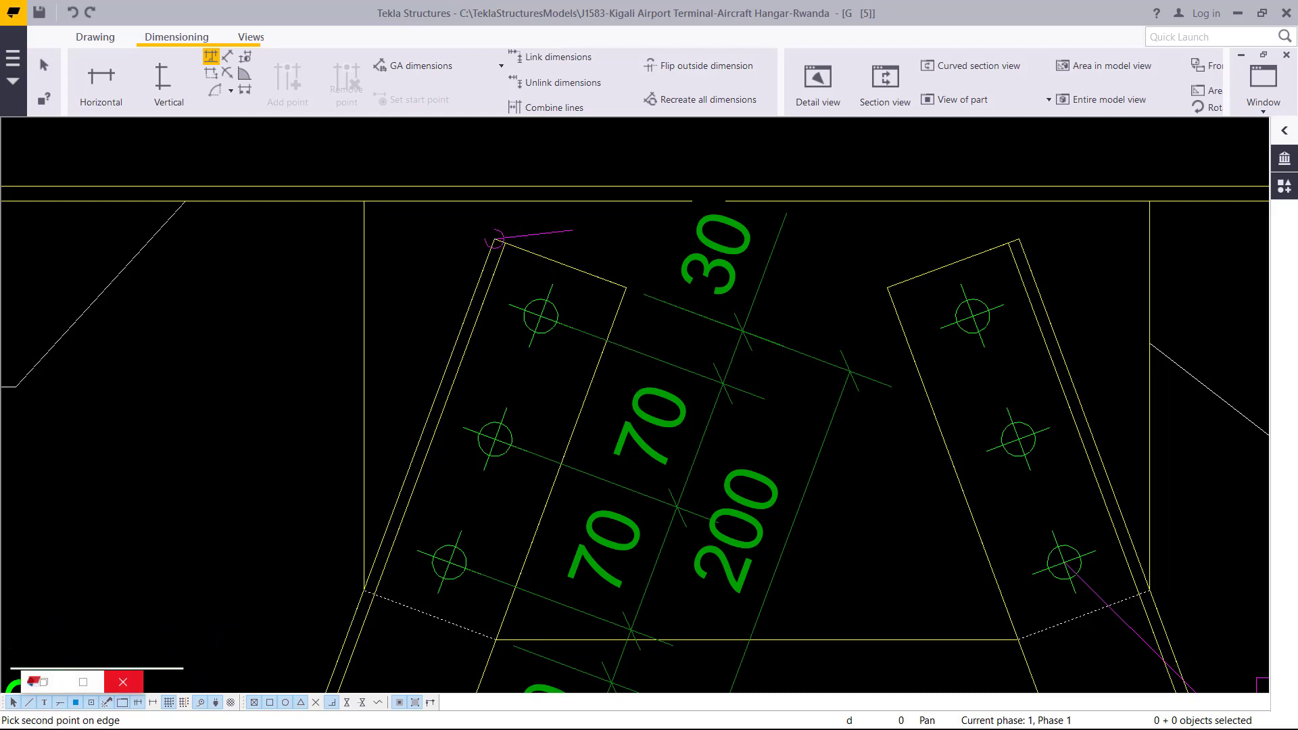
click(626, 288)
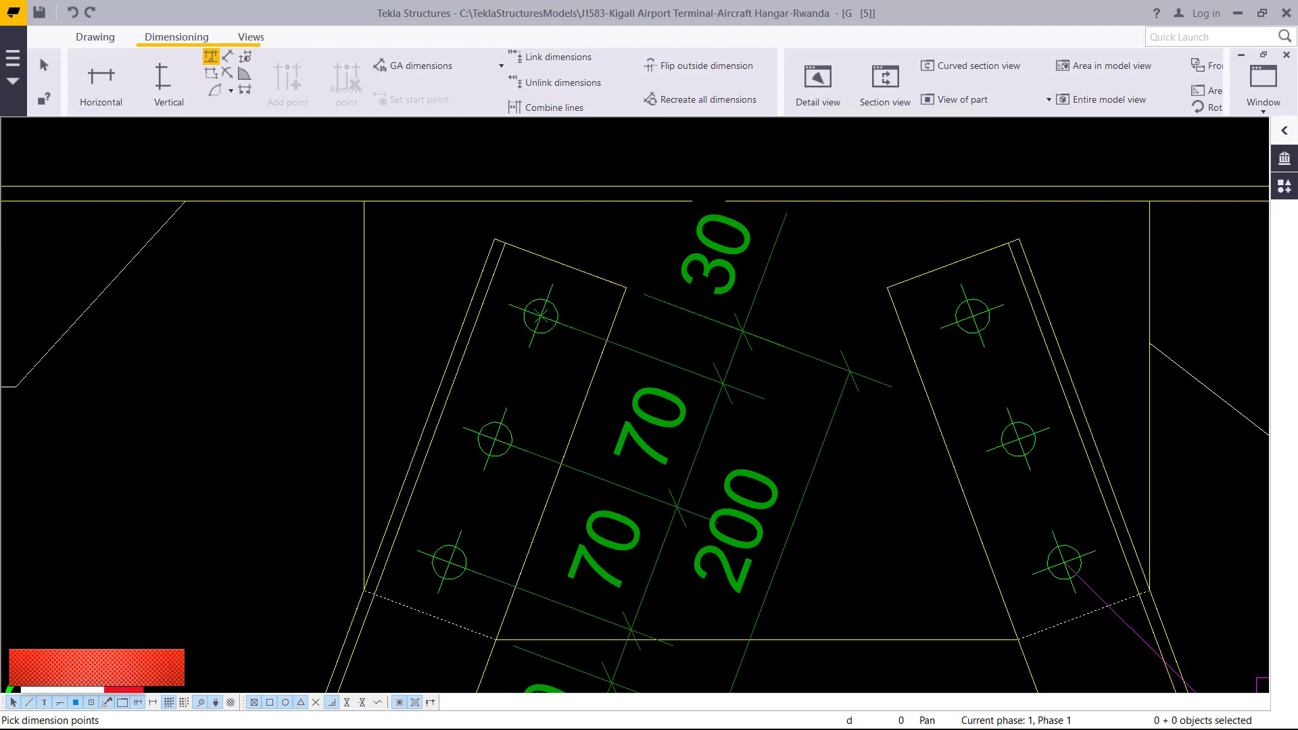
click(494, 239)
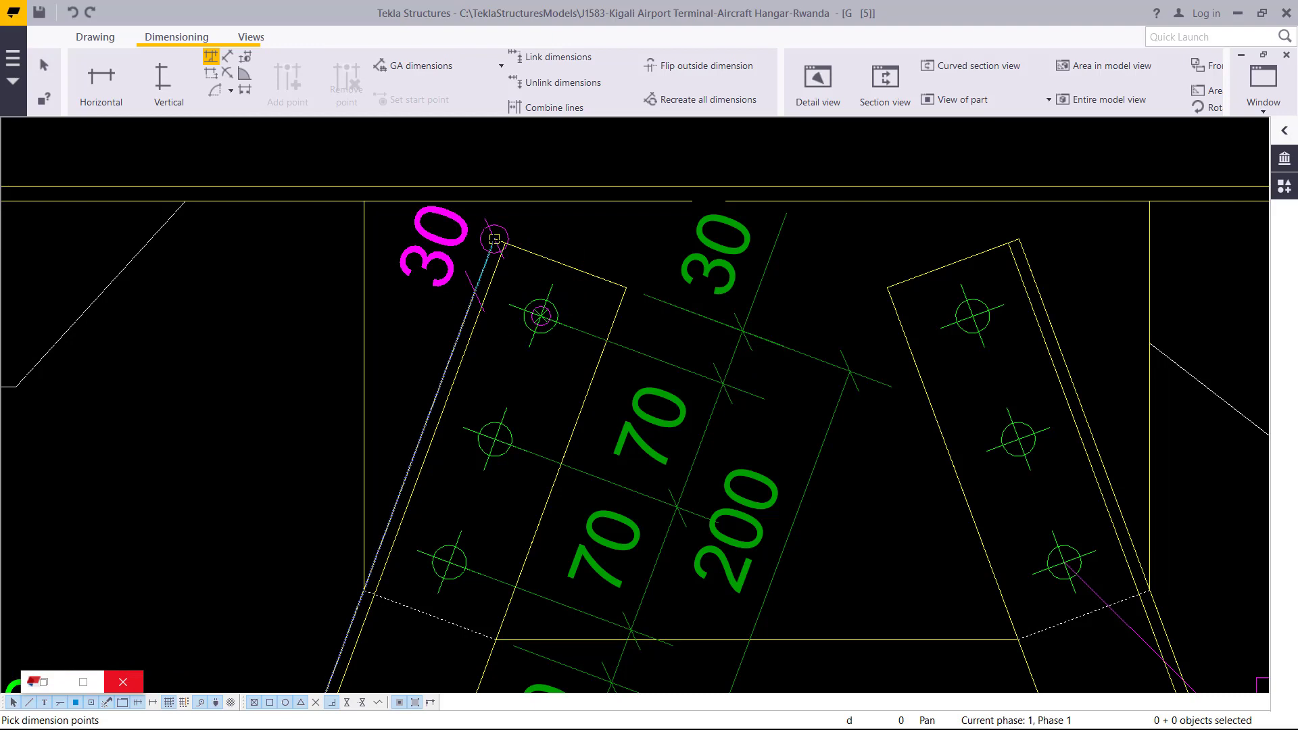
click(495, 236)
right_click(539, 229)
click(576, 250)
- Move the new bolt edge dimension off the left brace to its outer side
click(501, 221)
drag(502, 220, 431, 215)
click(637, 254)
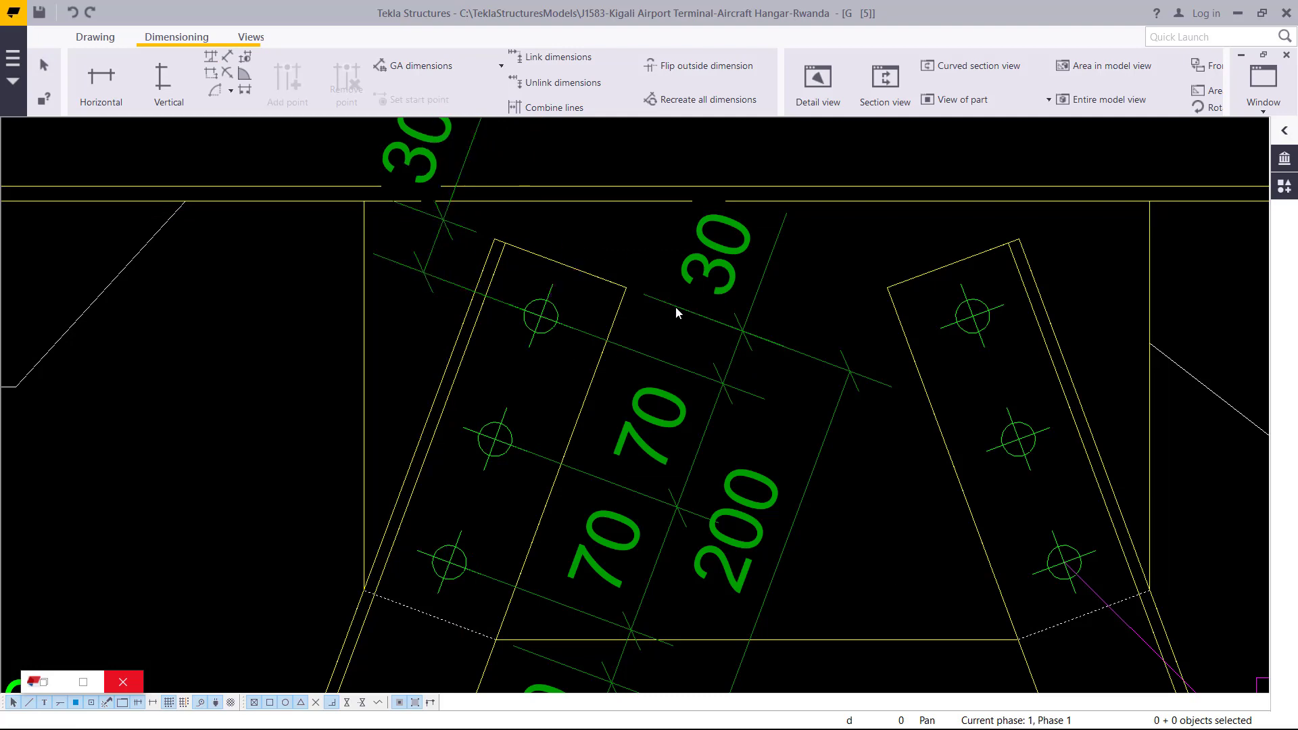
- Create a circular detail view of the gusset connection where brace KVB3 meets brace KVB2, with its label beside the circle
scroll(568, 284, down, 5)
scroll(619, 365, down, 4)
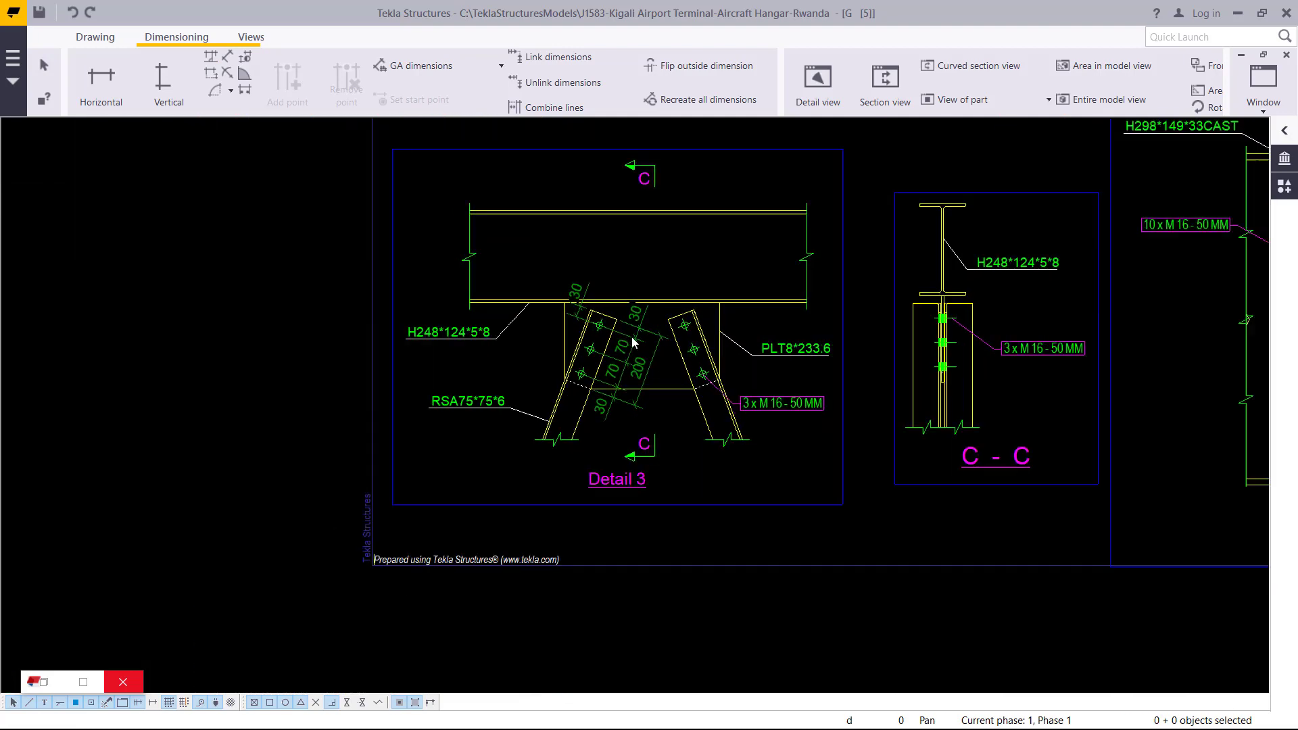
mouse_move(826, 270)
middle_down()
mouse_move(636, 241)
mouse_move(641, 493)
middle_up()
scroll(510, 297, up, 5)
scroll(588, 384, up, 8)
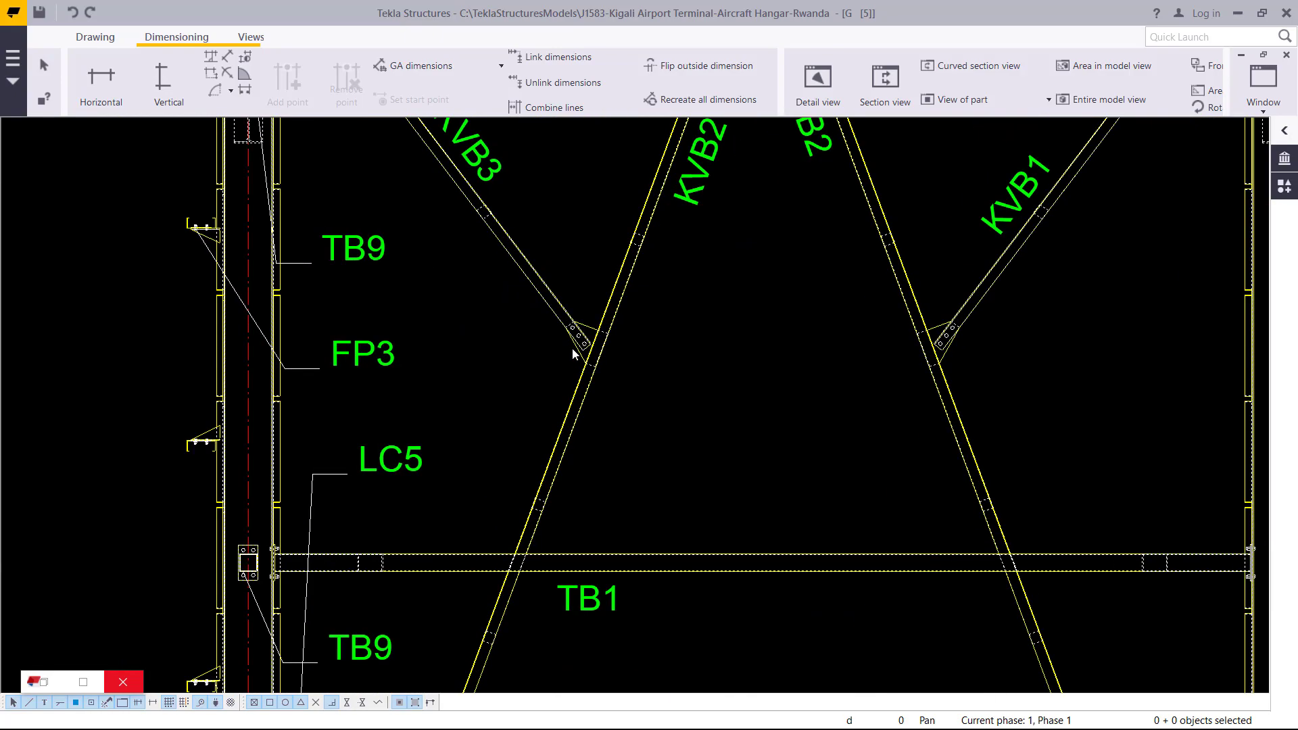
scroll(569, 320, up, 1)
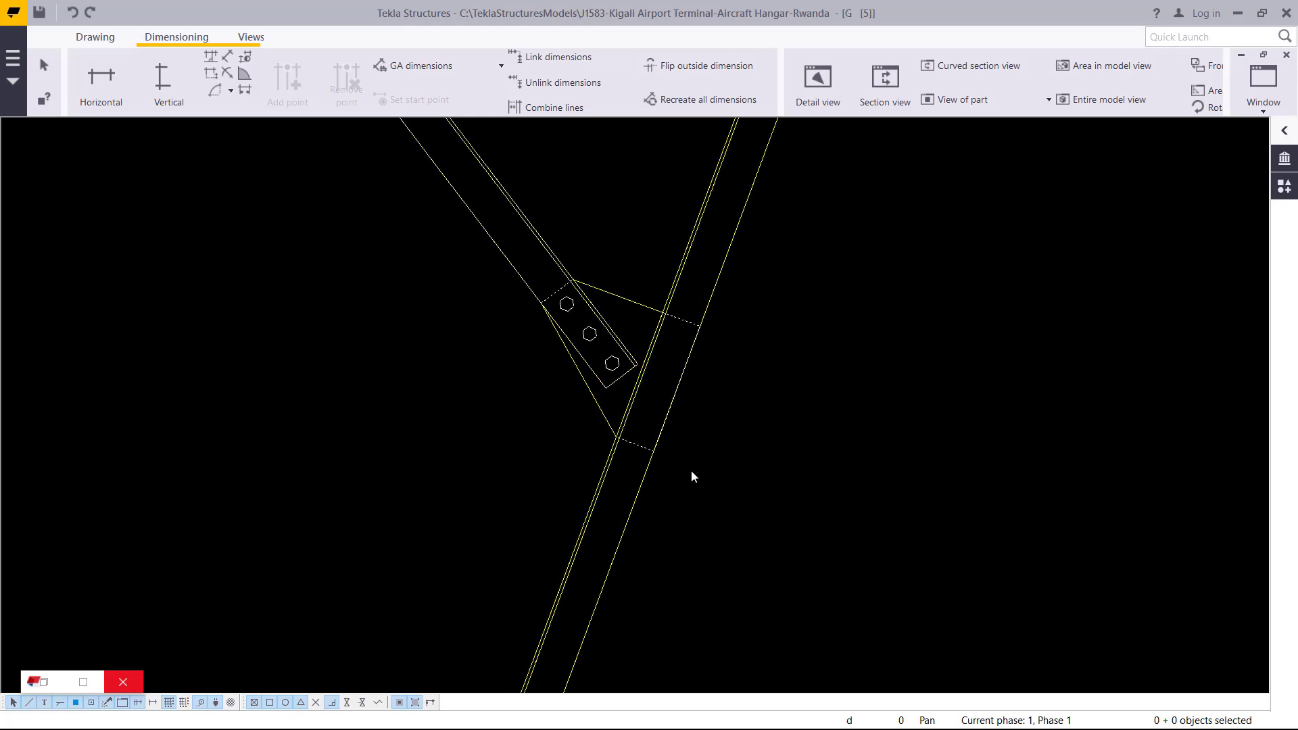
click(250, 38)
click(108, 95)
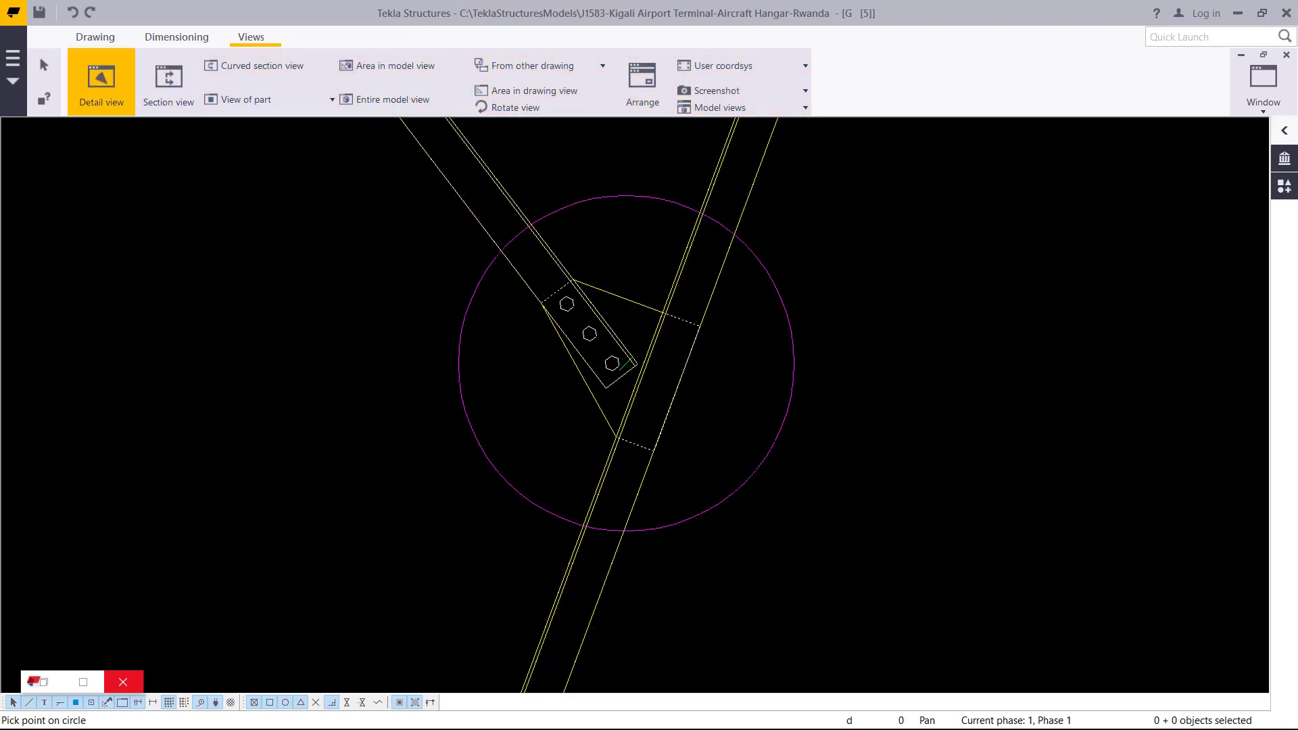
click(770, 439)
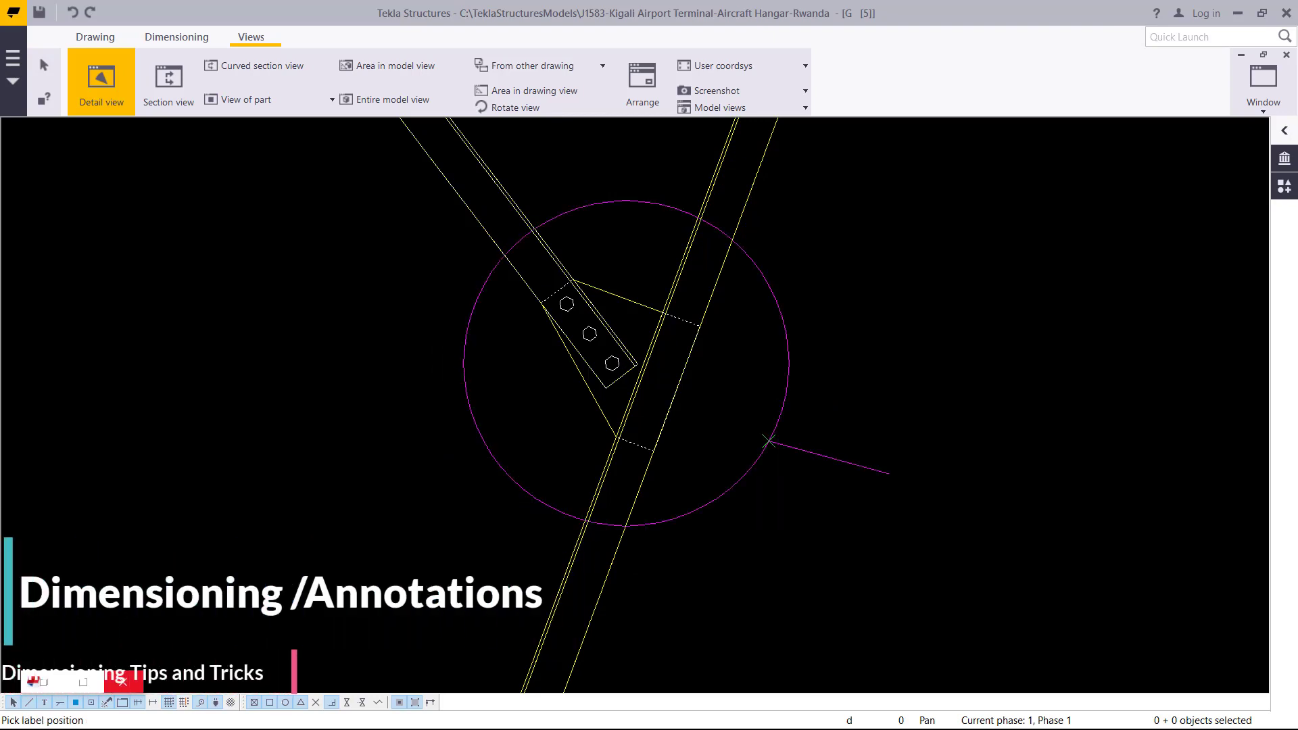
click(912, 475)
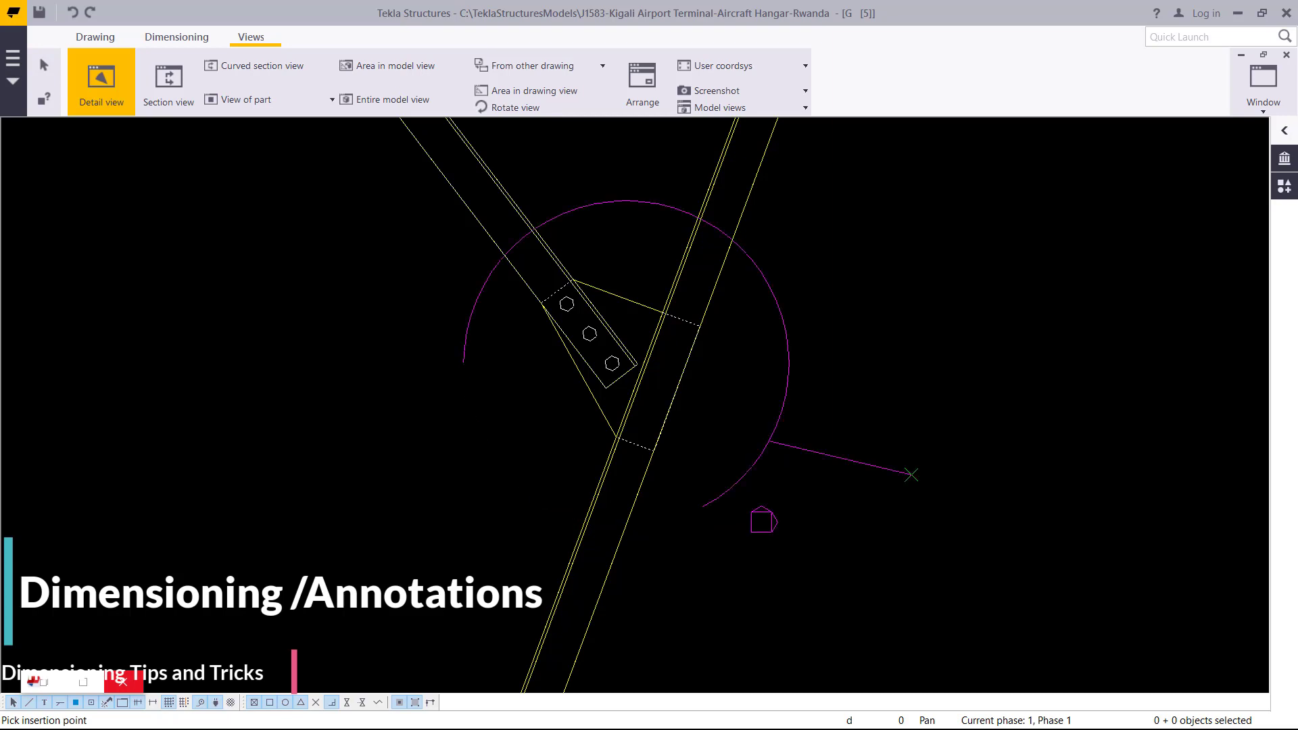
click(510, 545)
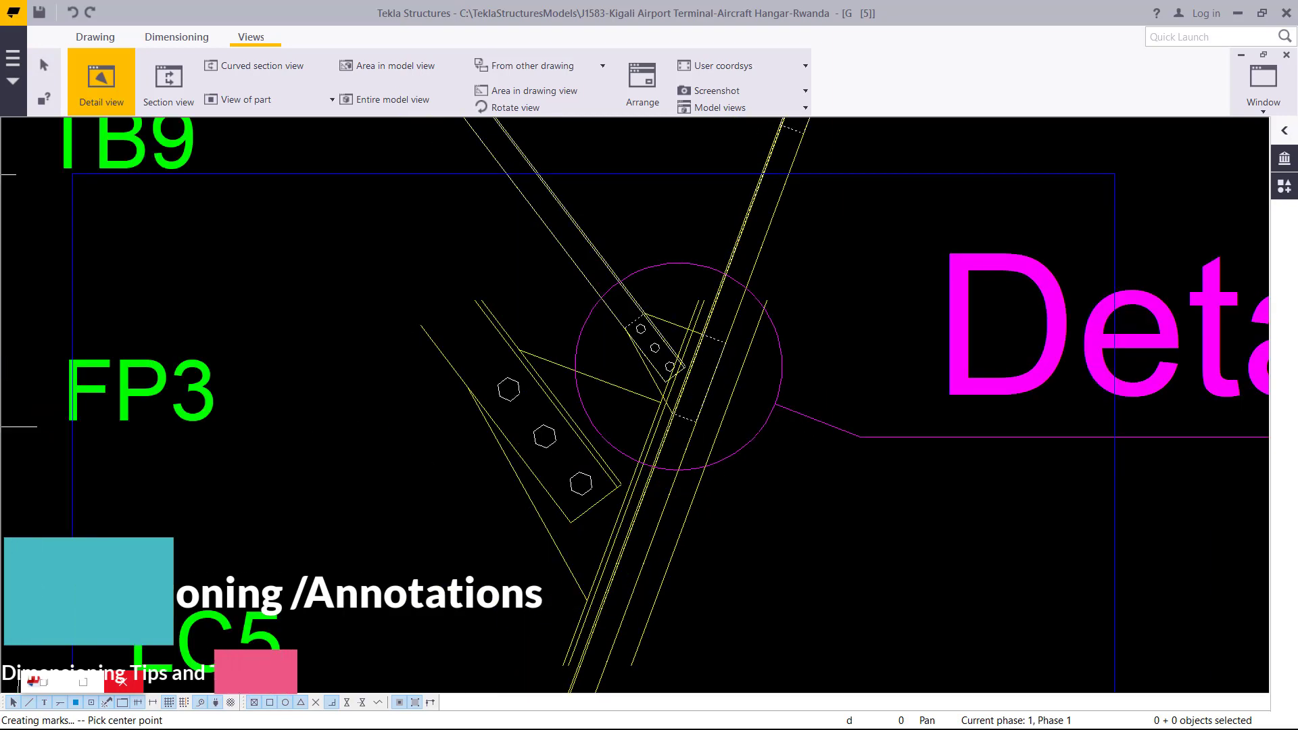
right_click(843, 253)
click(868, 261)
- Move the Detail 5 view off the bracing elevation into the empty area beside the outer column
scroll(749, 269, down, 2)
scroll(749, 269, down, 3)
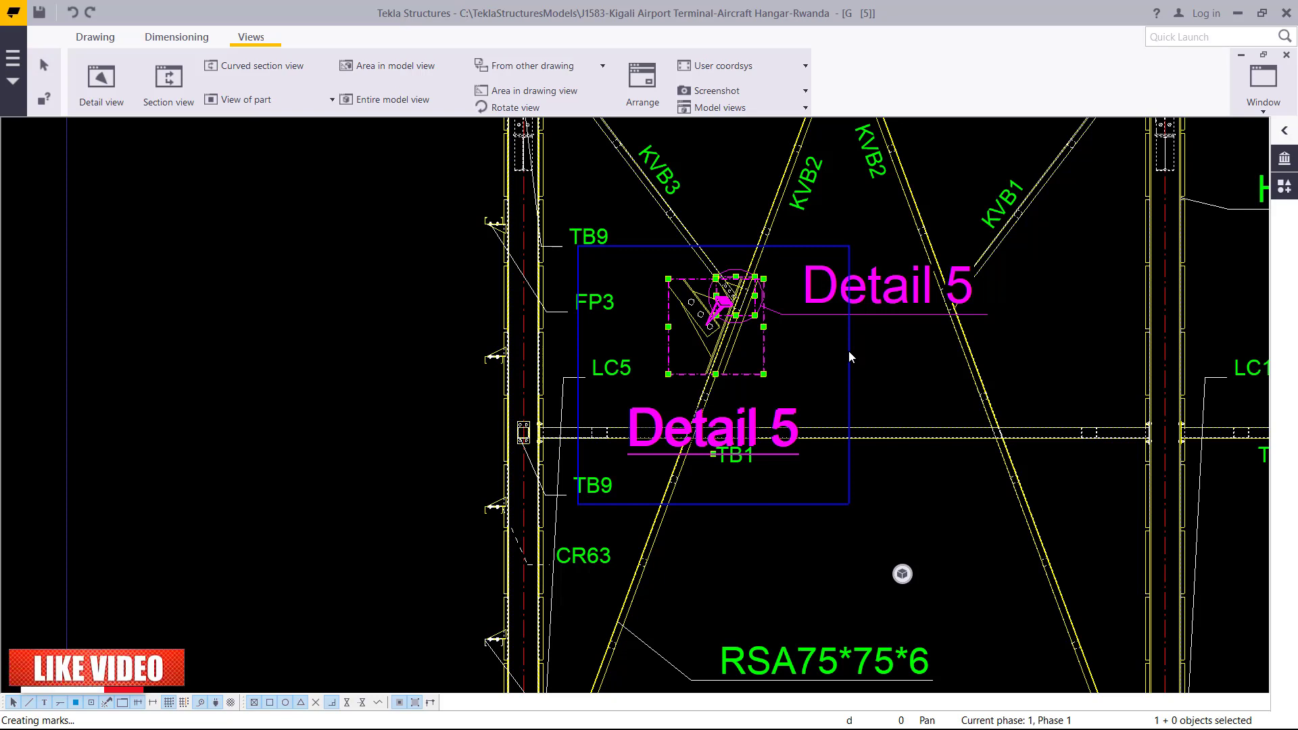
mouse_move(849, 351)
mouse_down()
mouse_move(358, 287)
mouse_move(340, 270)
mouse_up()
click(425, 286)
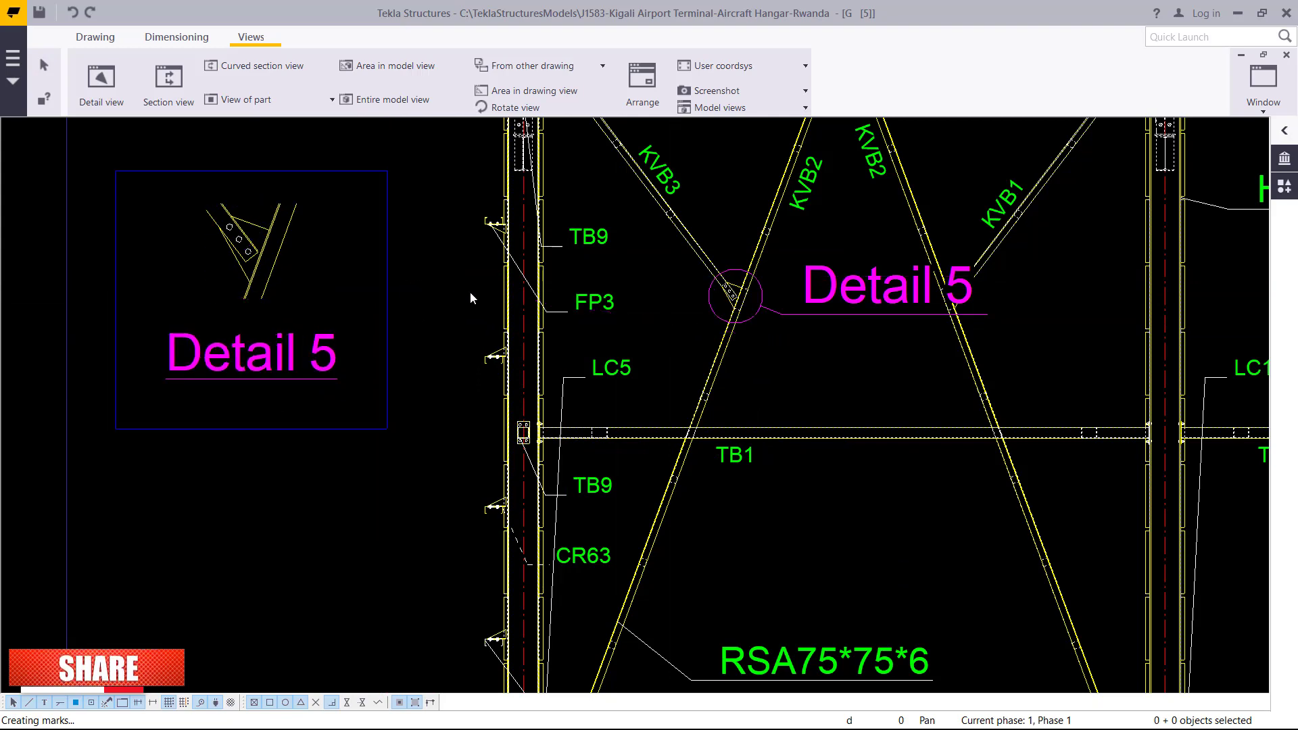
- Change the bolt representation of the three brace bolts in Detail 5 to Symbol2
scroll(183, 214, up, 1)
scroll(250, 225, up, 8)
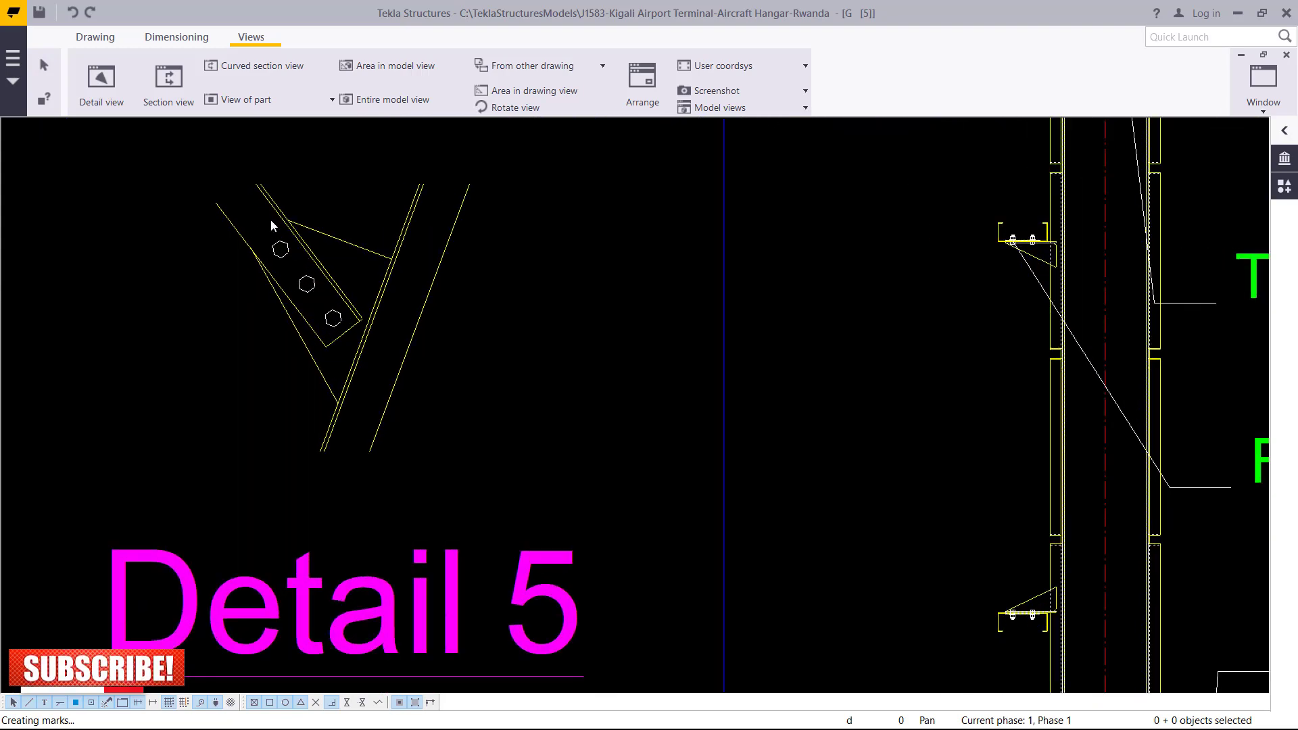
scroll(297, 262, up, 2)
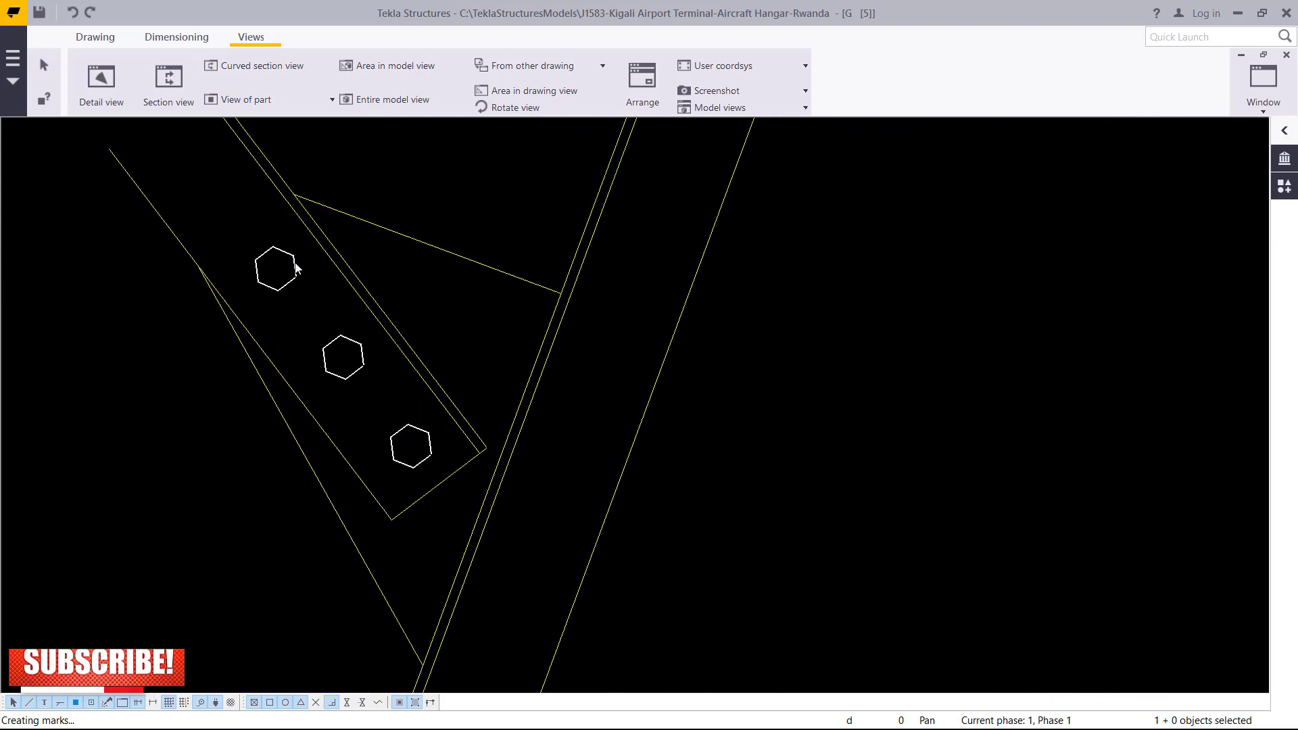
double_click(296, 266)
click(336, 277)
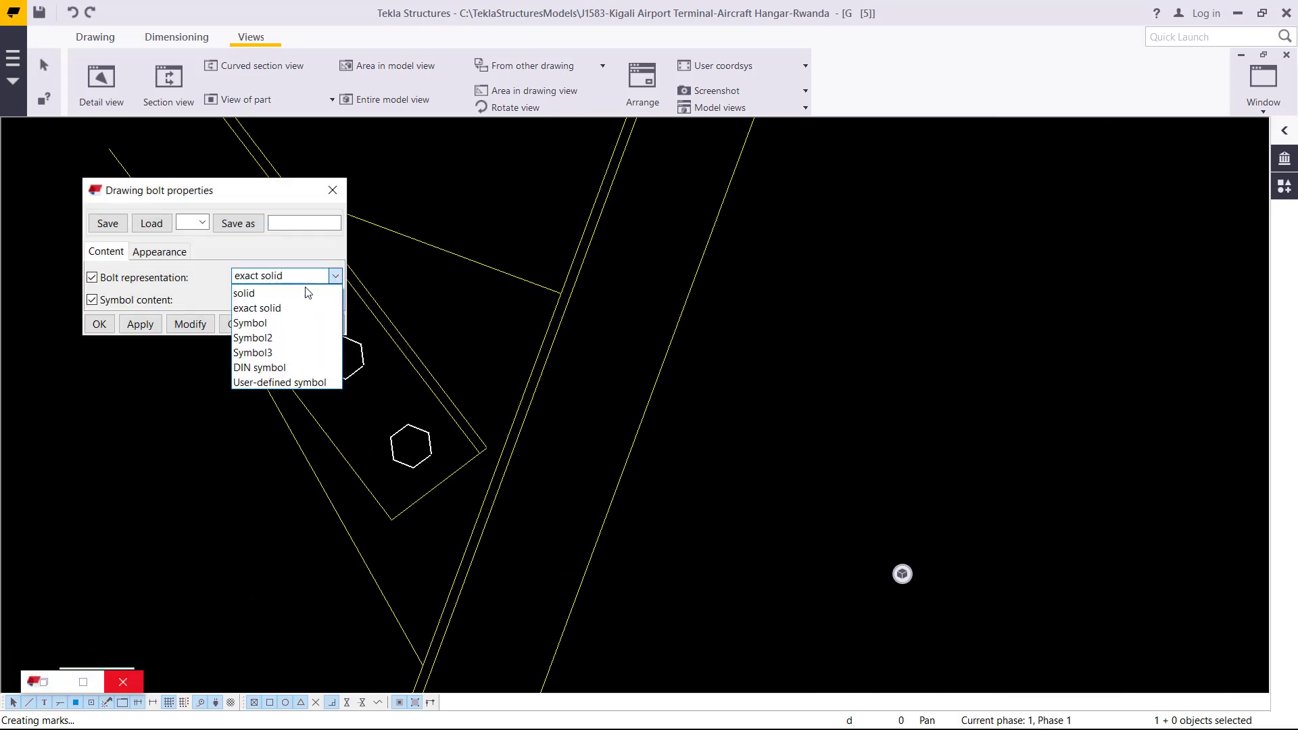
click(278, 321)
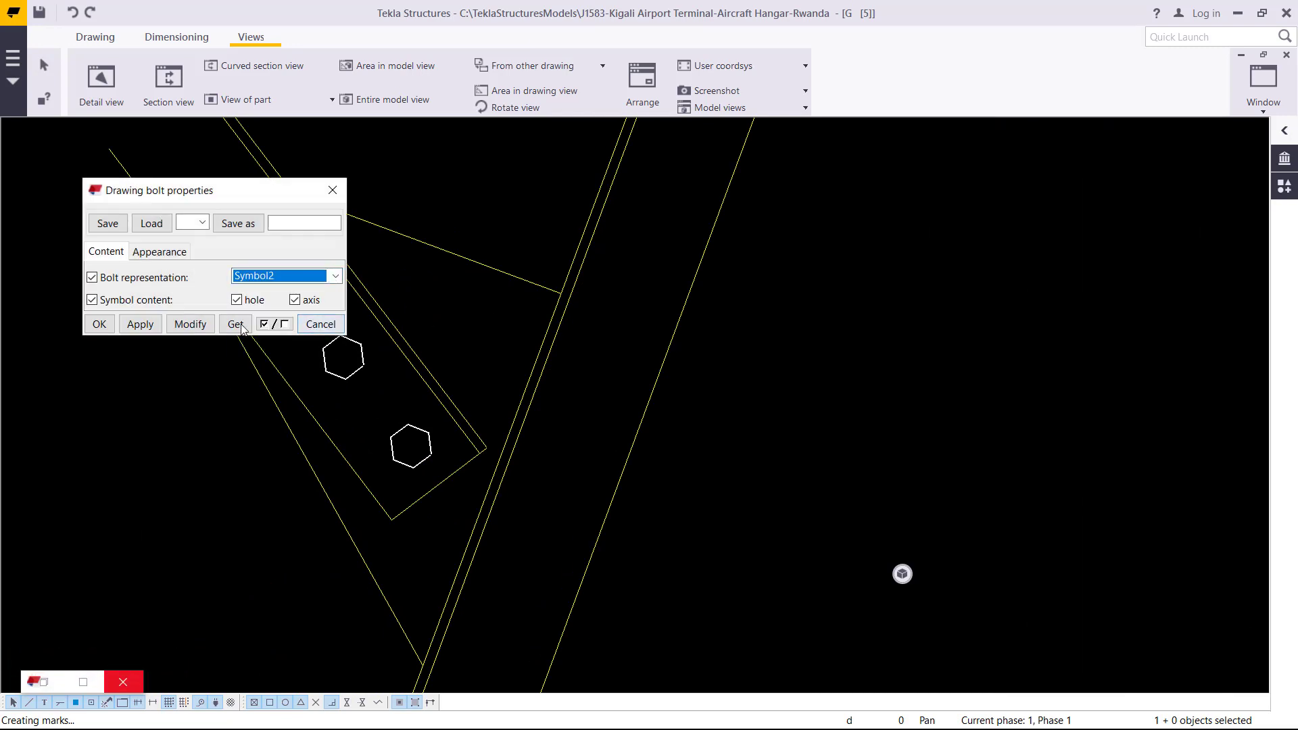
click(190, 325)
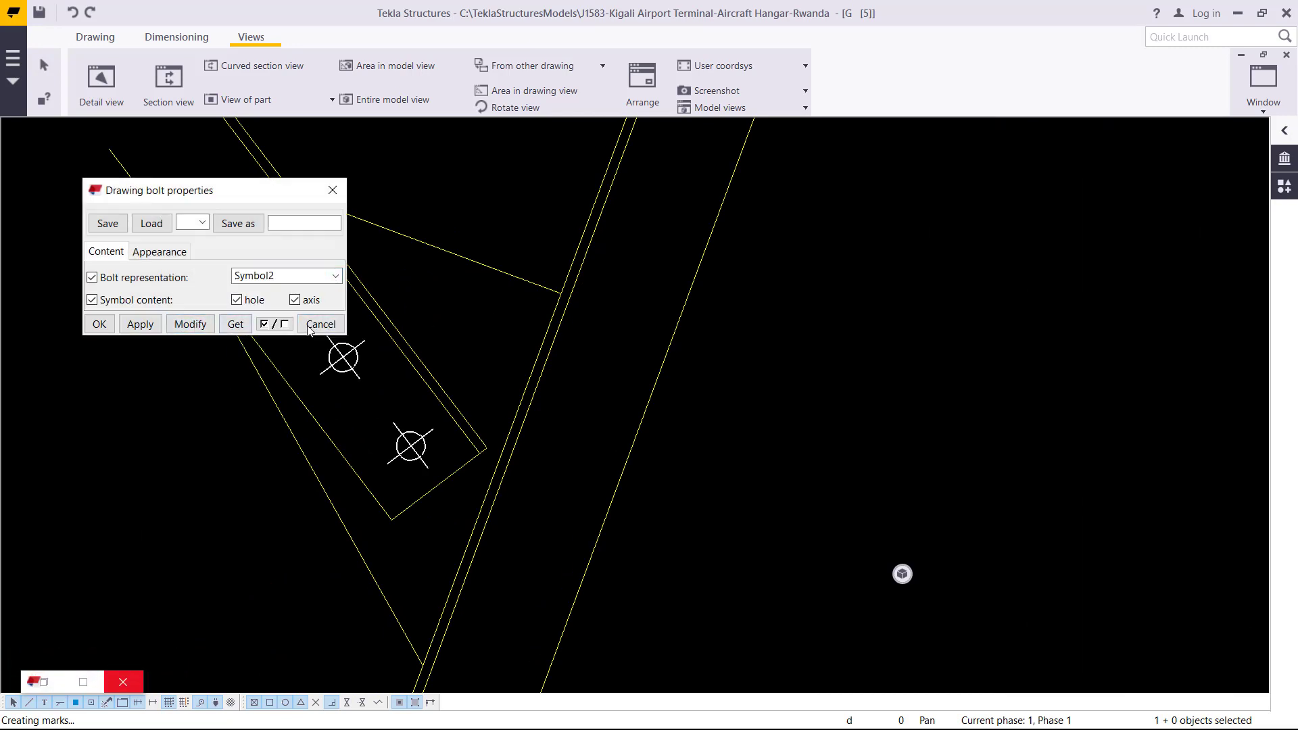
click(100, 325)
- Add a free dimension along the Detail 5 brace's outer edge, from its end corner to the gusset corner, and move it clear of the connection
scroll(608, 331, down, 4)
scroll(447, 296, up, 3)
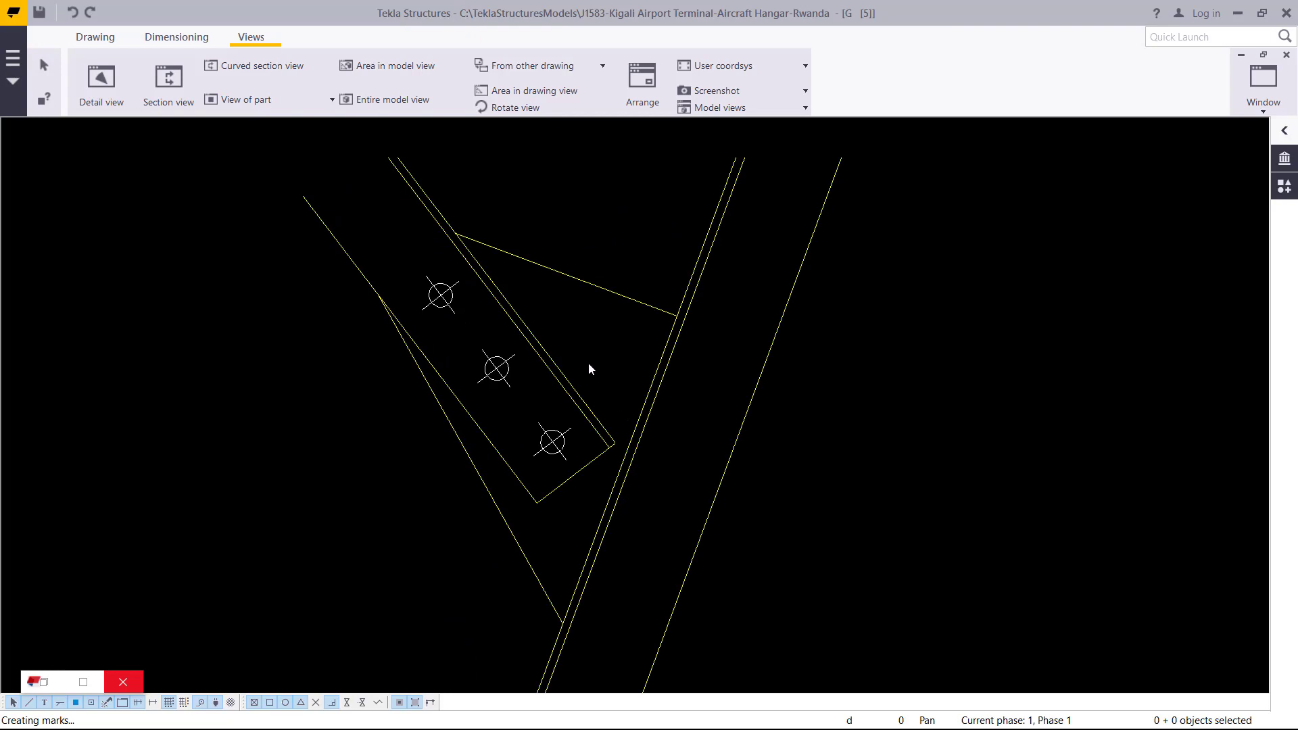
click(565, 481)
click(177, 38)
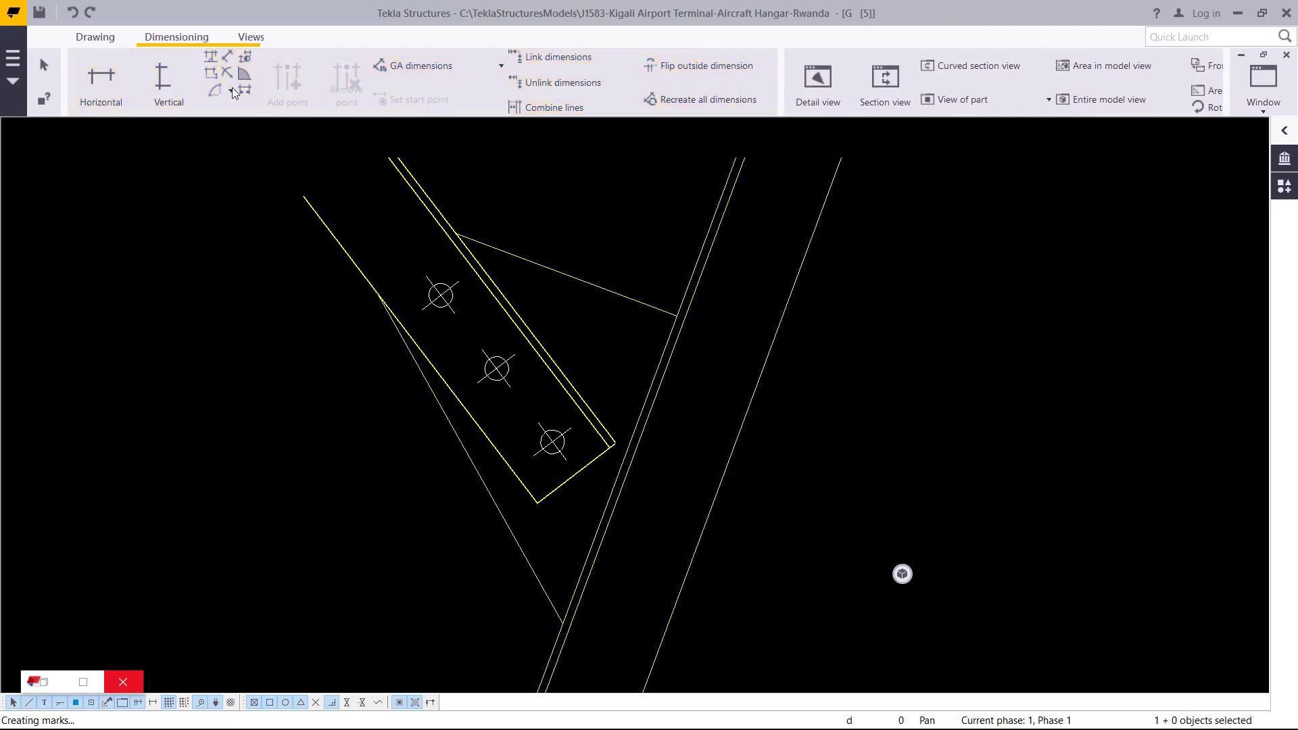
click(227, 59)
click(537, 503)
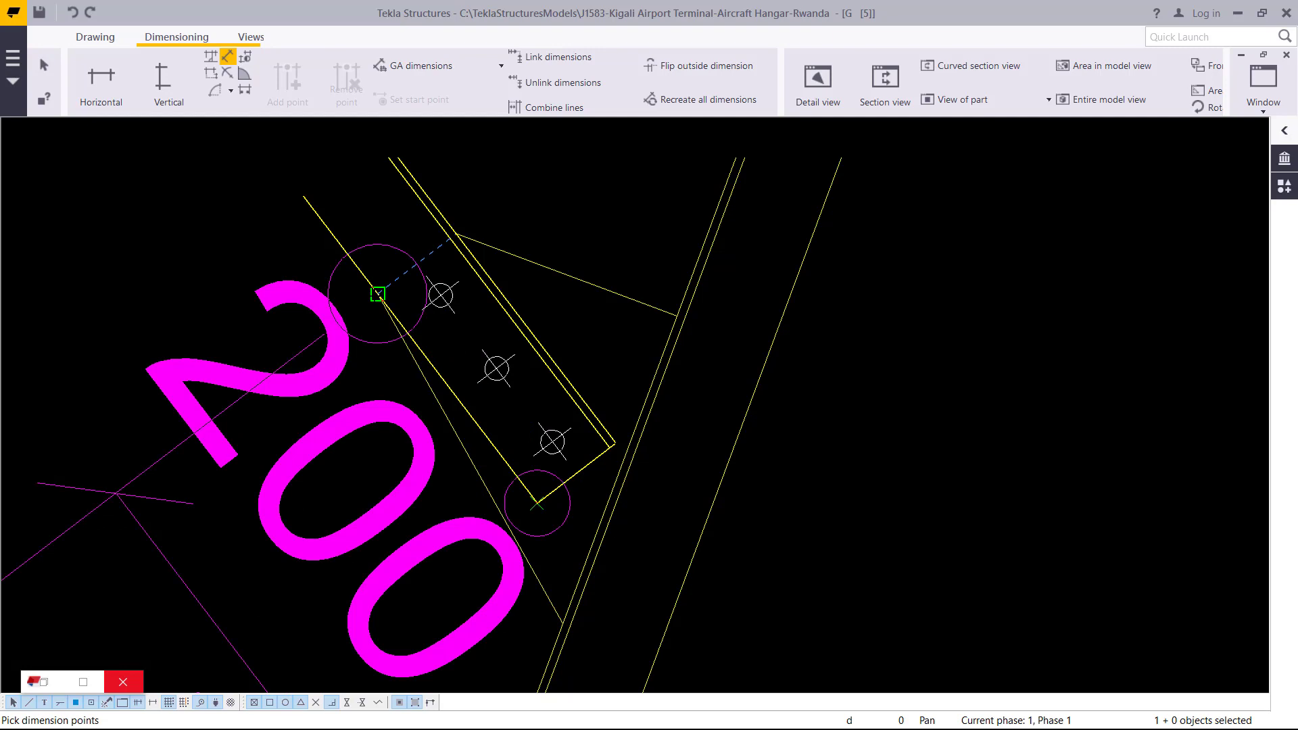
right_click(510, 207)
click(555, 218)
scroll(527, 376, down, 3)
drag(435, 203, 301, 331)
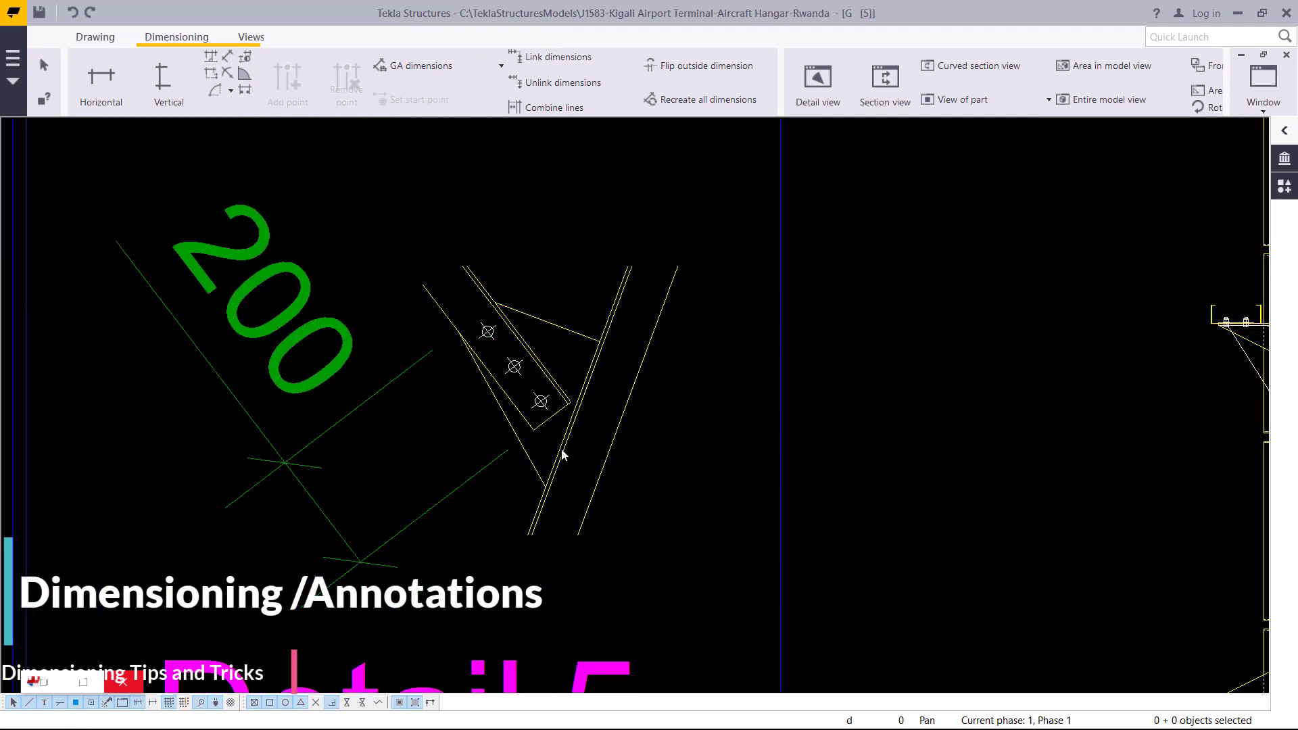
- Set the Detail 5 view scale to 1/30 in its view attributes
scroll(399, 386, down, 3)
scroll(443, 505, up, 2)
scroll(428, 458, down, 1)
scroll(461, 445, down, 1)
scroll(493, 441, up, 2)
scroll(419, 385, down, 3)
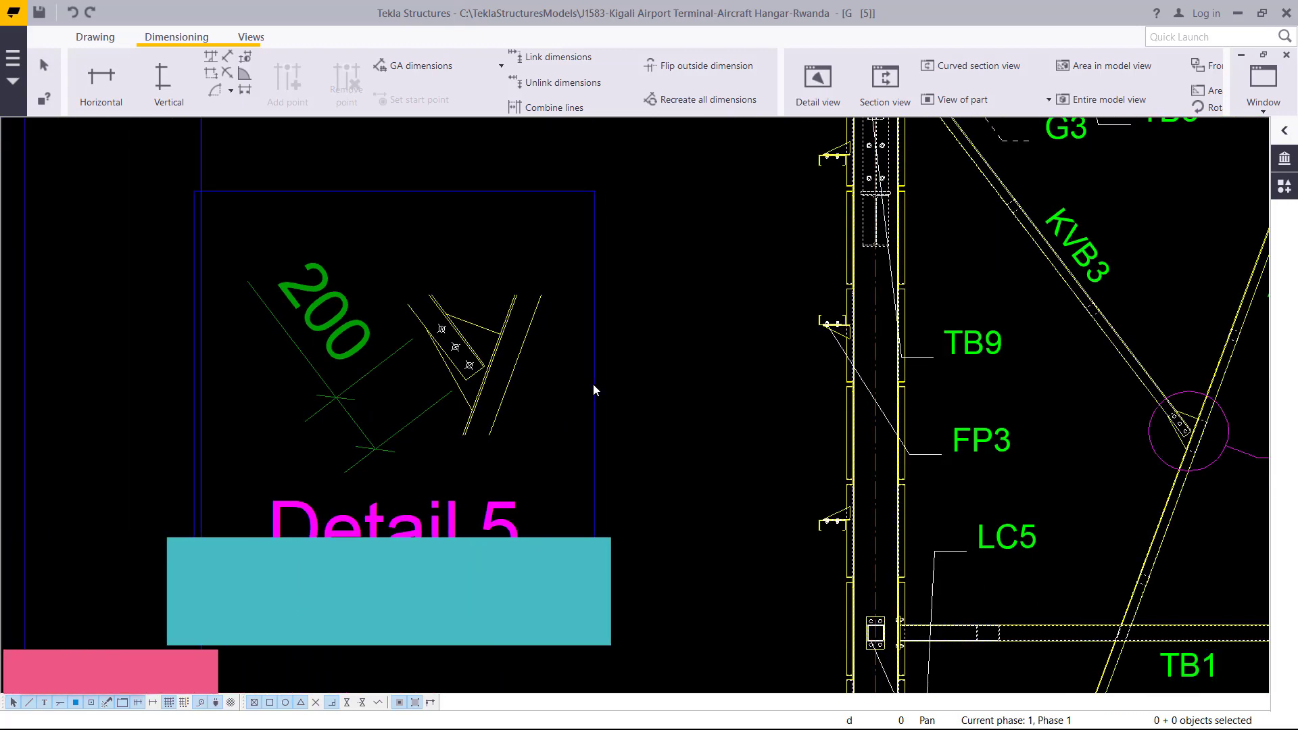
click(595, 379)
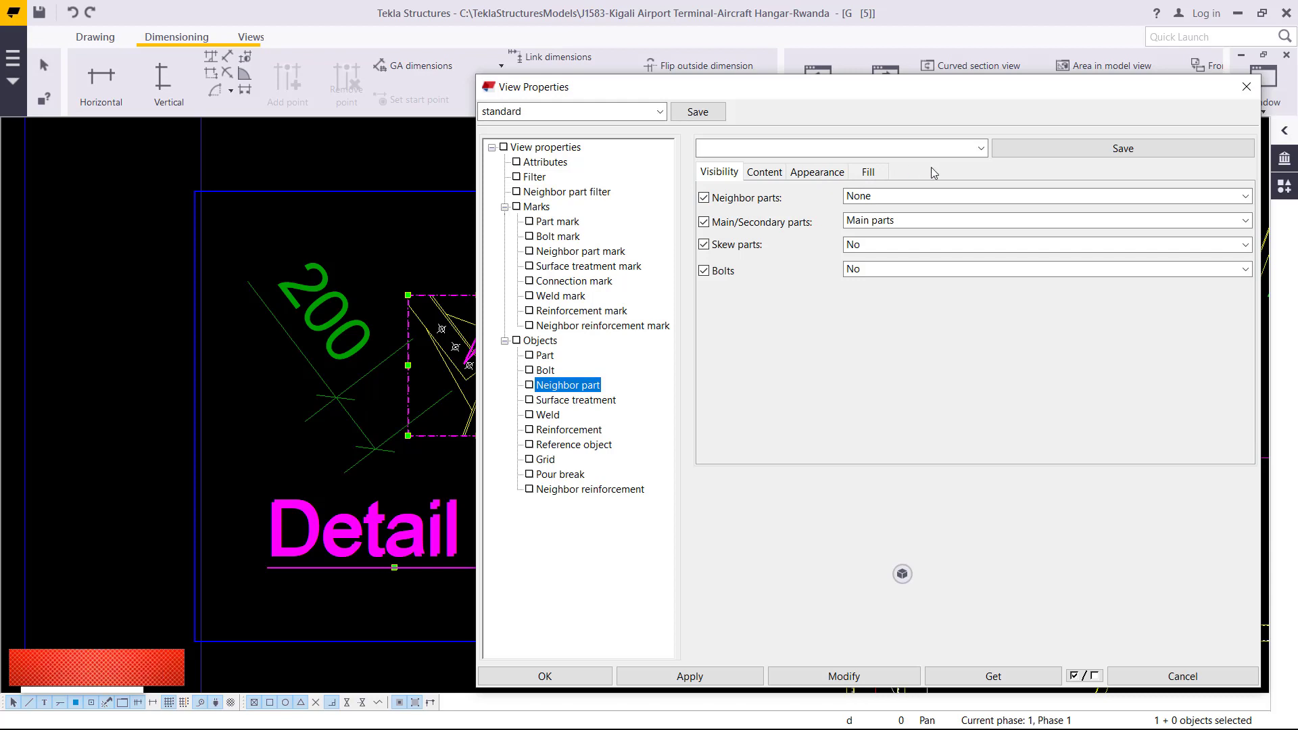
click(828, 178)
click(763, 173)
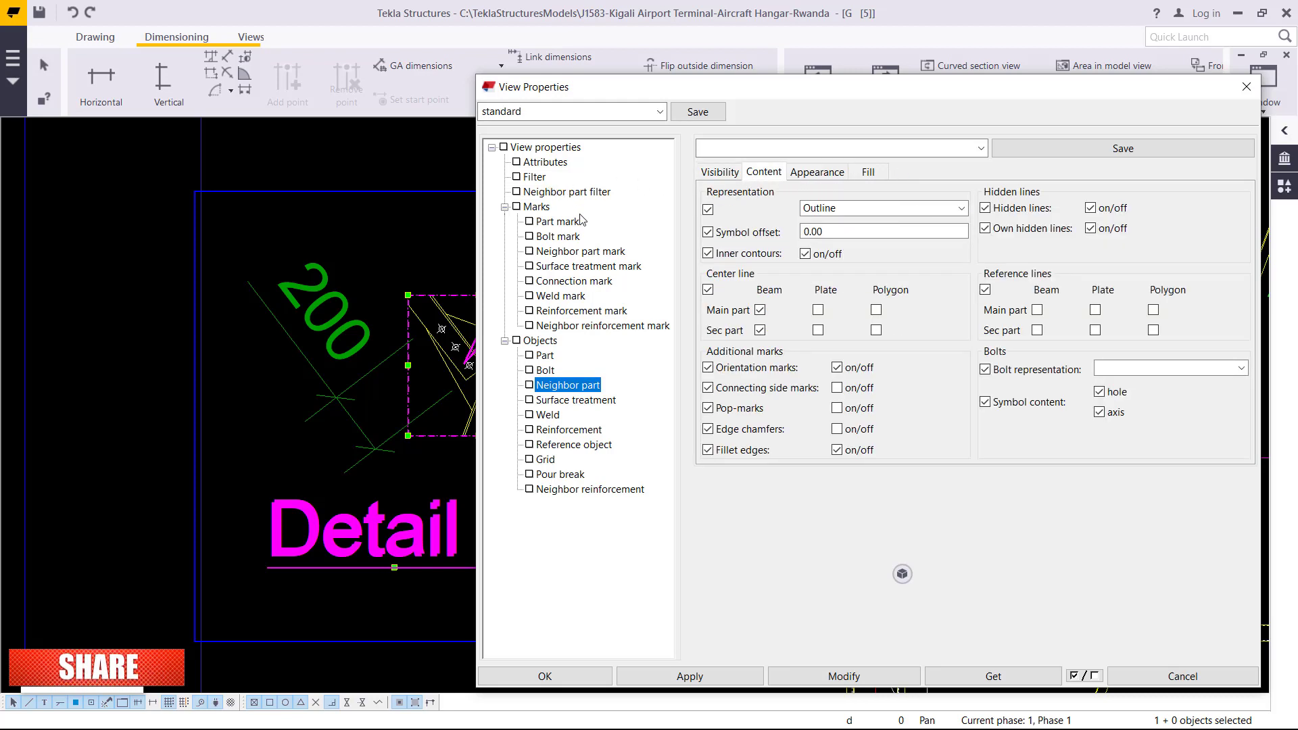
click(528, 164)
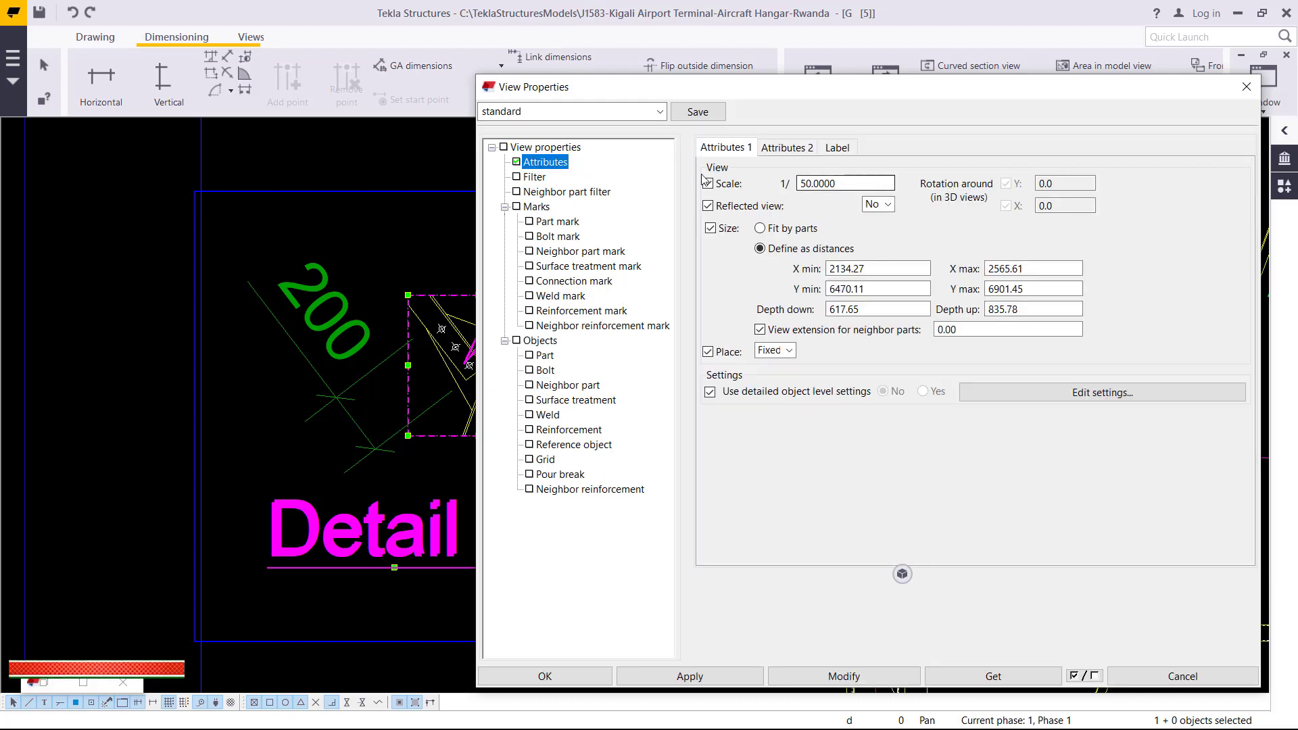
drag(838, 184, 824, 183)
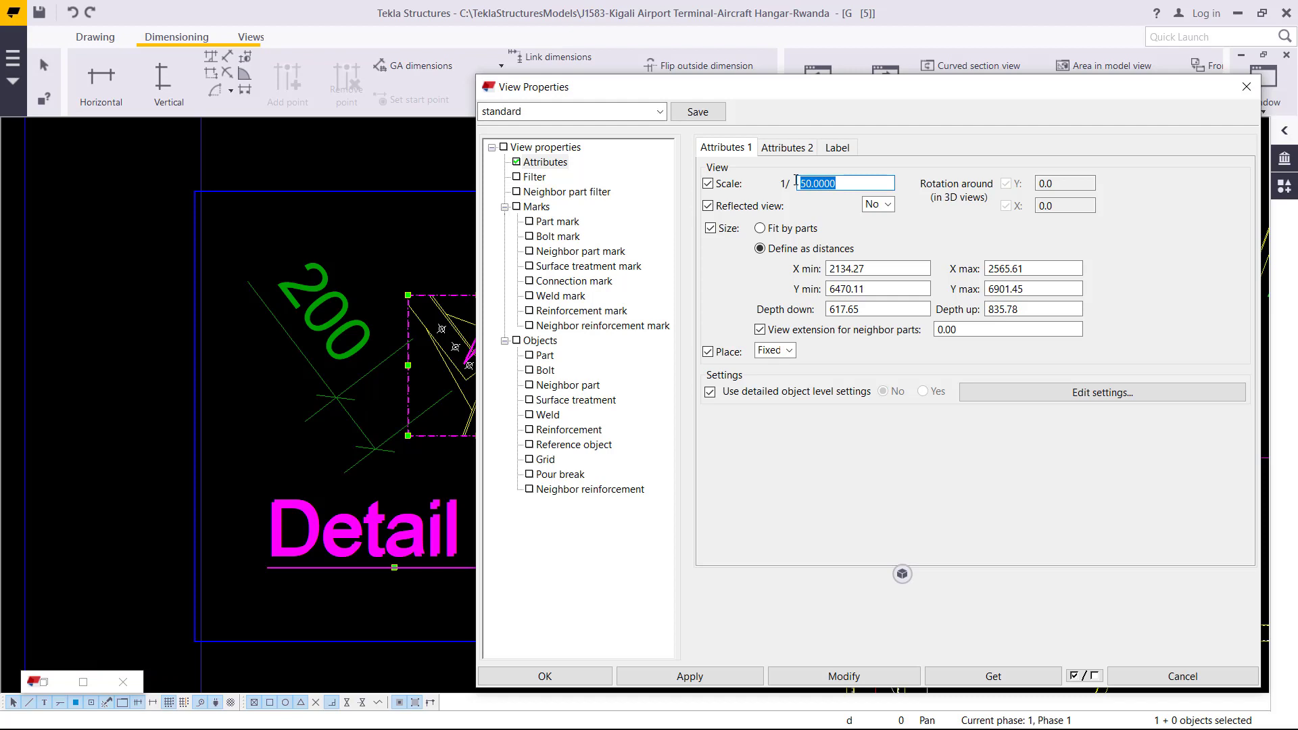
text(30)
click(845, 676)
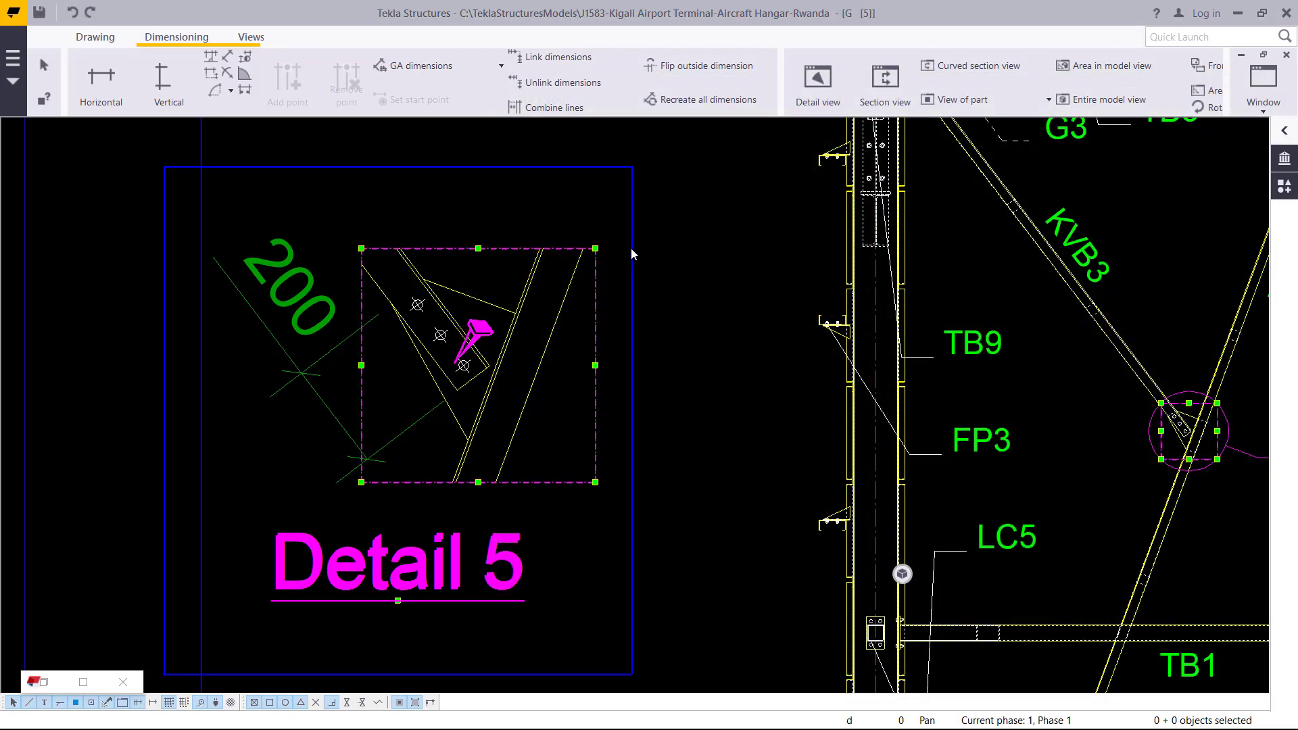
- Set the Detail 5 view scale to 1/25 and close the view properties
double_click(631, 249)
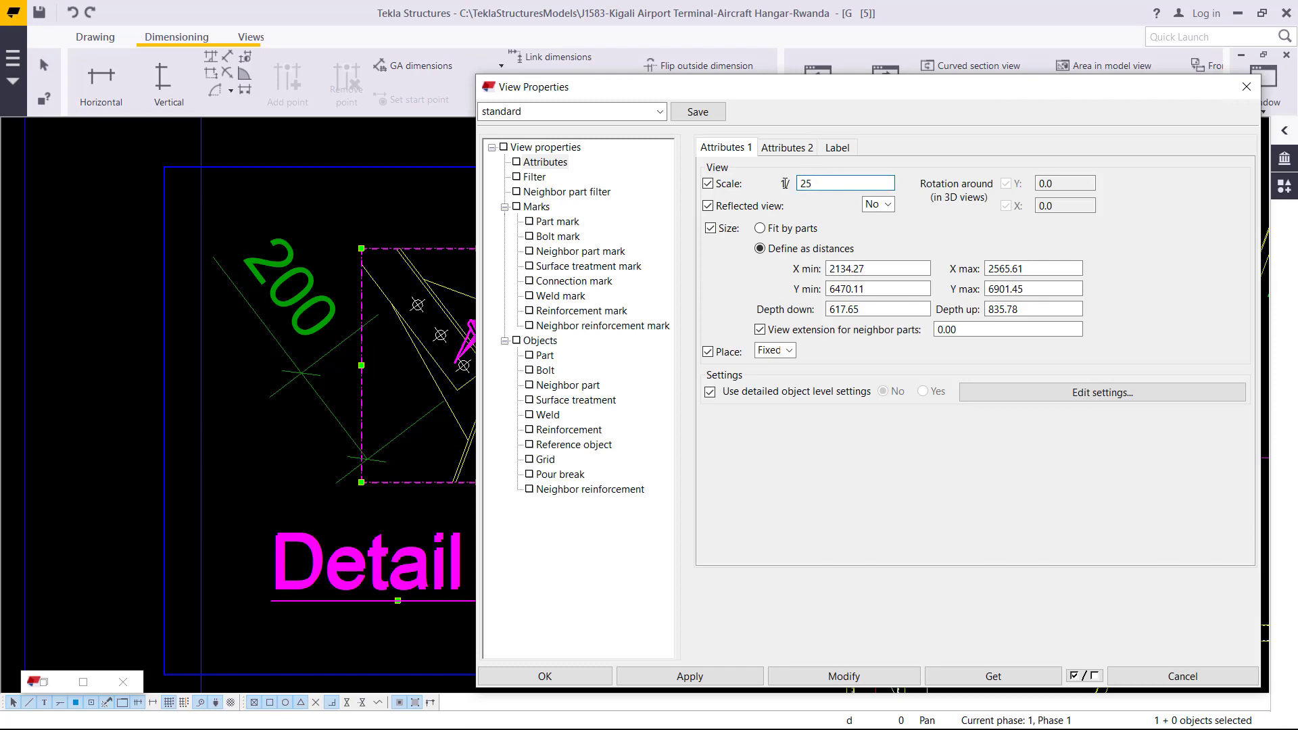
click(836, 675)
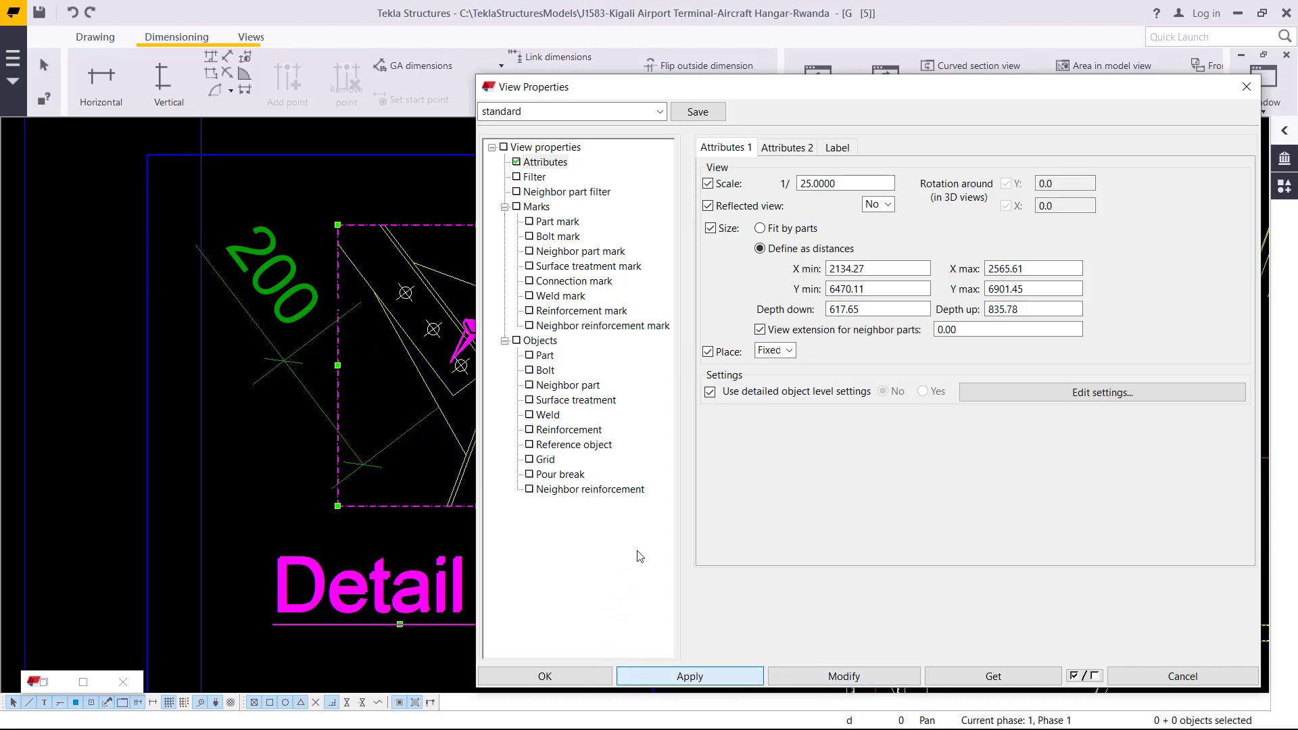
key(Escape)
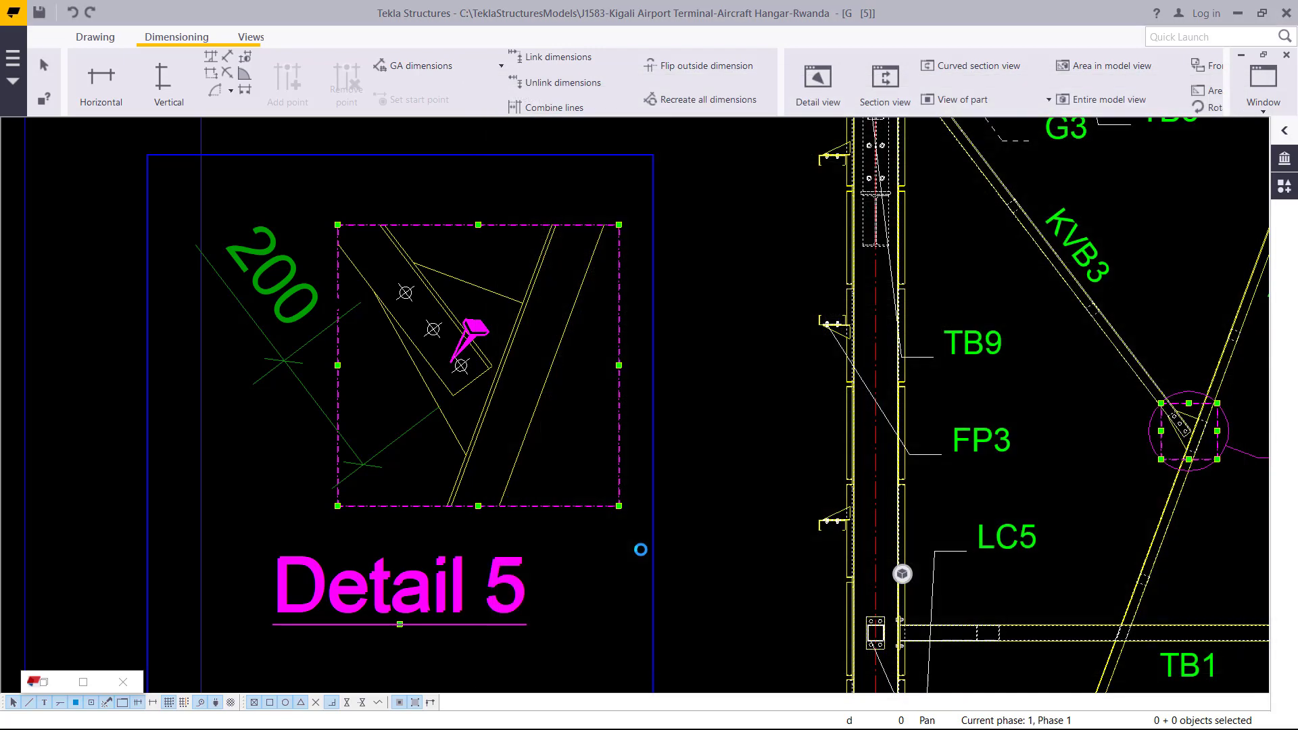
click(748, 453)
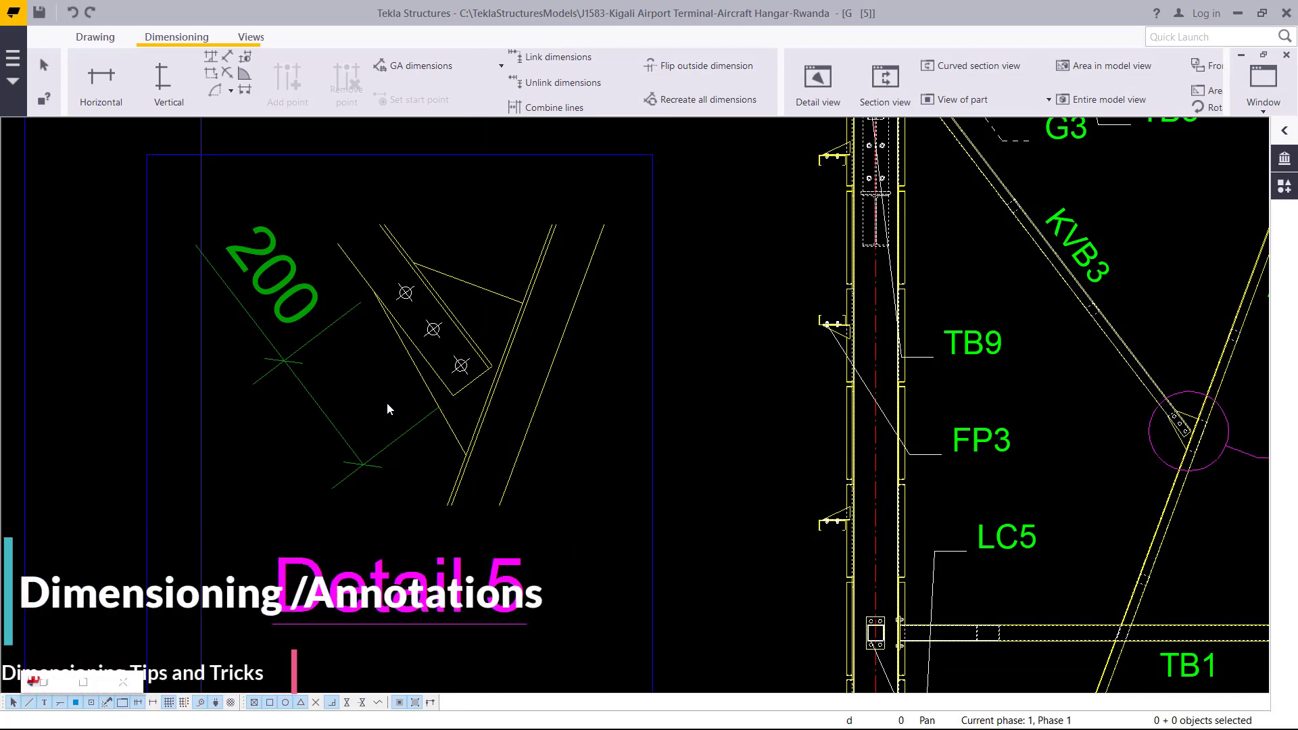
- Add the three bolt centres as points to the dimension along the Detail 5 brace's outer edge
scroll(257, 325, up, 3)
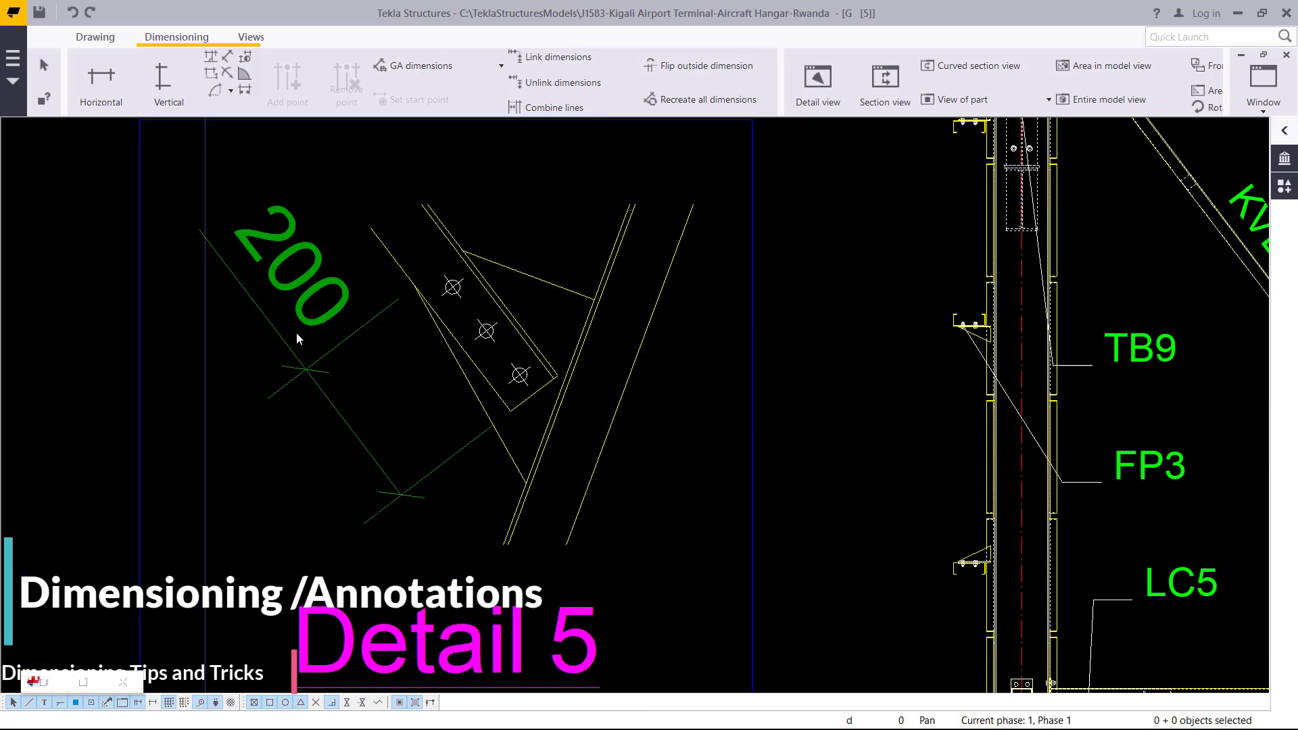
scroll(341, 255, up, 1)
click(357, 269)
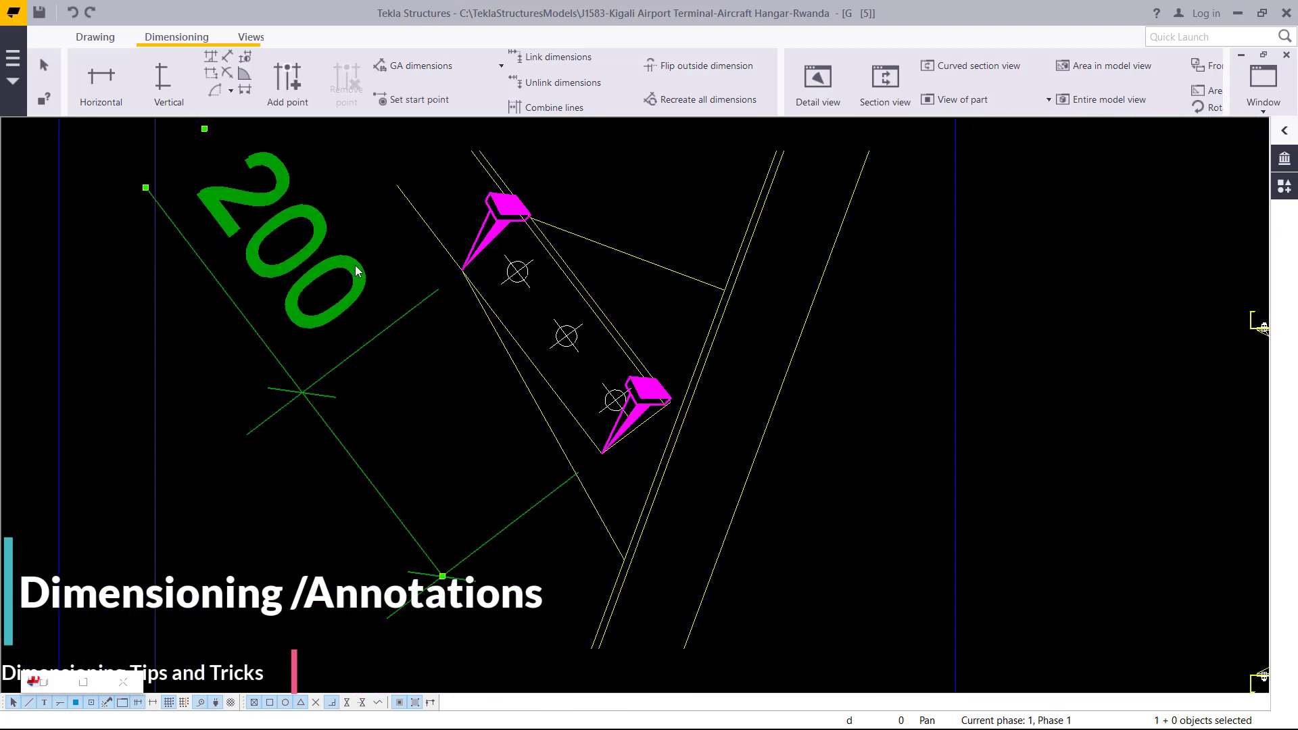
click(535, 249)
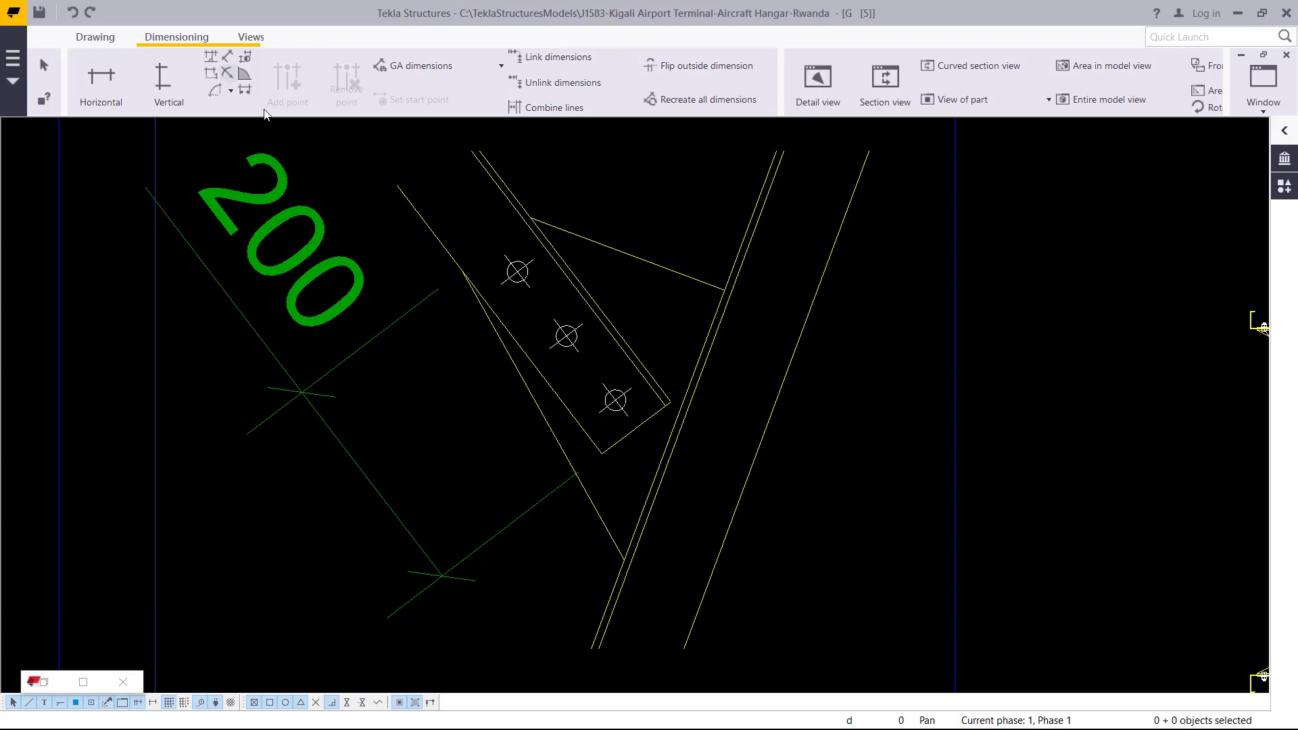
click(309, 402)
click(299, 87)
scroll(621, 395, up, 2)
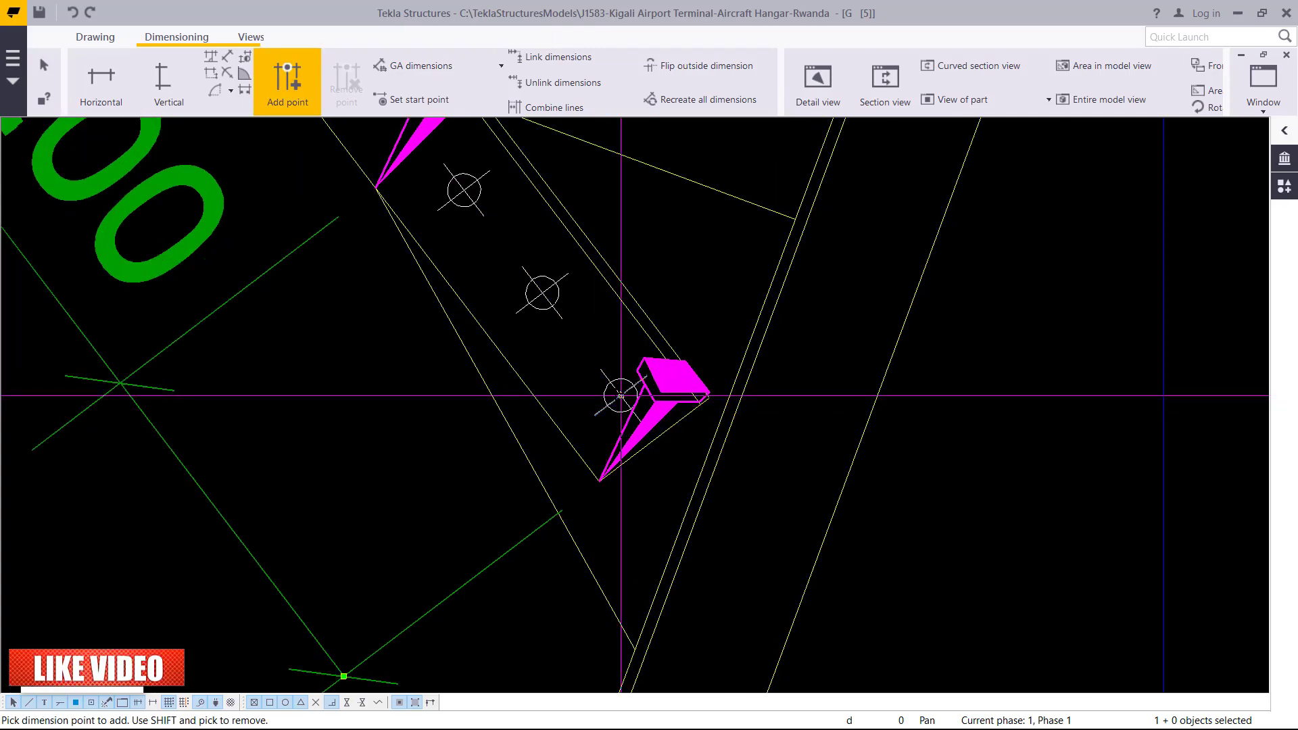
click(536, 280)
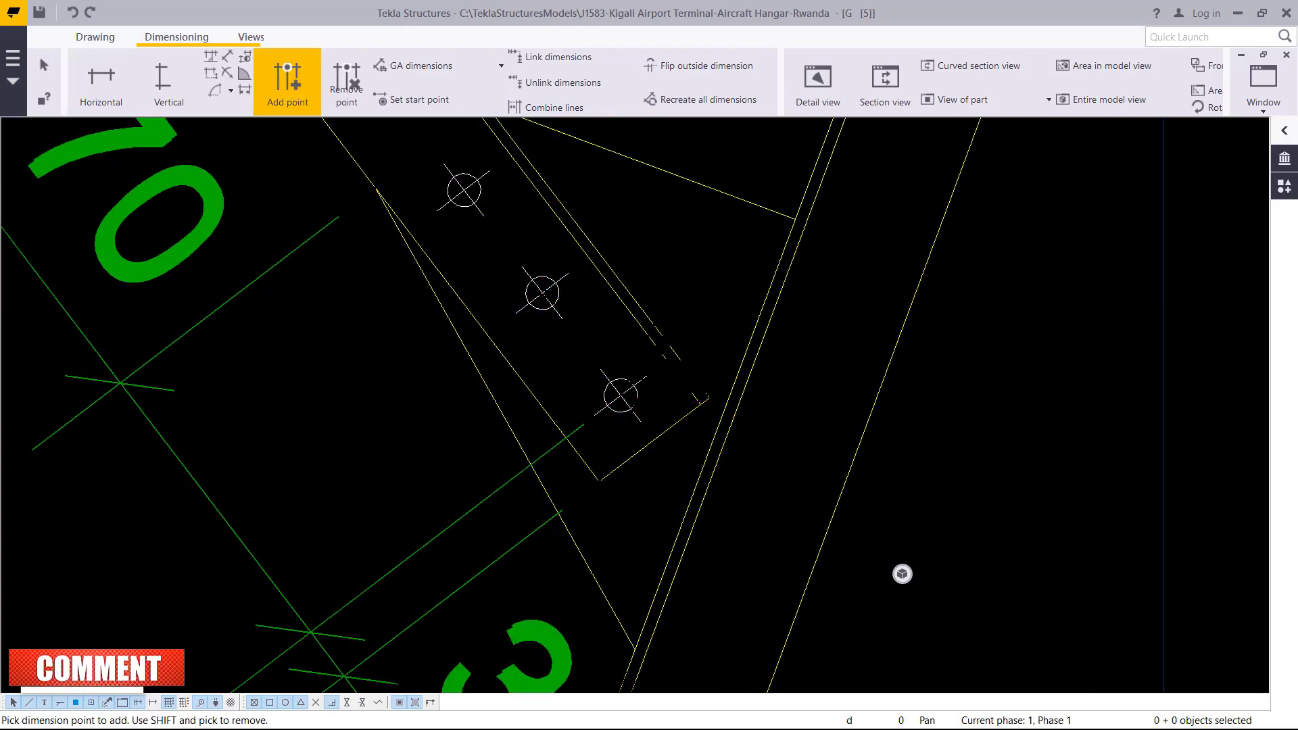
click(464, 190)
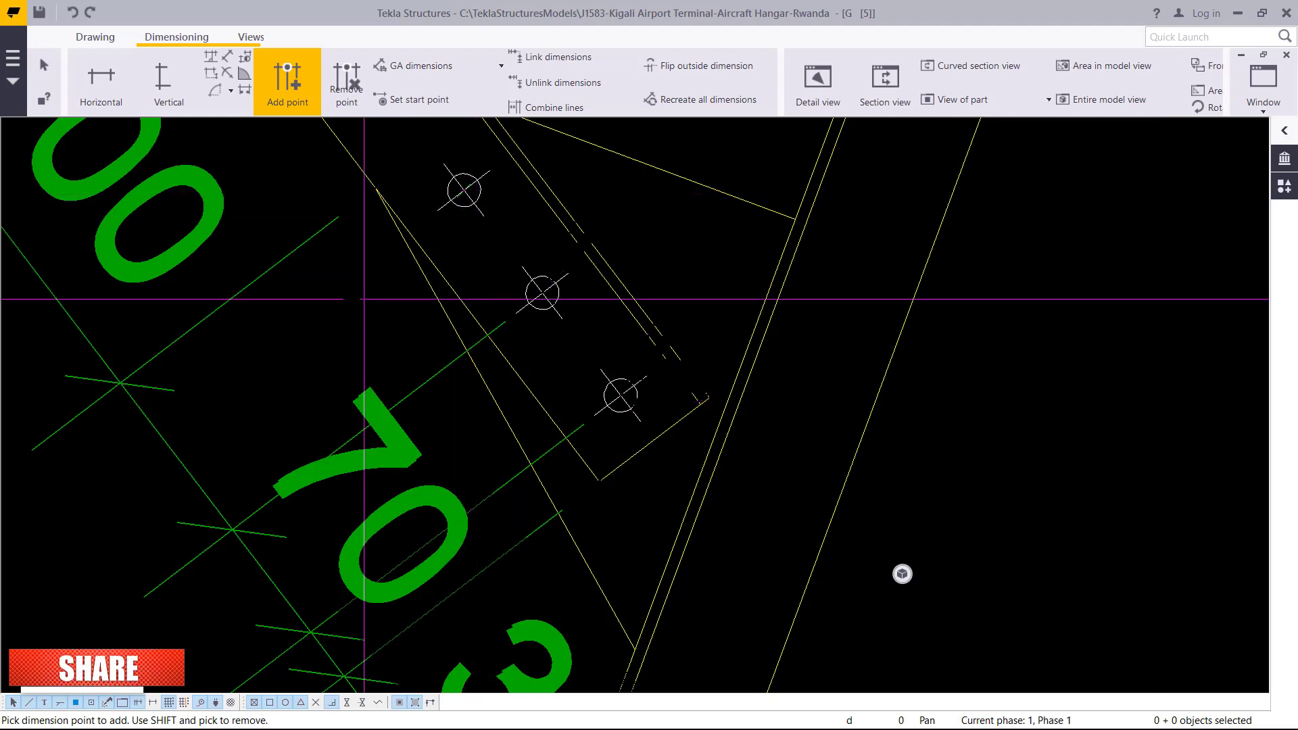
right_click(341, 289)
scroll(392, 290, down, 3)
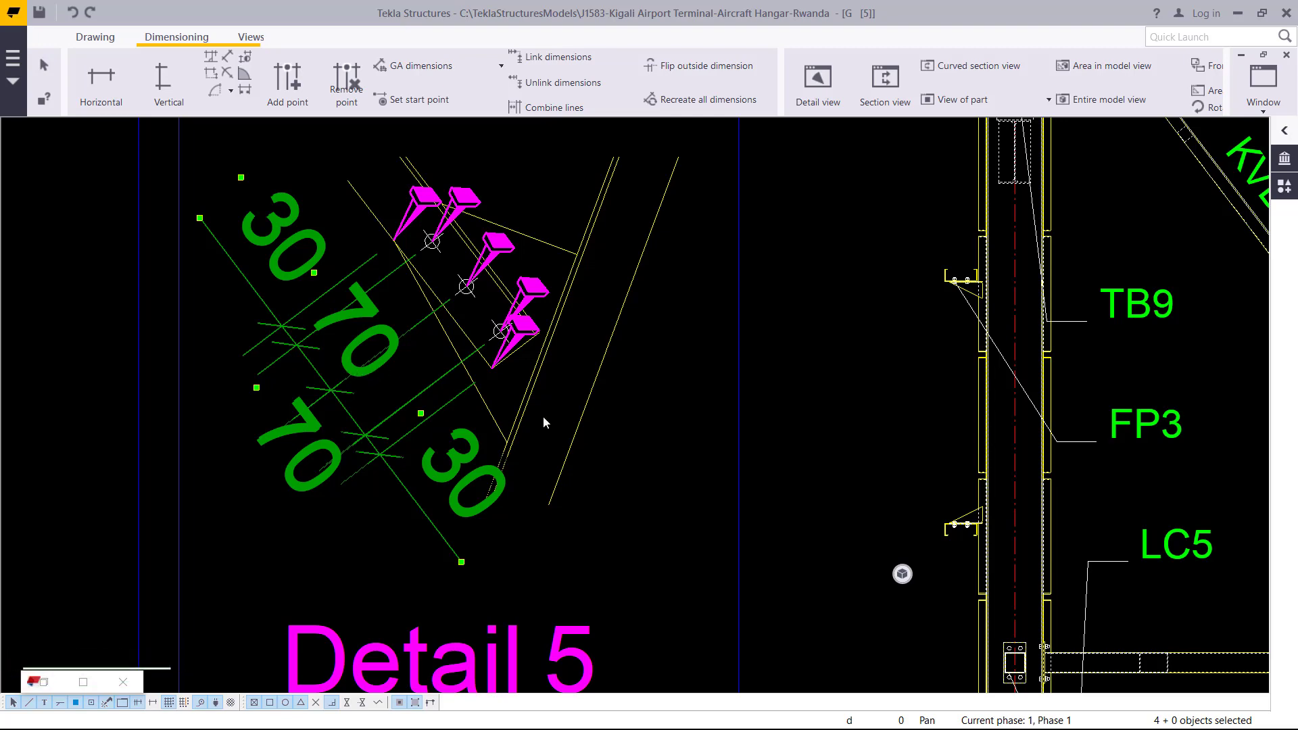
- Inspect the content and appearance settings of the inclined member in Detail 5, then close its part properties
double_click(591, 400)
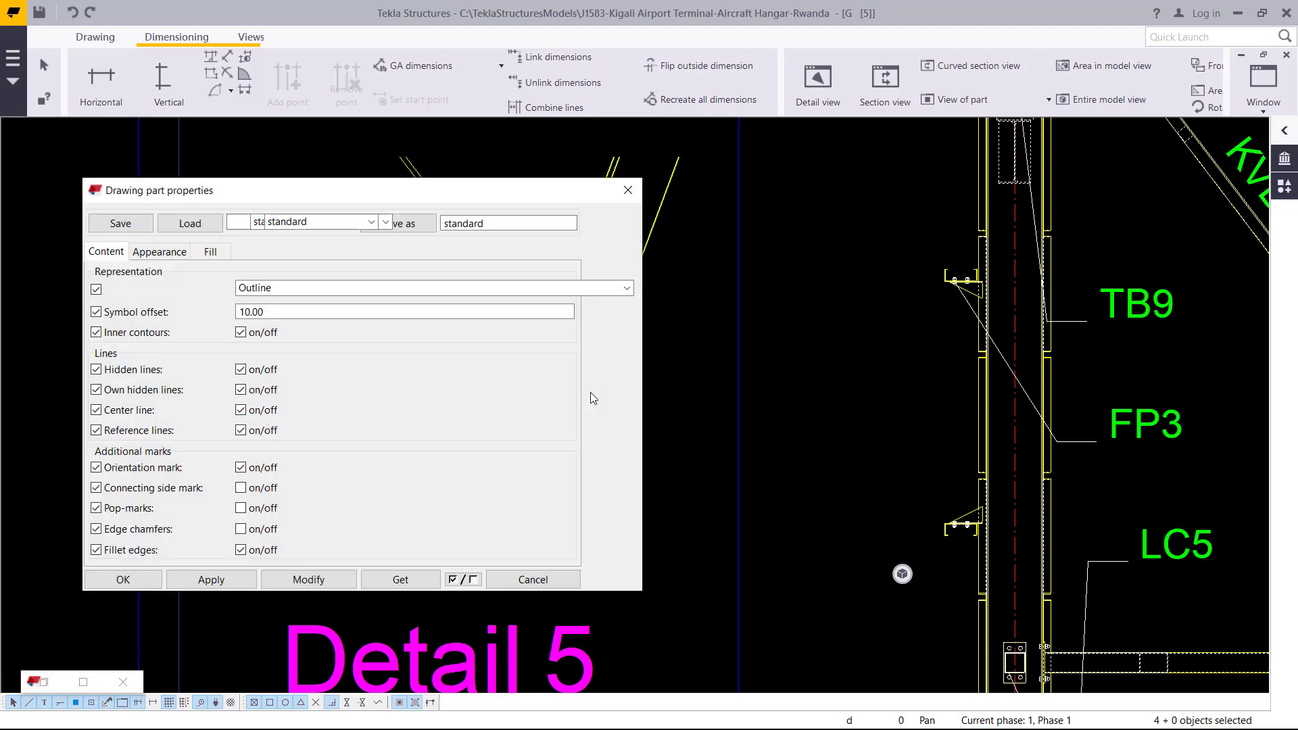
drag(399, 190, 957, 140)
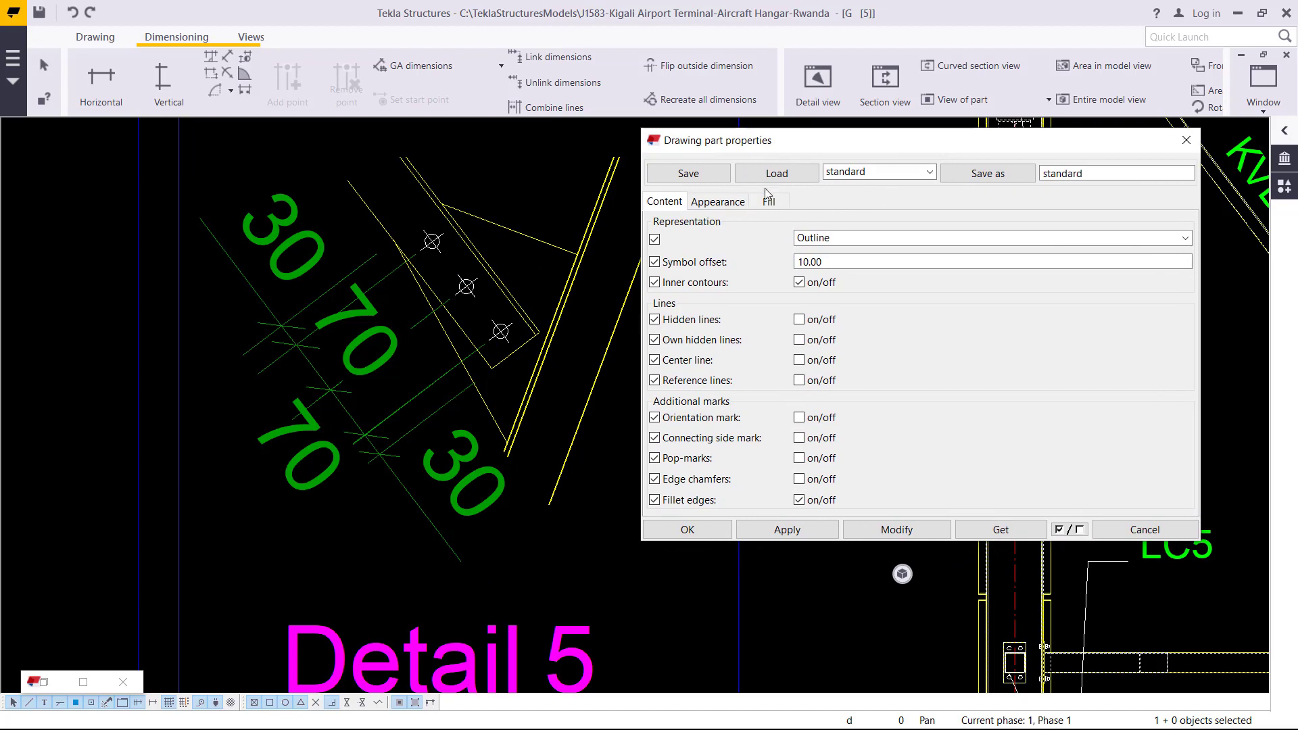
click(728, 203)
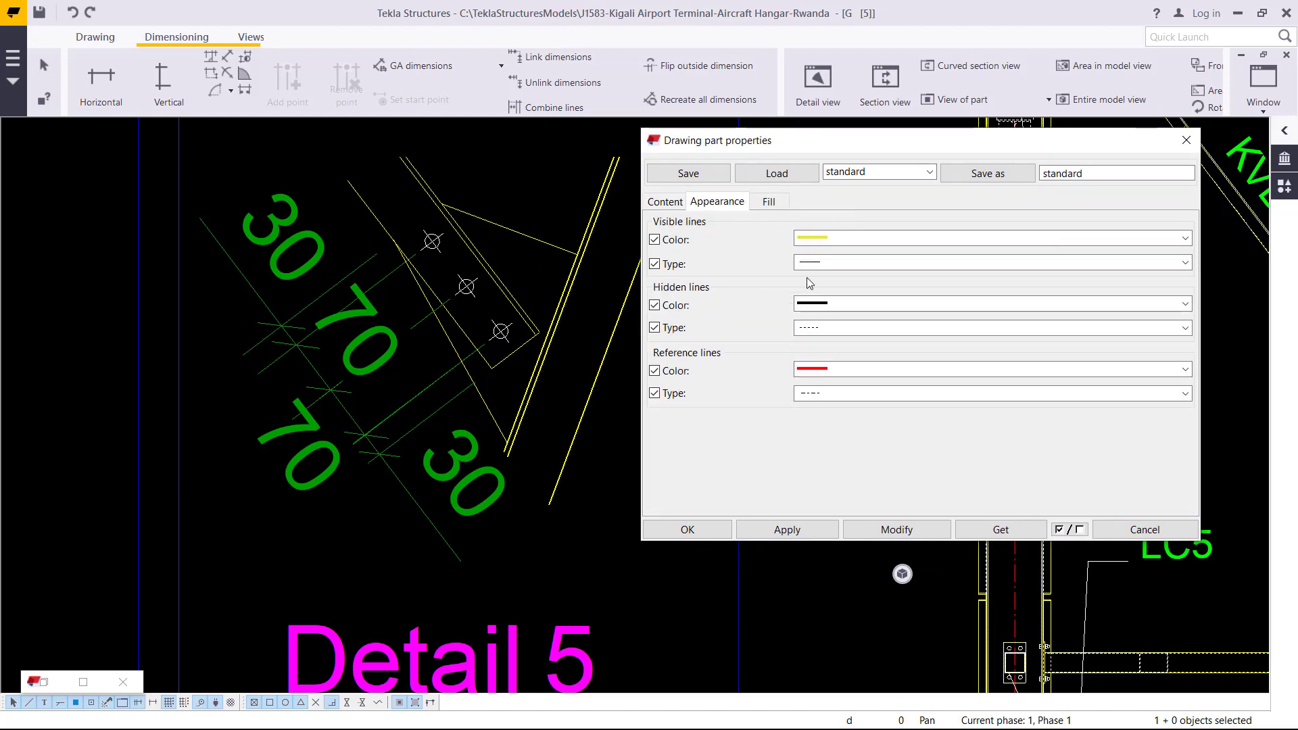
click(1186, 140)
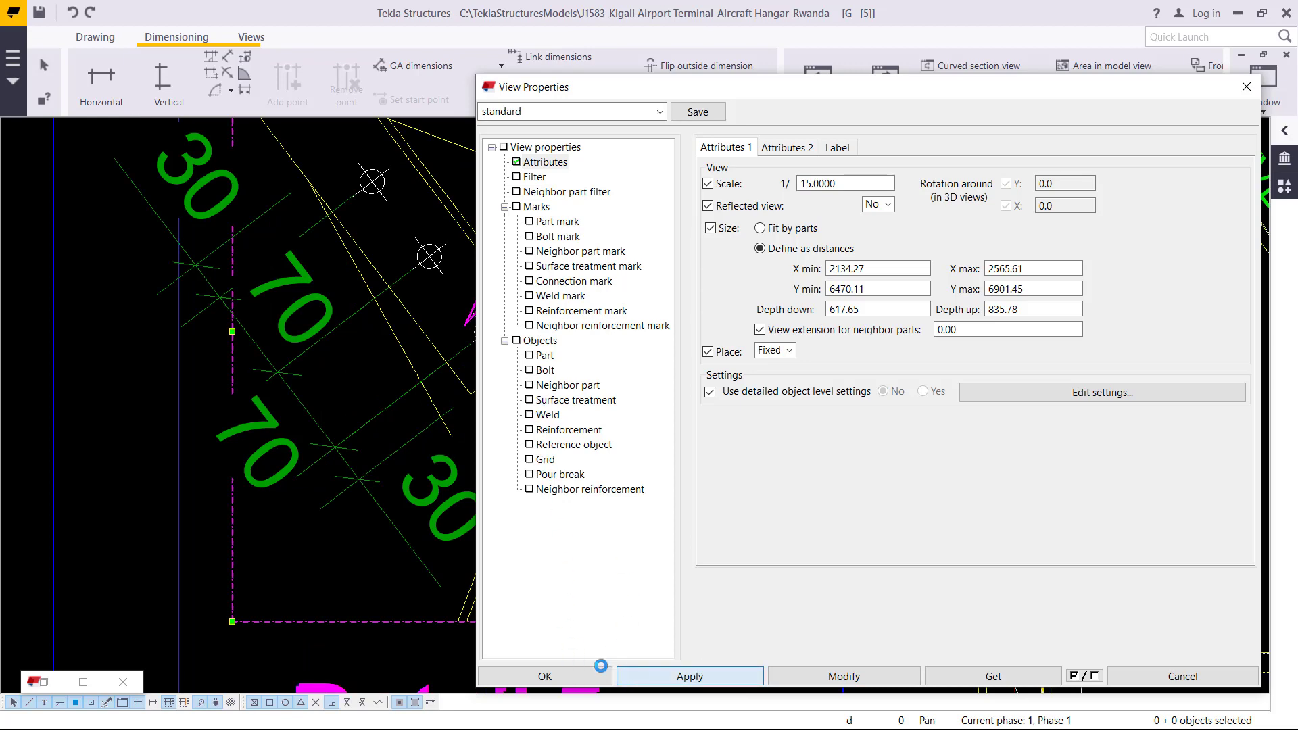
- Set the Detail 5 view scale to 1/15 and close the view properties
click(576, 676)
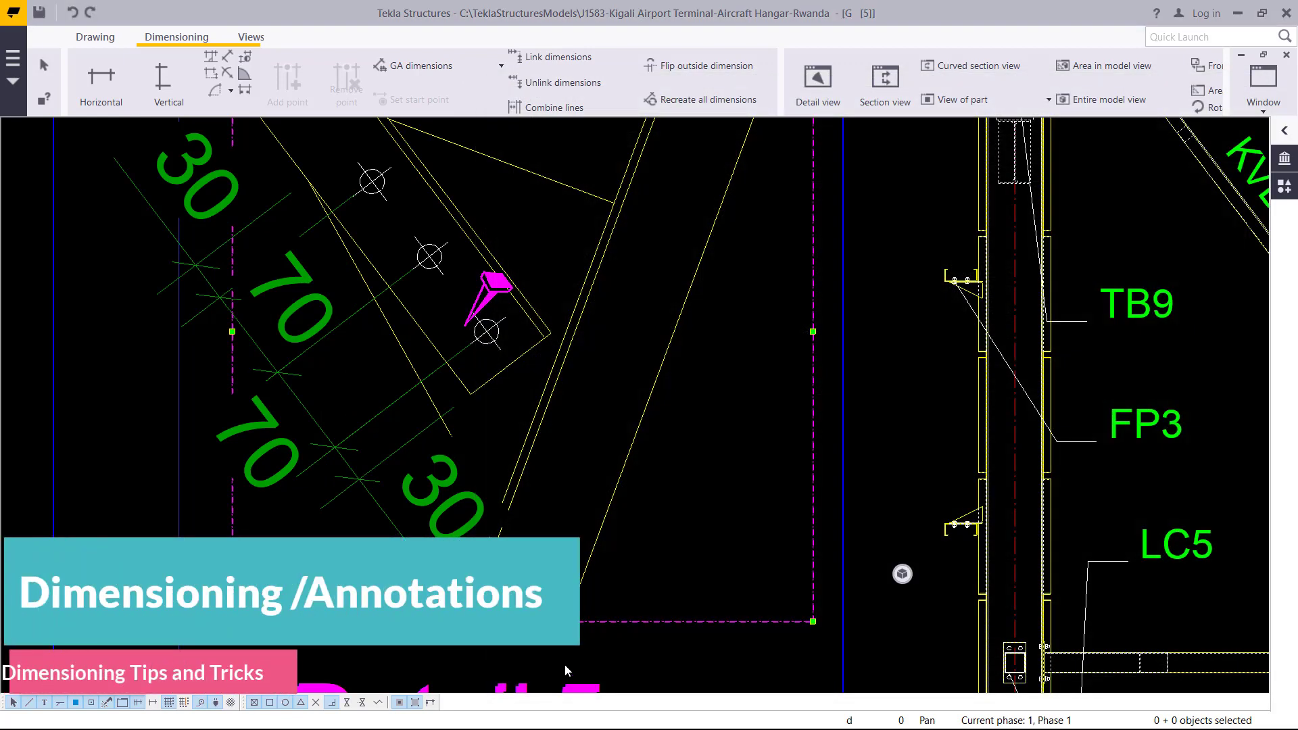
scroll(603, 487, down, 5)
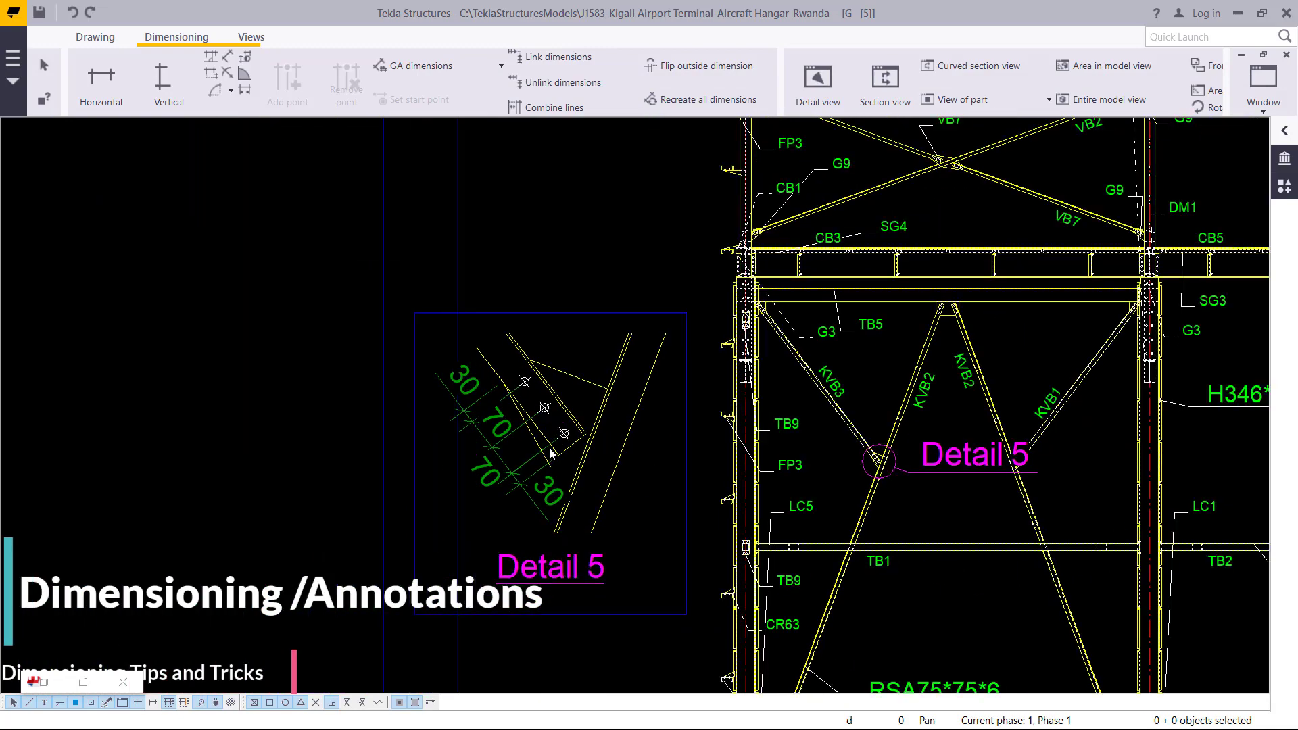
scroll(551, 452, up, 3)
scroll(553, 456, up, 3)
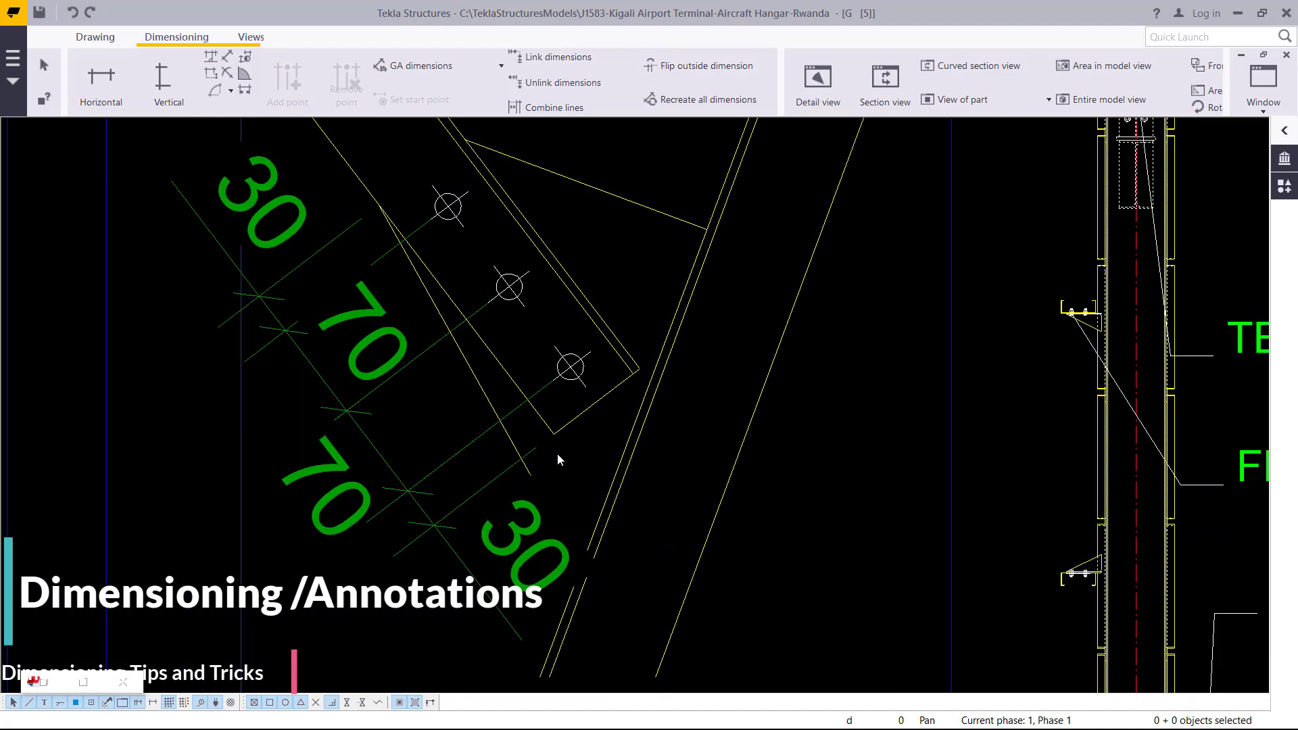
- Try to dimension the middle bolt's offset from the brace's end corner, measured along the brace's end edge in Detail 5
click(242, 92)
scroll(342, 166, down, 4)
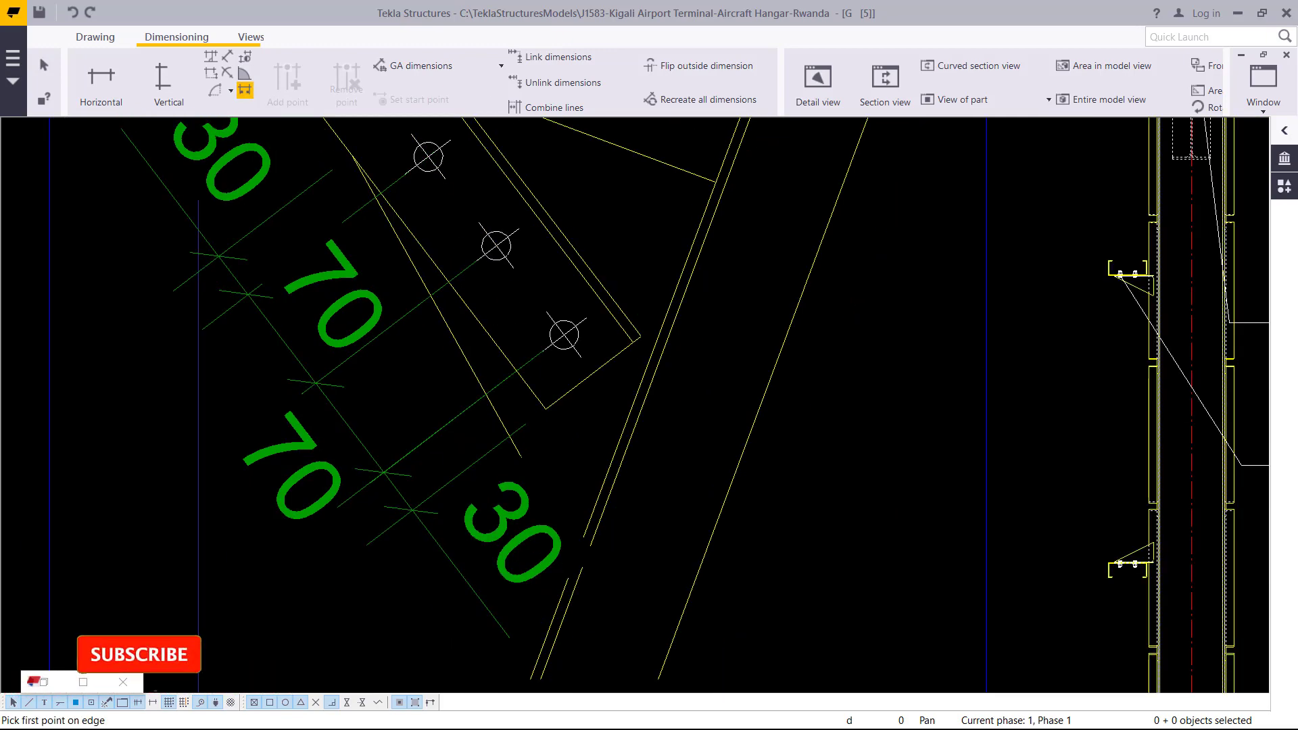
scroll(558, 346, up, 3)
scroll(557, 347, up, 4)
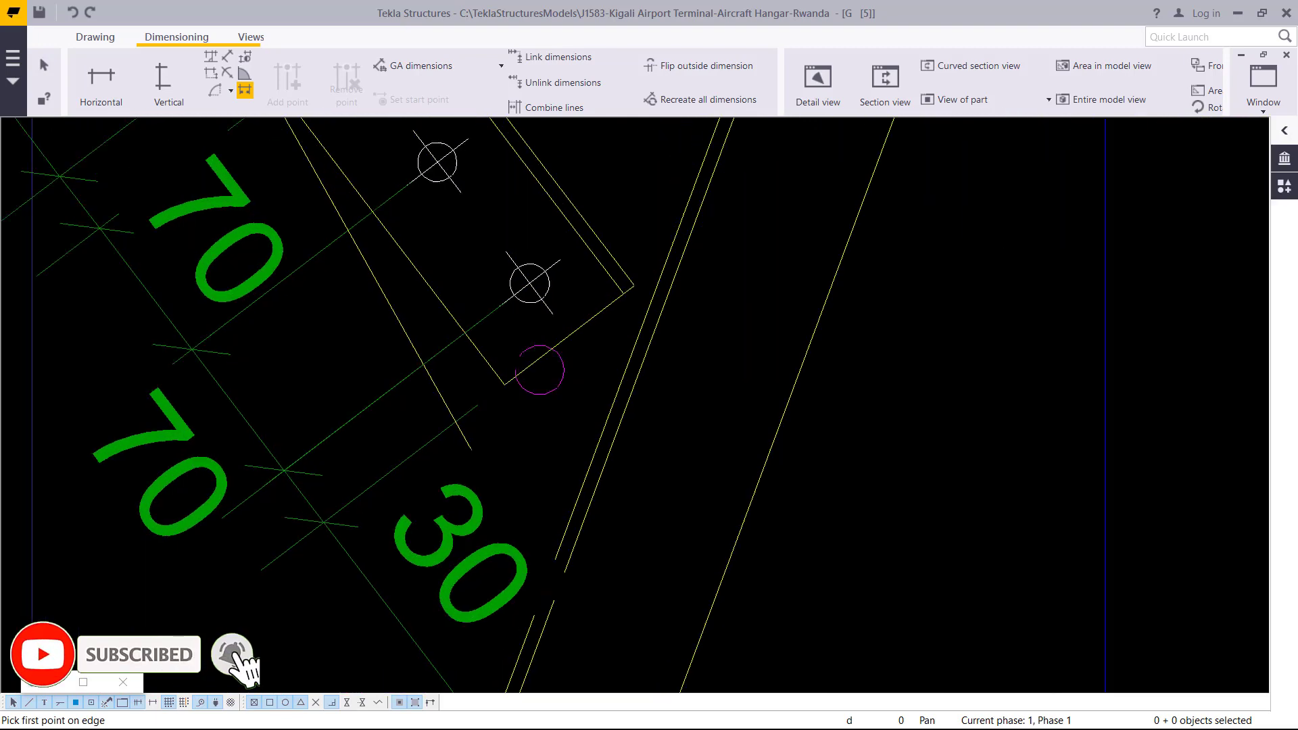
scroll(575, 365, down, 1)
scroll(562, 370, down, 4)
scroll(562, 370, up, 4)
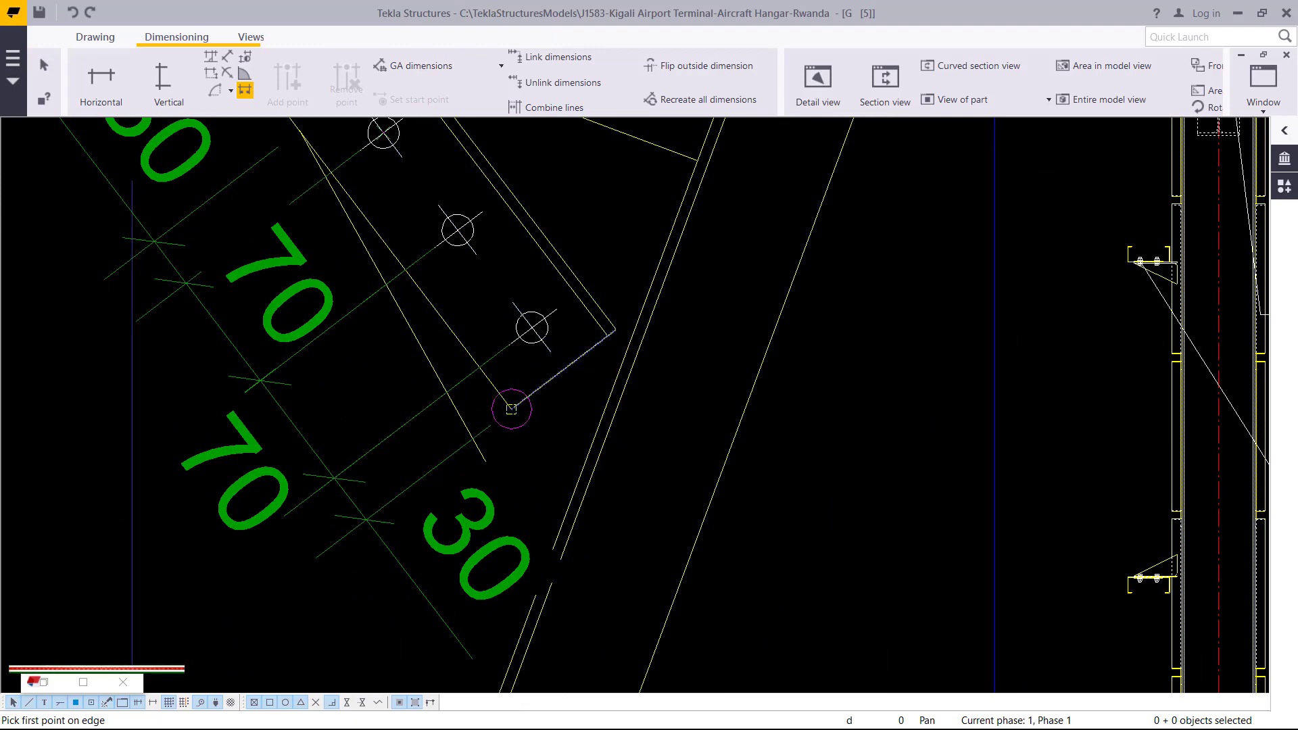
click(616, 329)
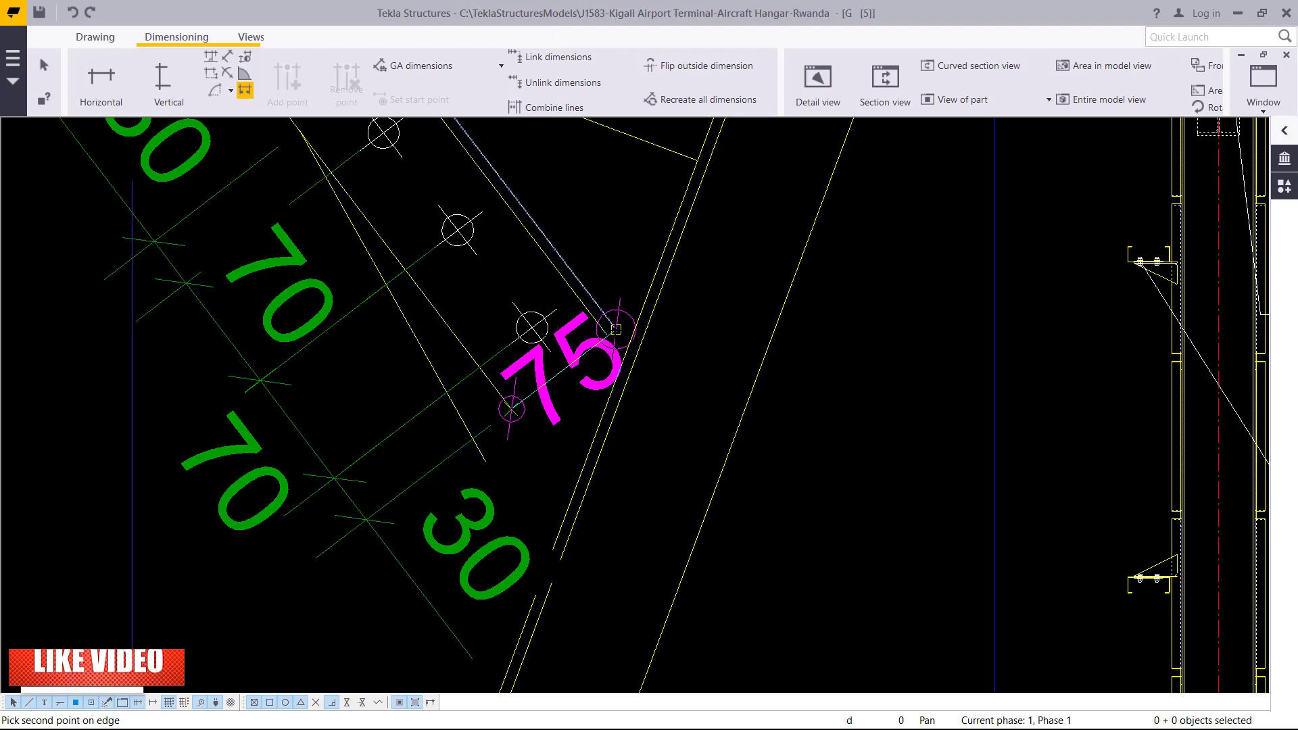
click(616, 329)
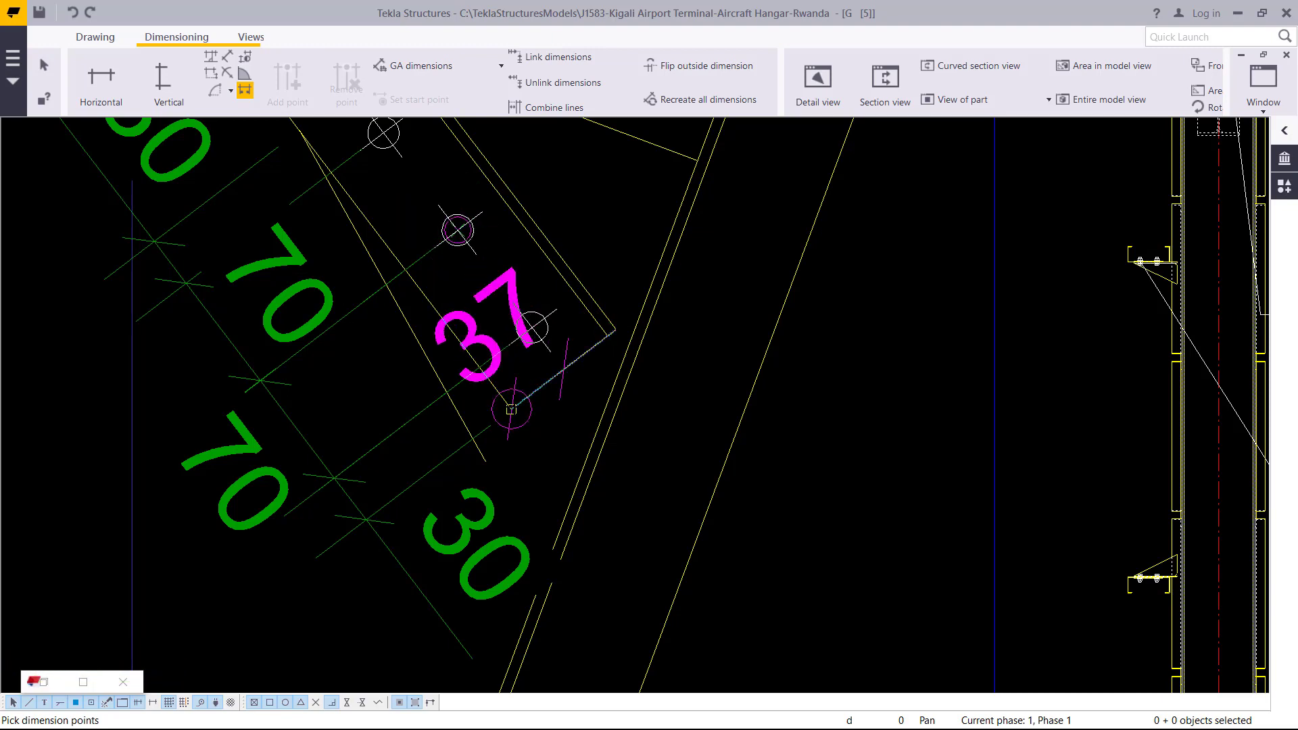
click(511, 409)
right_click(564, 220)
click(574, 227)
- Move the new end-edge dimension clear of the brace connection and remove it
click(418, 365)
drag(417, 365, 571, 500)
right_click(701, 343)
click(722, 356)
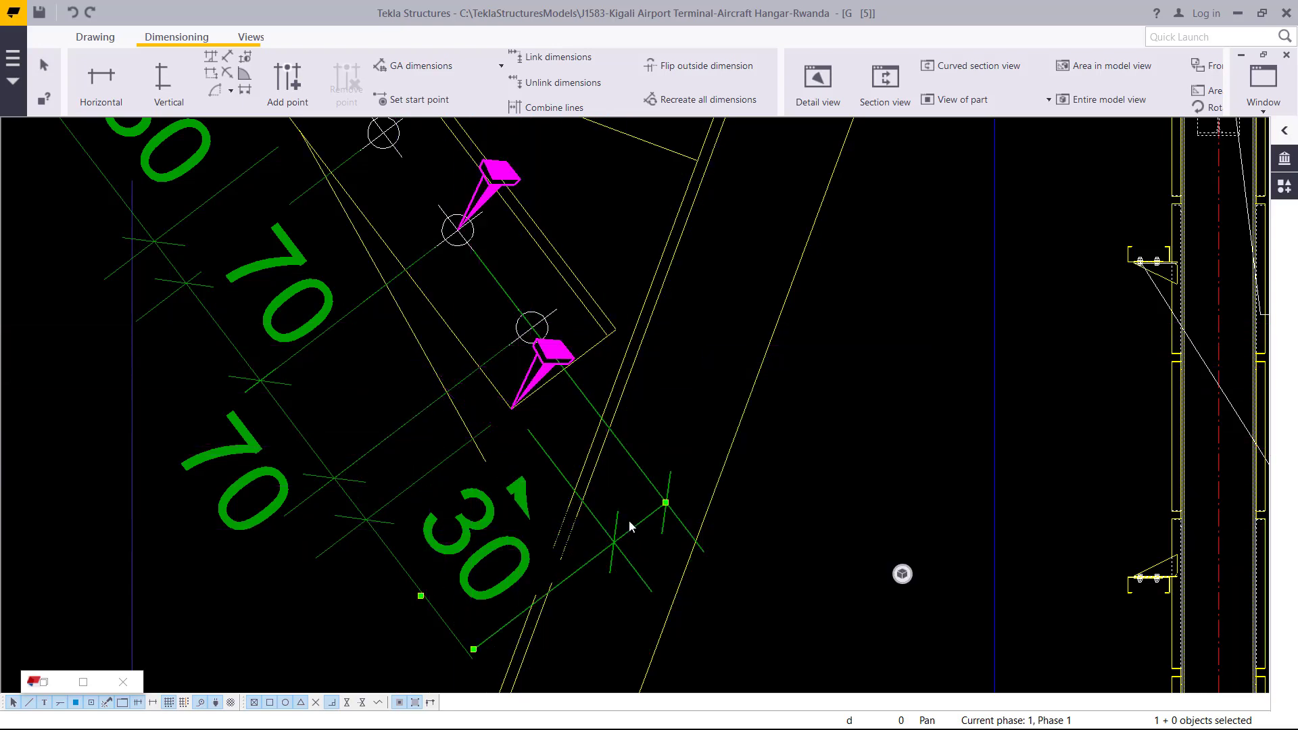
key(Escape)
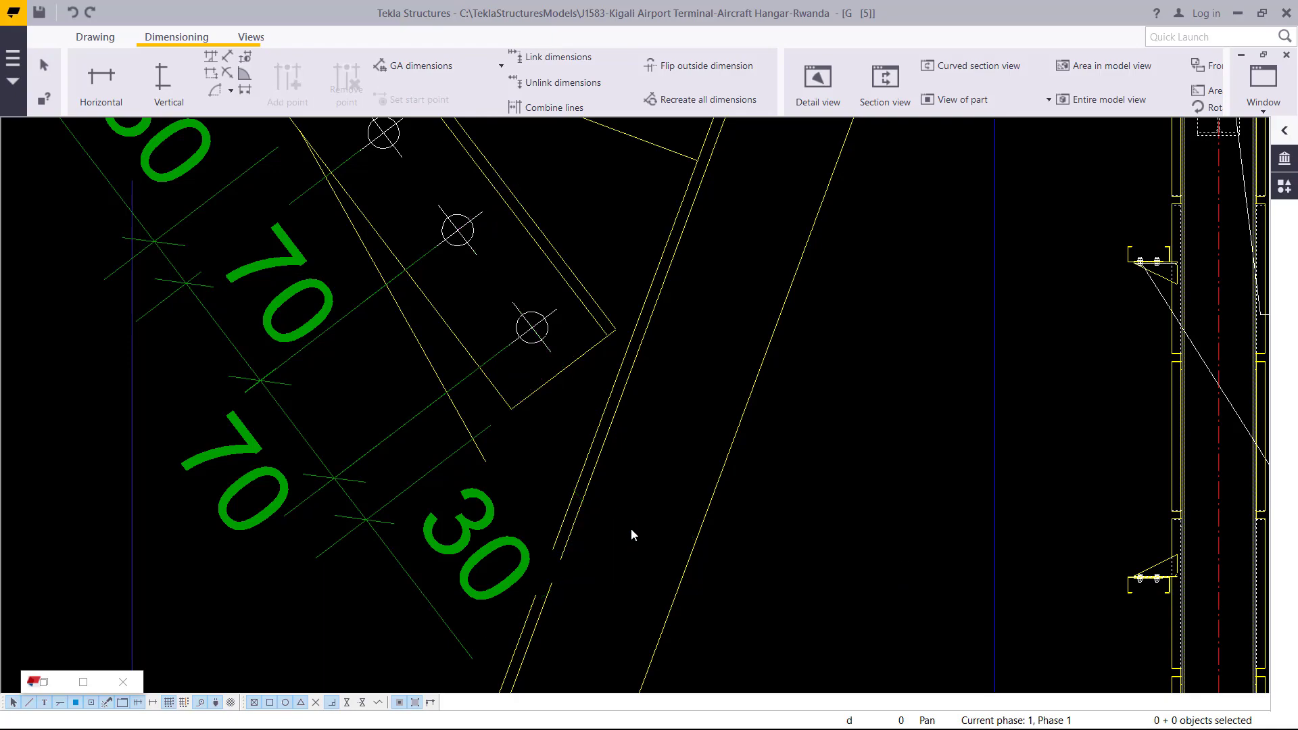
- Try to add a vertical dimension along the outer flange of the channel purlin bolted to the column bracket
scroll(588, 519, down, 4)
scroll(740, 387, up, 8)
scroll(736, 380, up, 8)
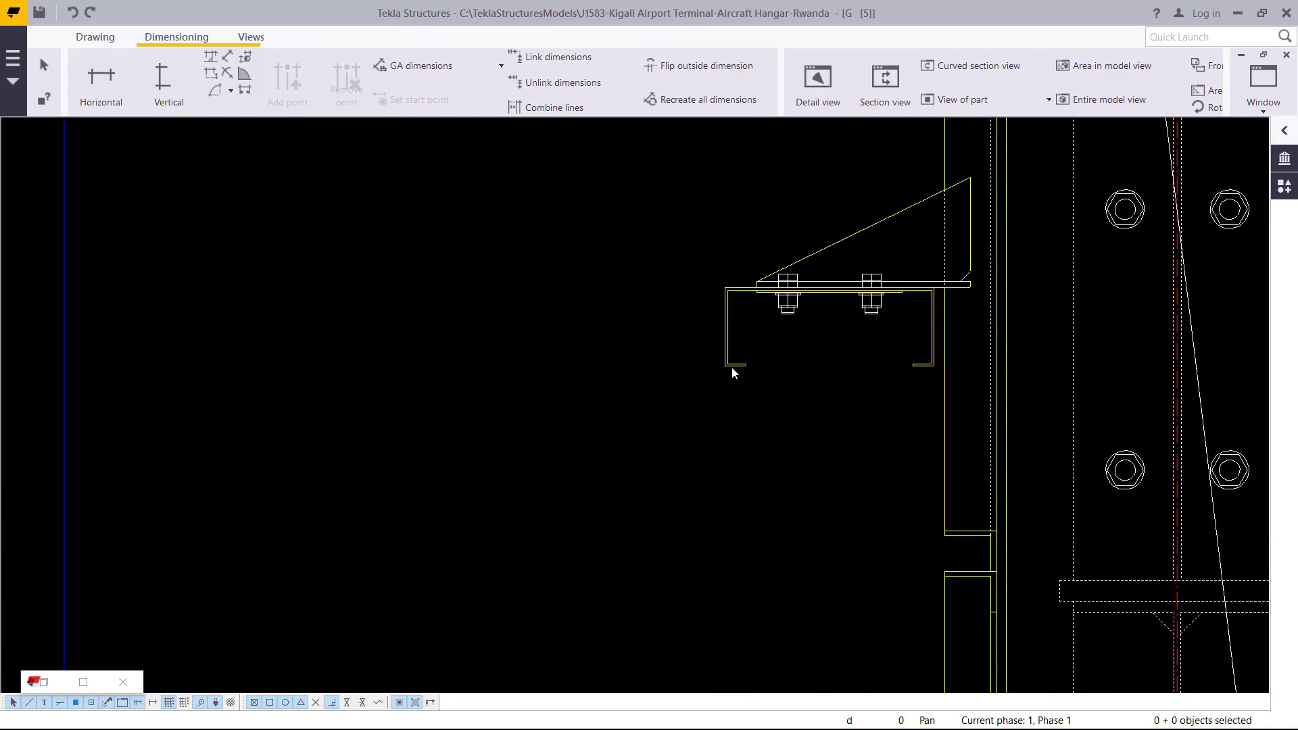
scroll(739, 295, up, 2)
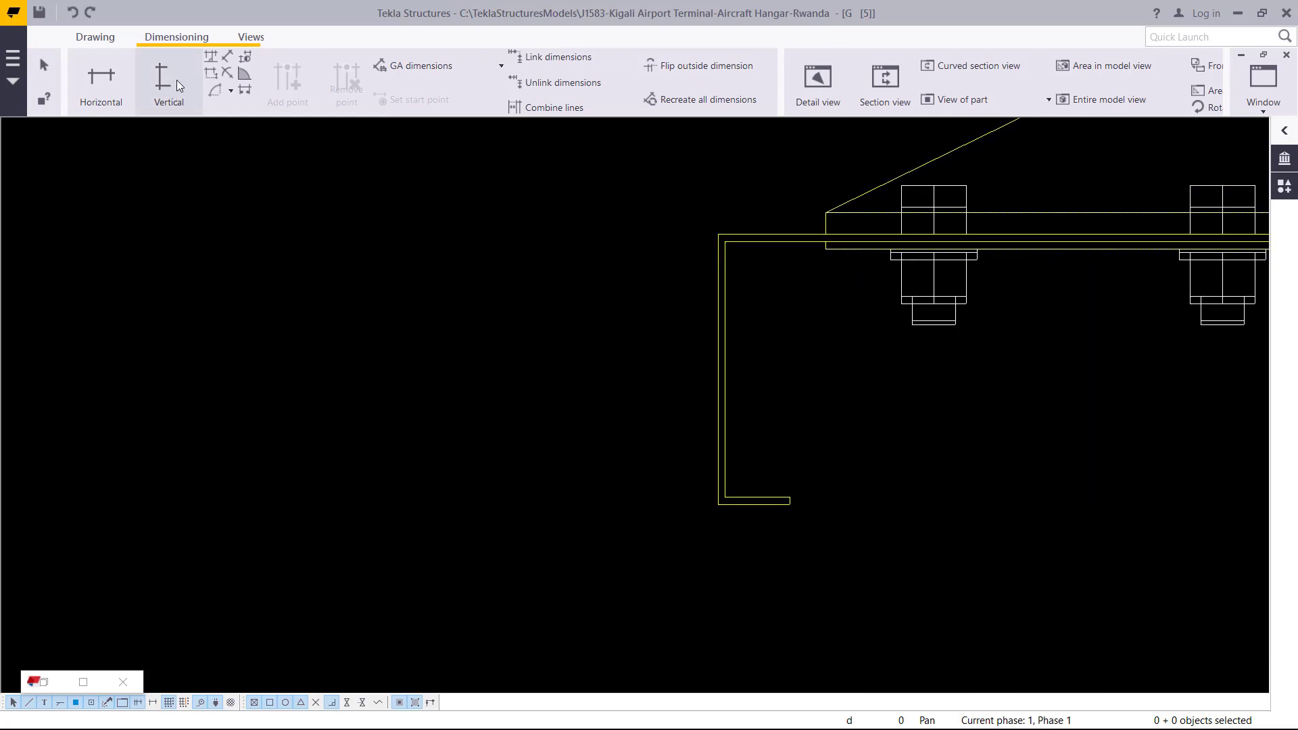
drag(227, 249, 337, 498)
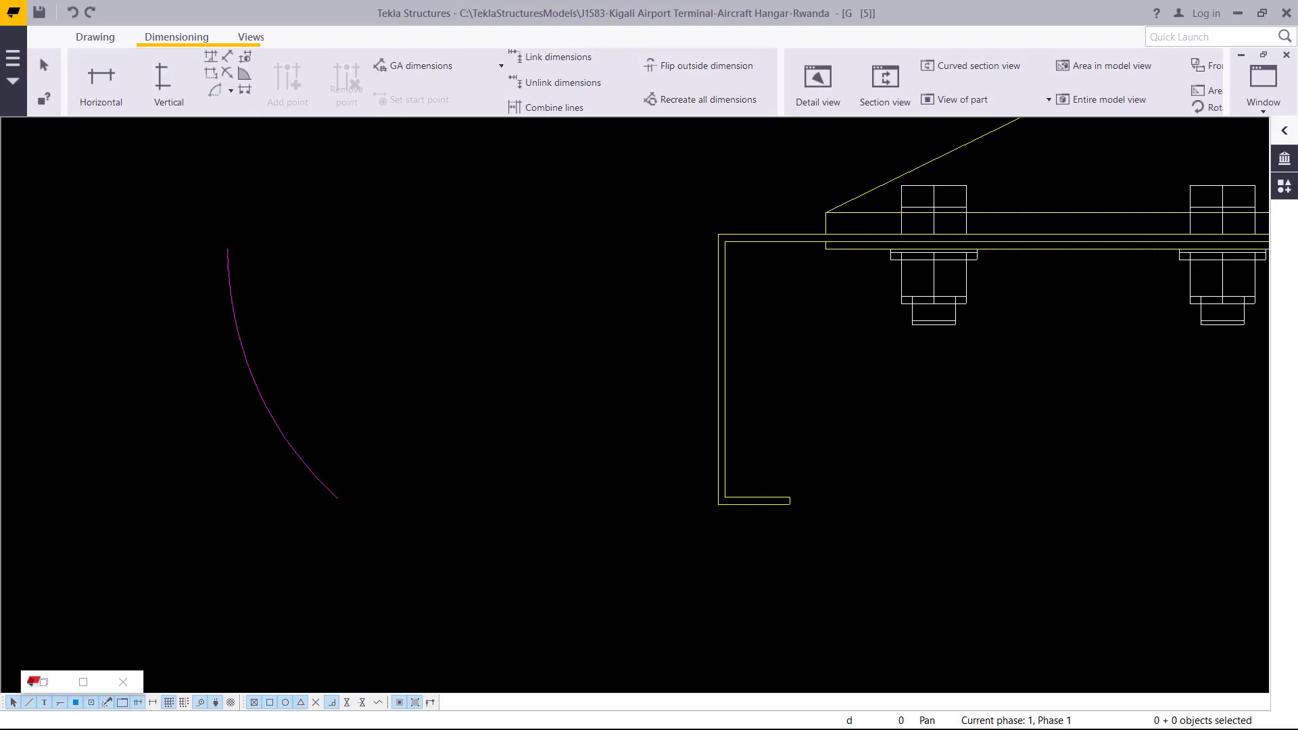
click(165, 90)
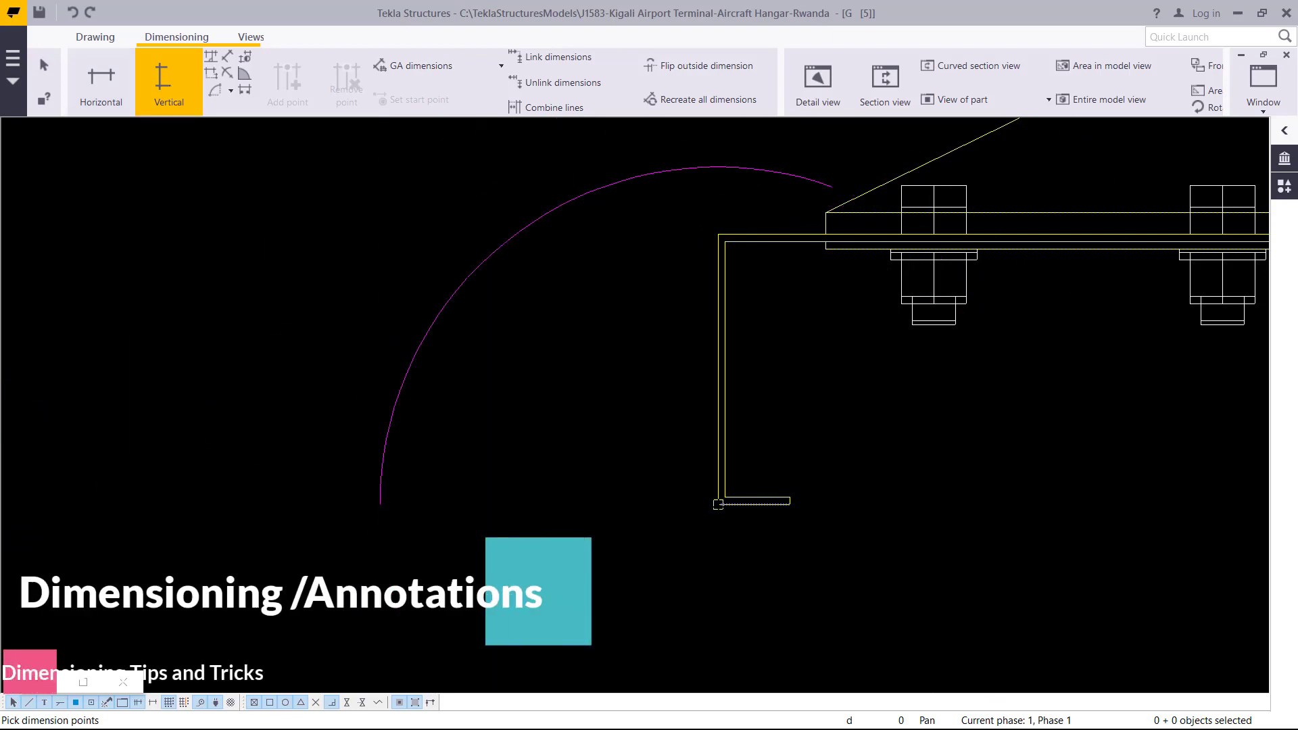
click(718, 504)
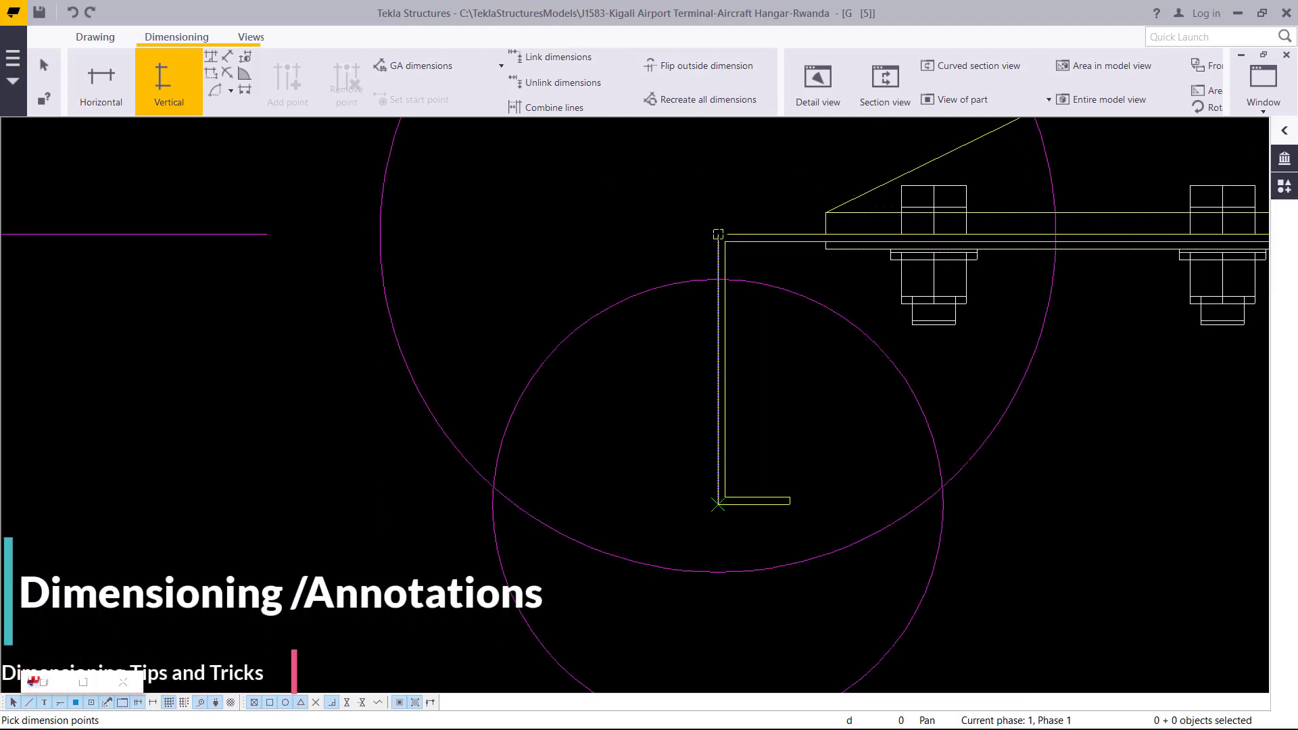
scroll(718, 484, down, 2)
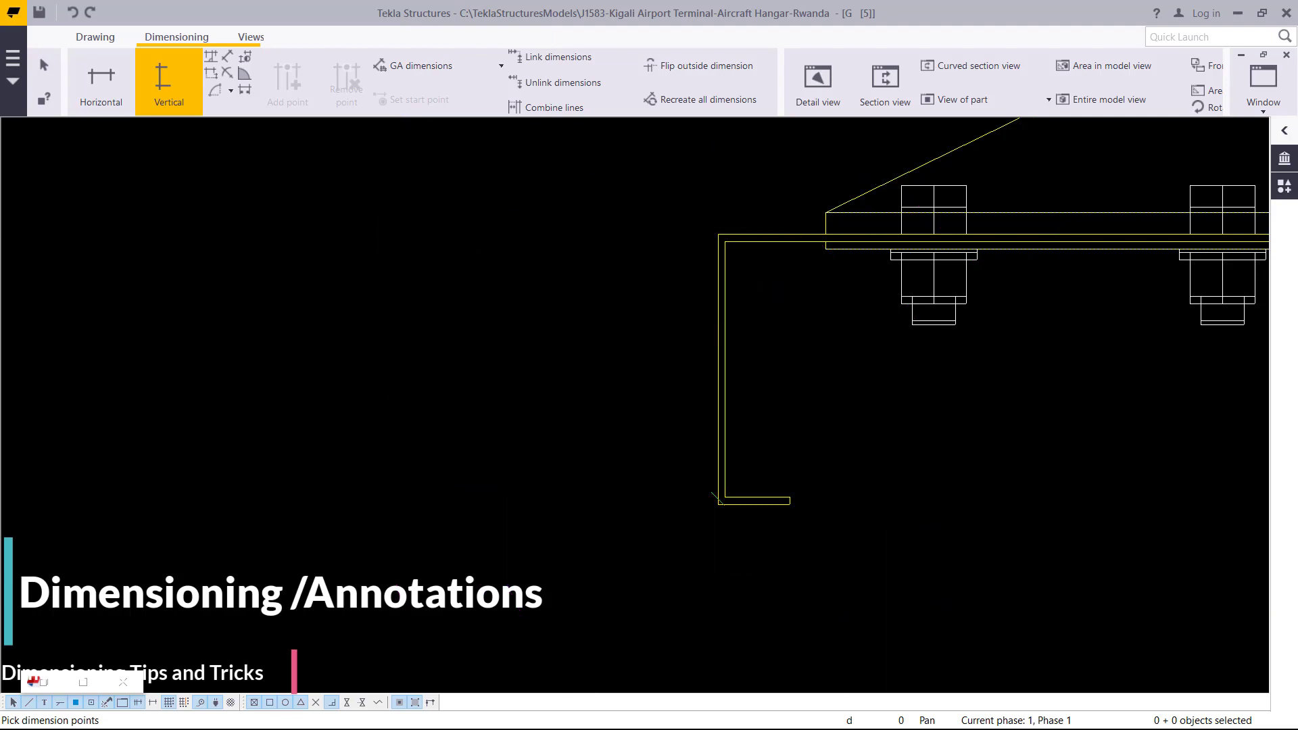
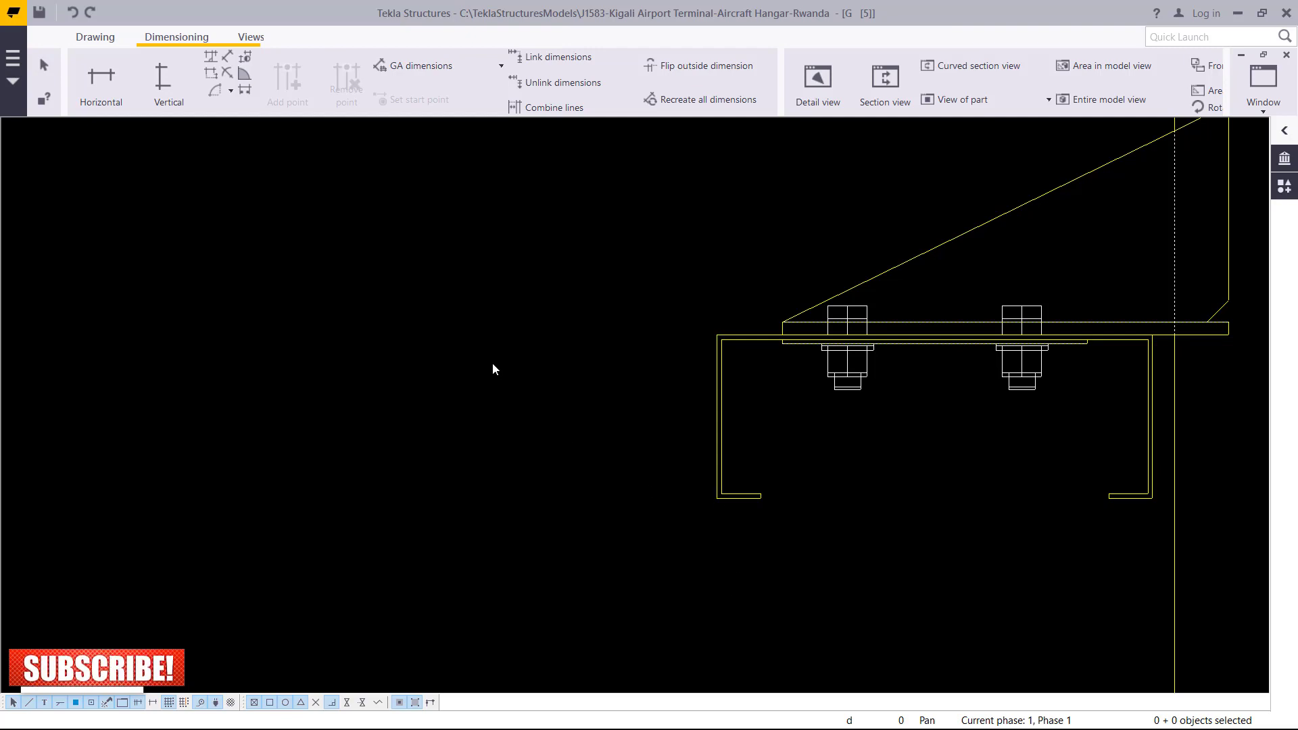
- Add a vertical dimension from the lower to the upper corner of the channel purlin's outer flange
click(168, 82)
scroll(754, 525, up, 2)
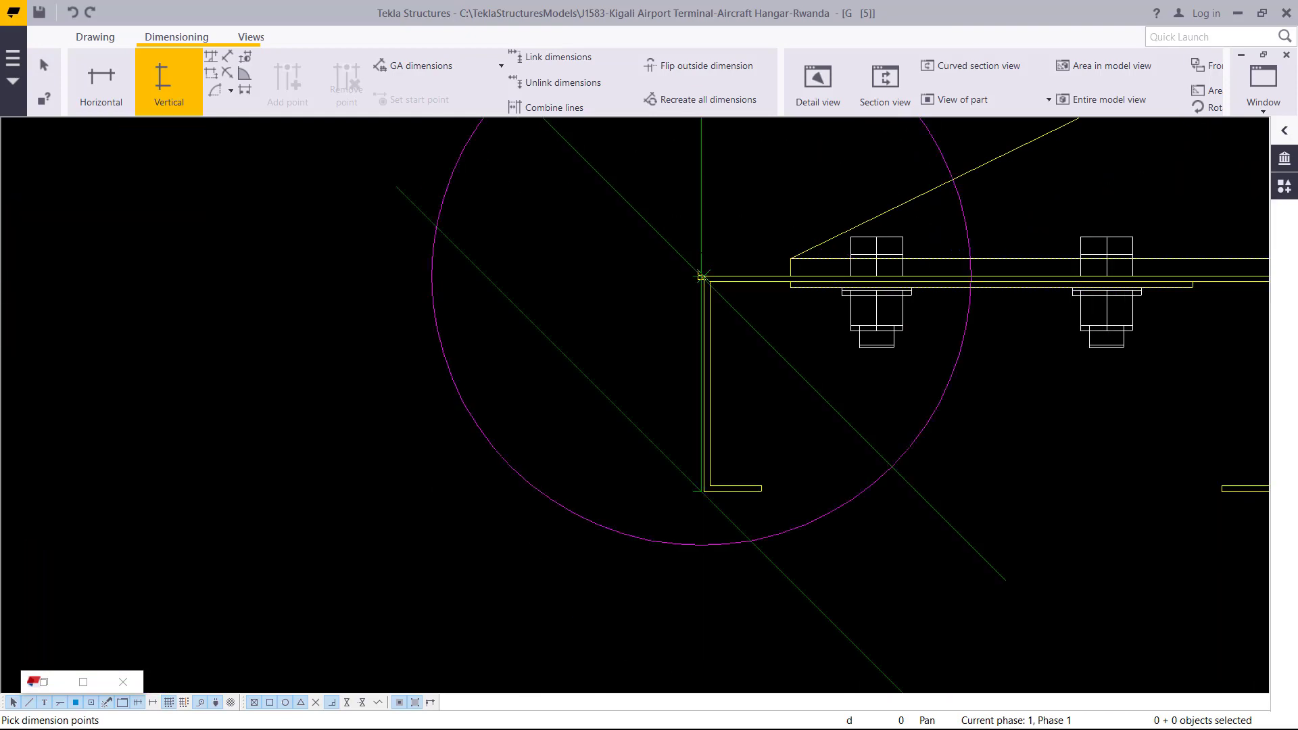
right_click(701, 272)
key(Escape)
scroll(753, 527, down, 6)
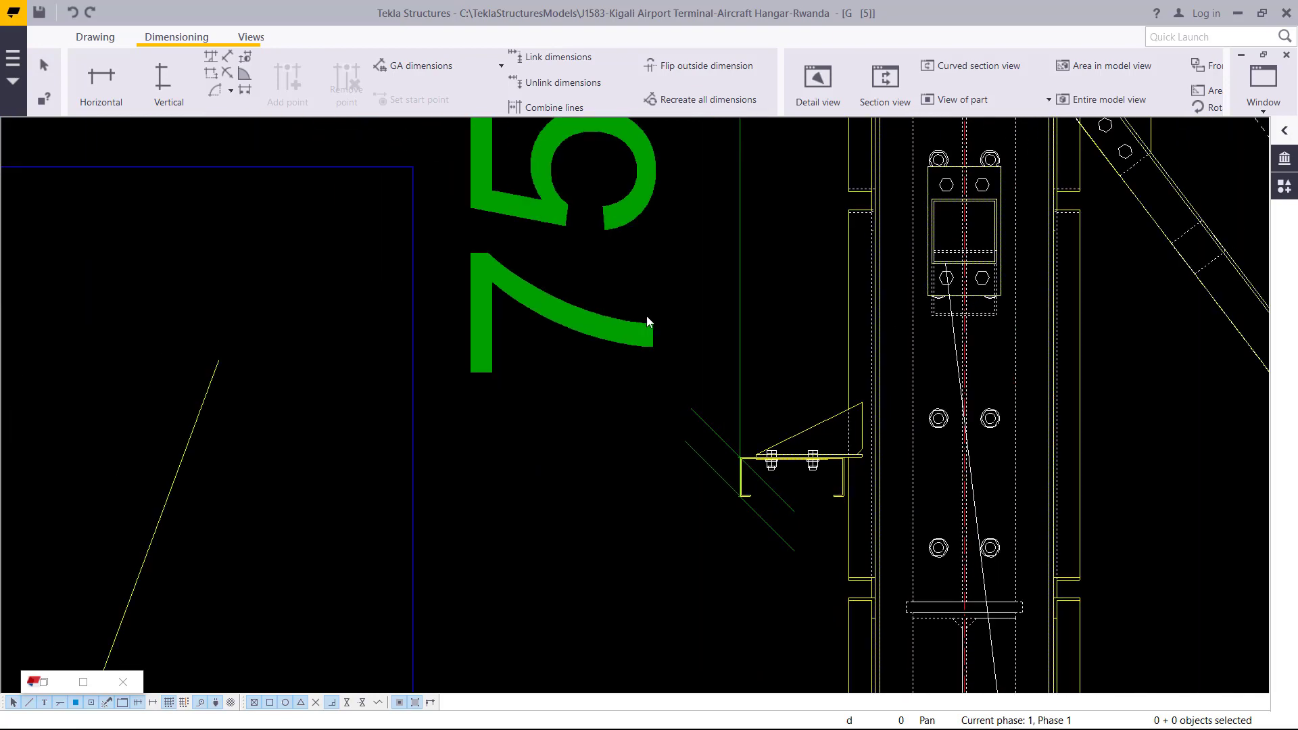
- Move the purlin flange's vertical dimension away from the bracket, then delete it
click(742, 345)
drag(742, 345, 485, 344)
click(607, 415)
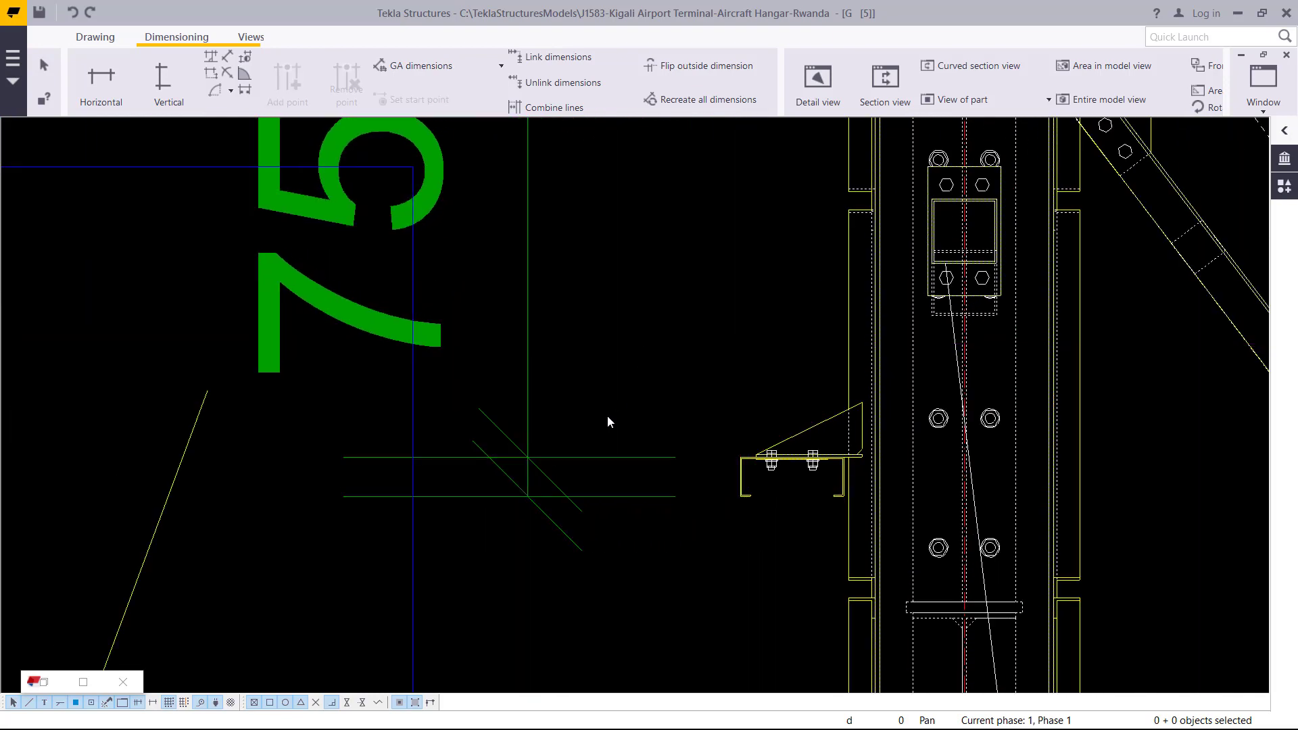
click(545, 458)
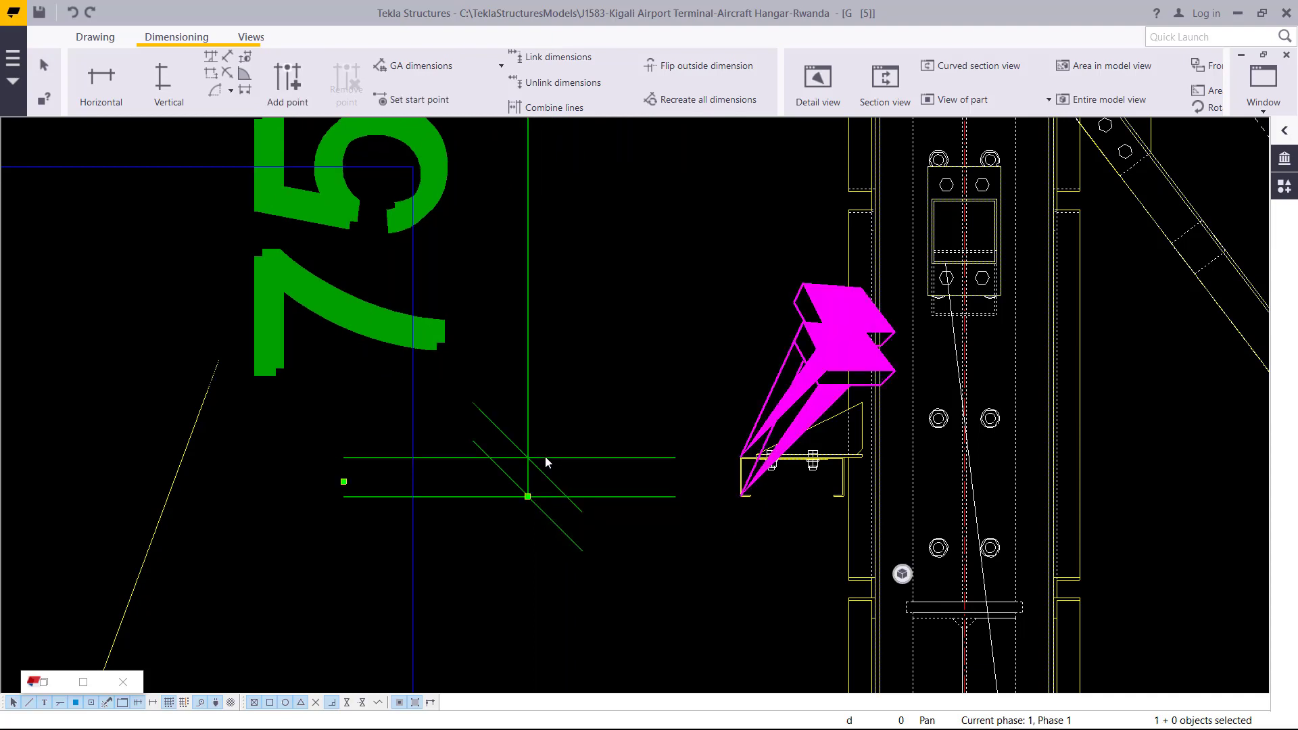
key(Delete)
- Add a vertical dimension between the upper and lower corners of the bracket-mounted channel purlin's outer flange
scroll(773, 489, up, 4)
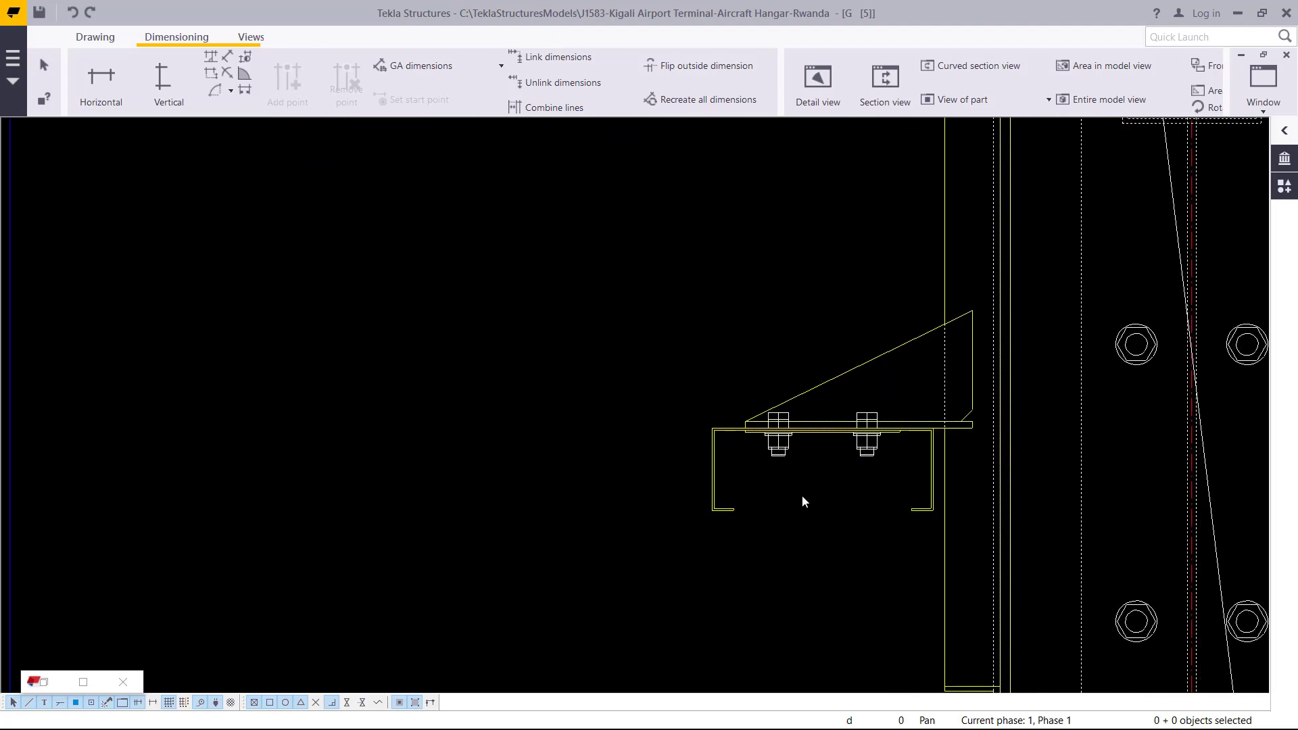
scroll(794, 499, up, 3)
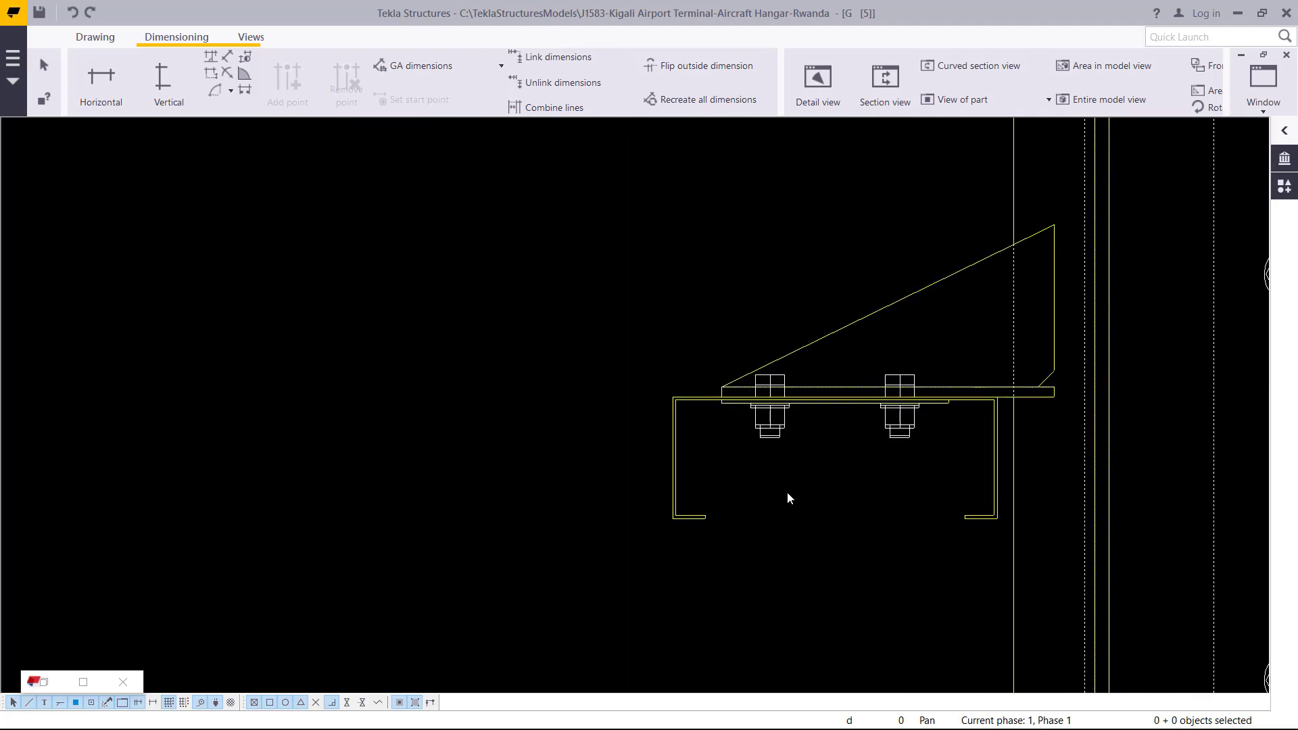
click(167, 80)
scroll(629, 419, up, 1)
scroll(641, 409, up, 1)
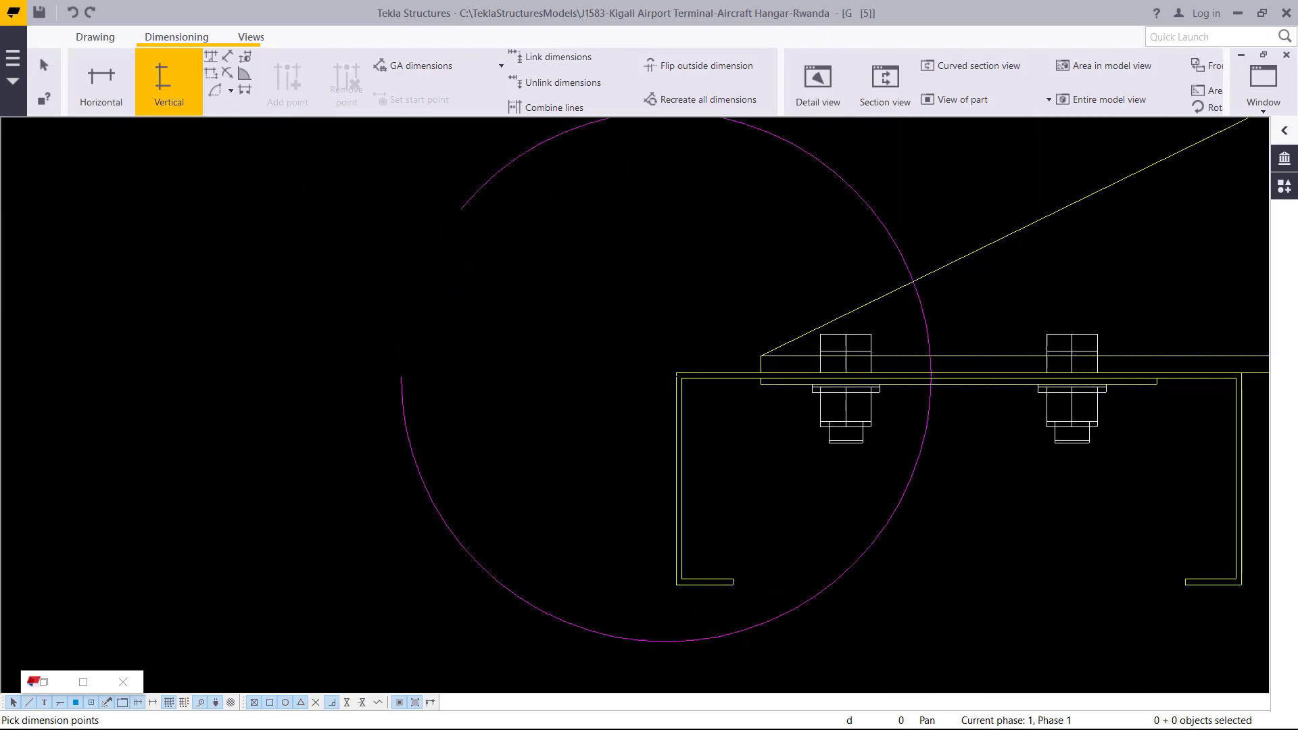
click(676, 372)
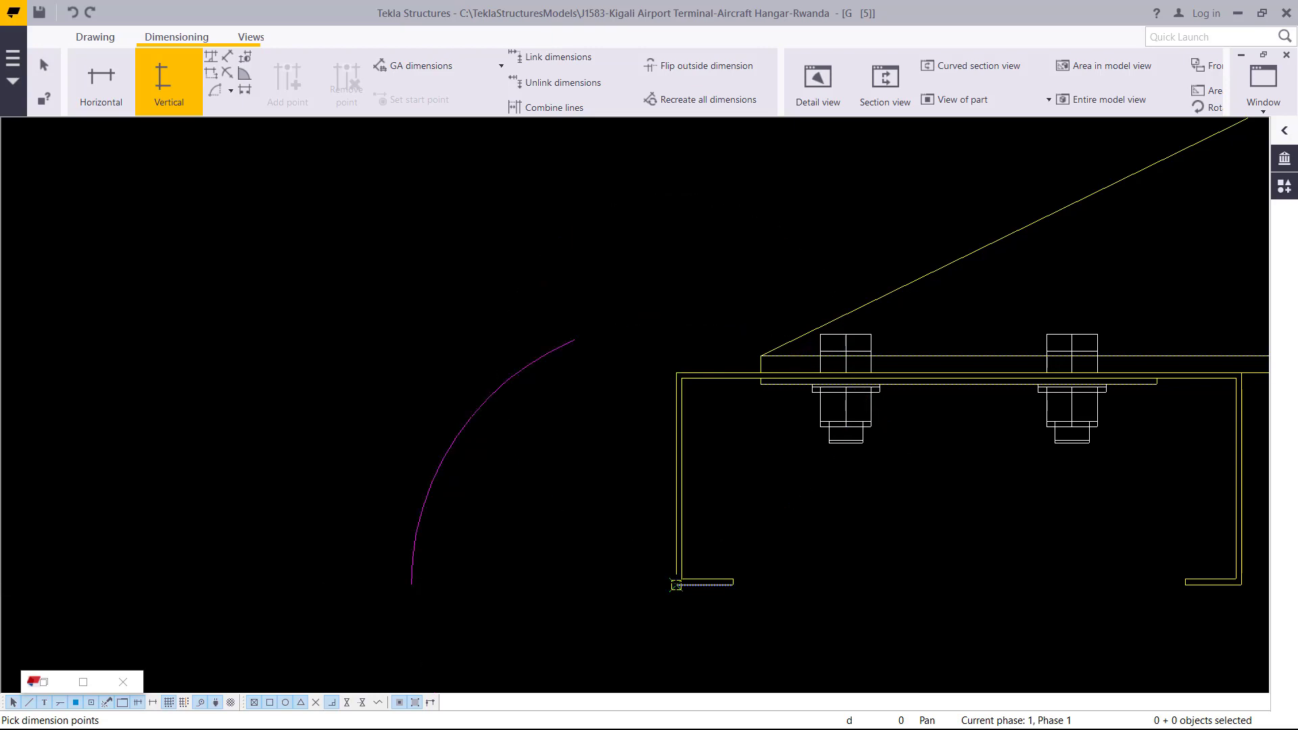
click(530, 295)
scroll(568, 325, down, 4)
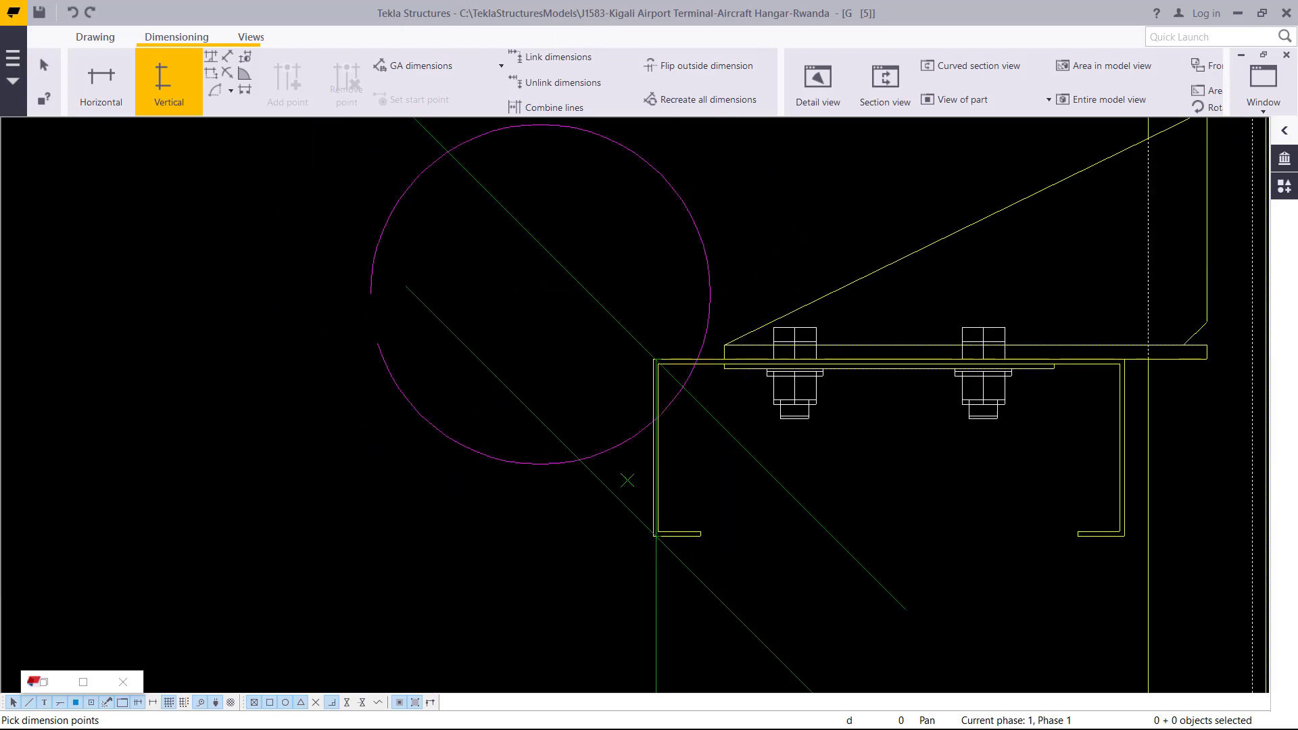
key(Escape)
scroll(576, 332, down, 2)
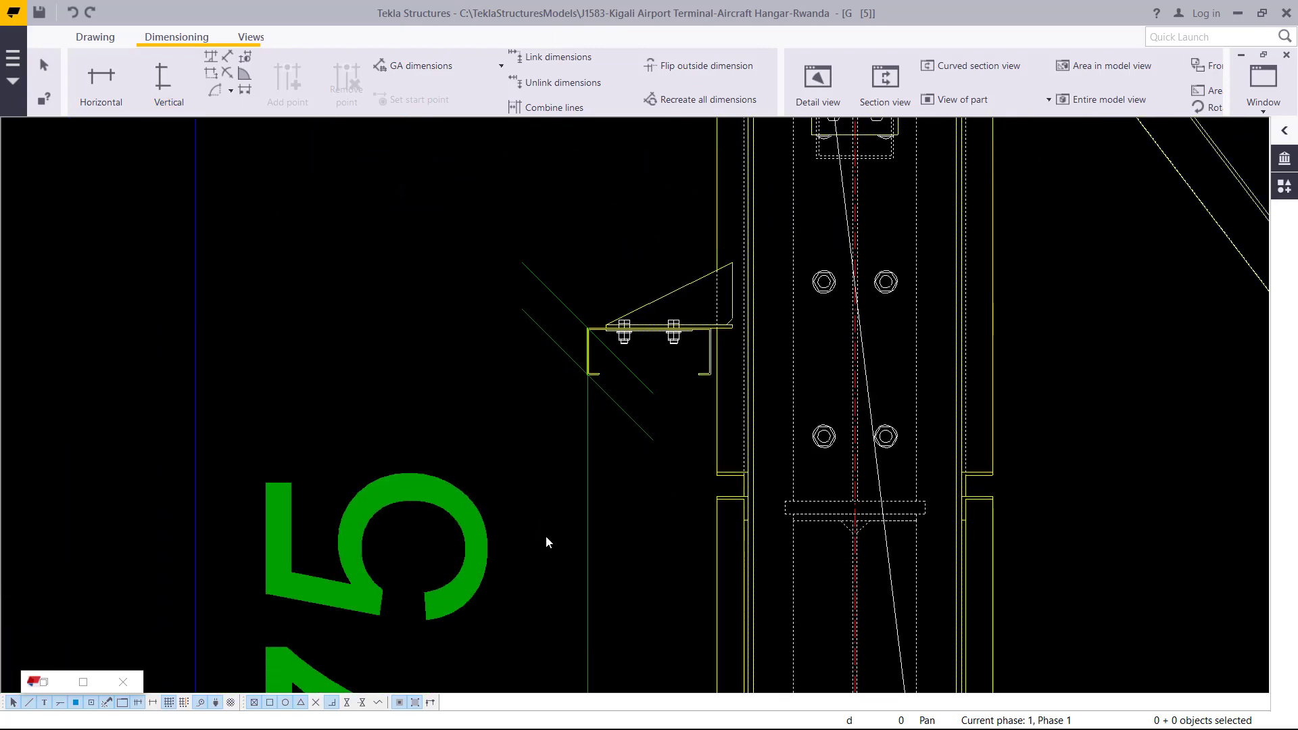
scroll(541, 433, down, 2)
- Move the purlin flange's vertical dimension away from the bracket and flip its outside text to the opposite side
click(570, 484)
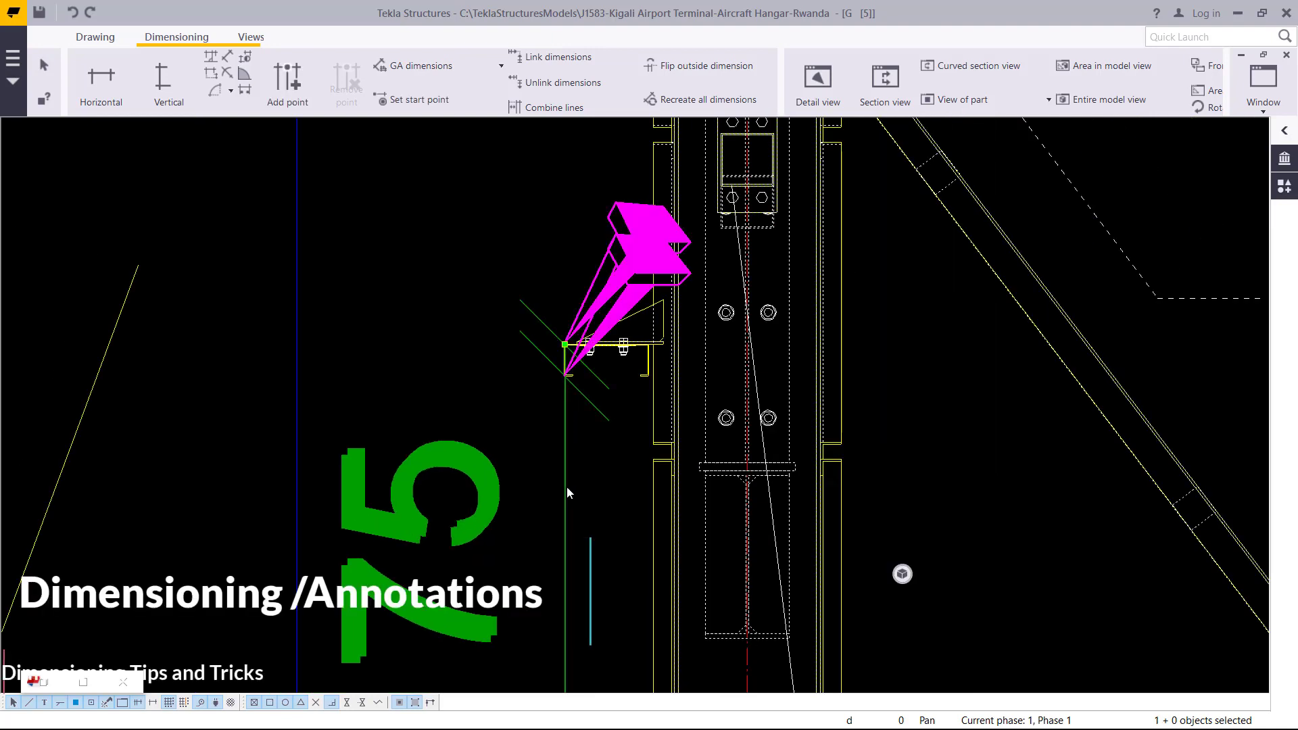
mouse_move(566, 487)
middle_down()
mouse_move(449, 470)
mouse_move(493, 427)
middle_up()
scroll(376, 472, up, 2)
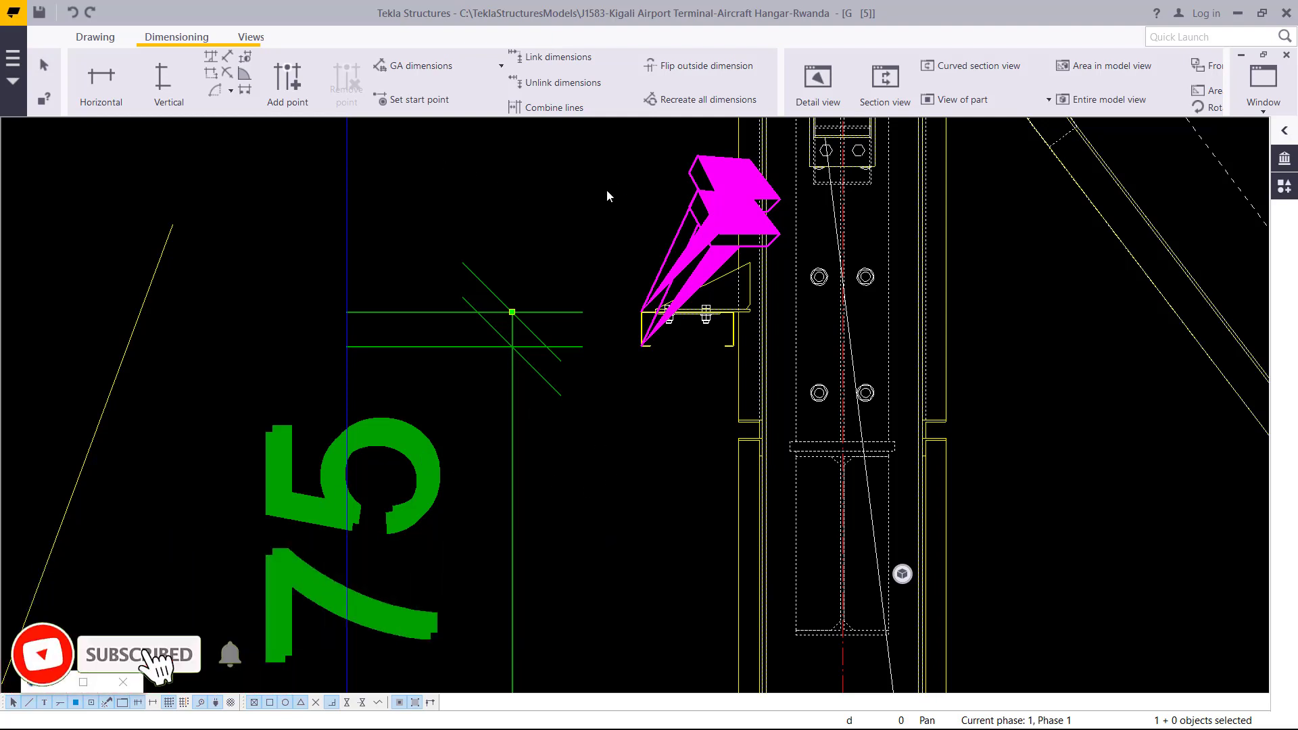
click(711, 70)
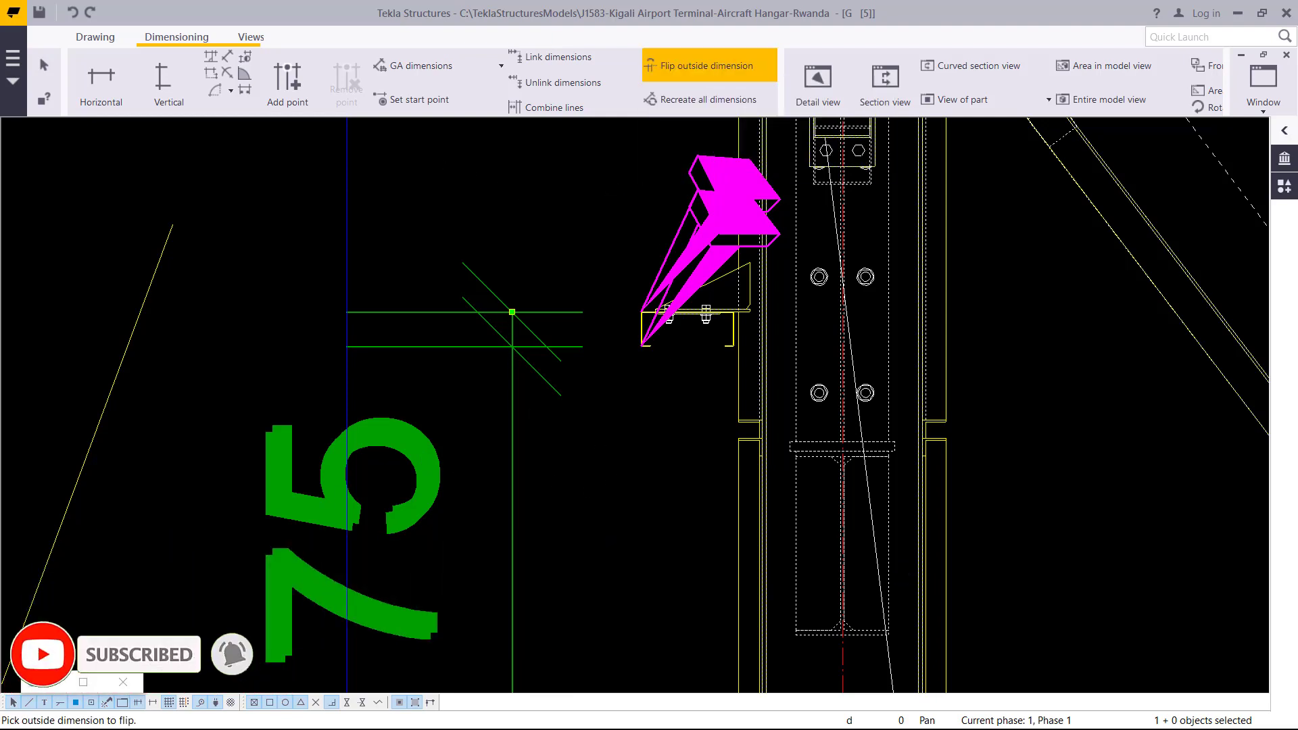
click(426, 457)
scroll(451, 527, down, 2)
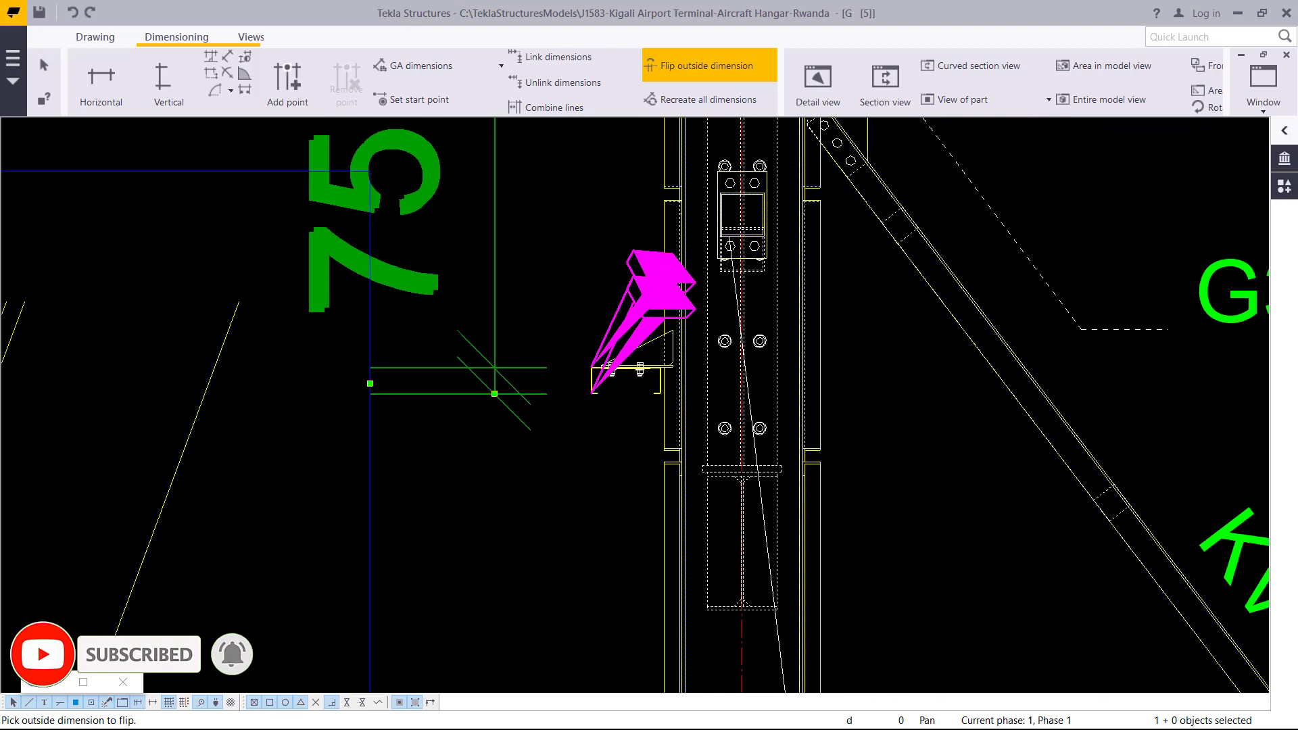
right_click(518, 201)
click(553, 211)
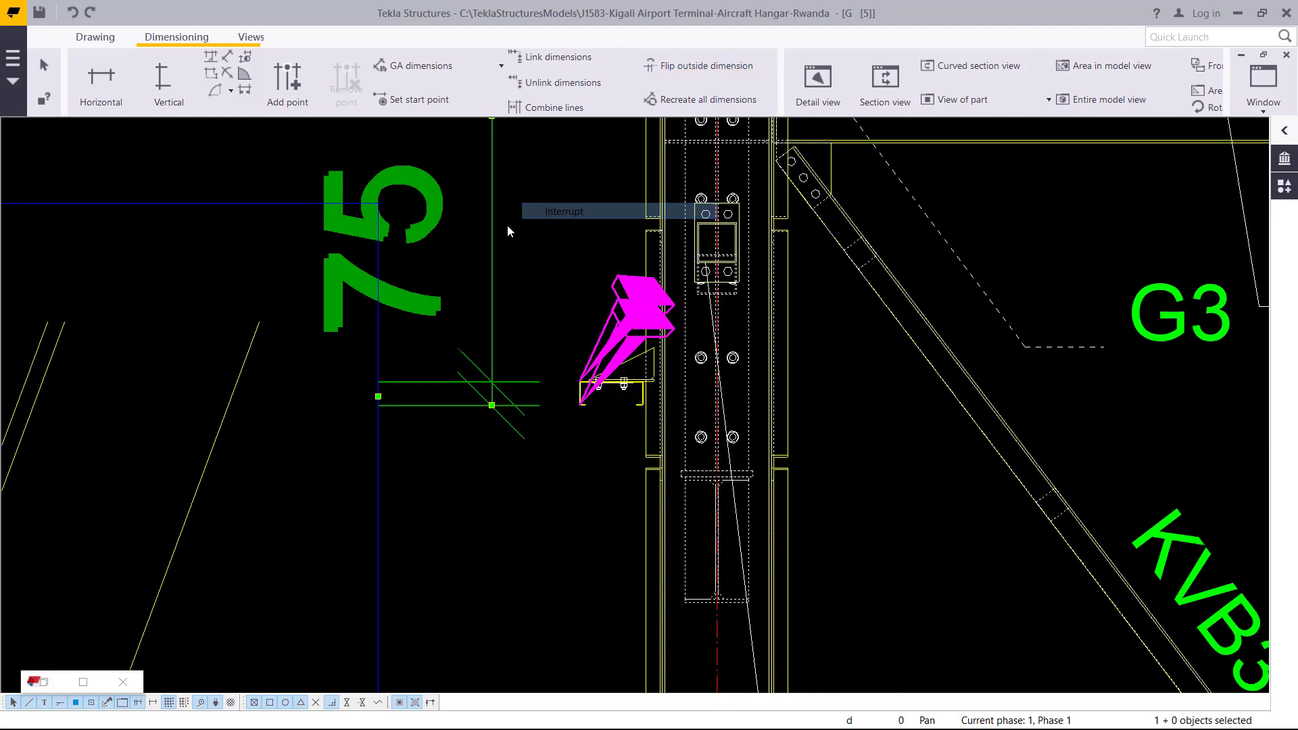
key(Escape)
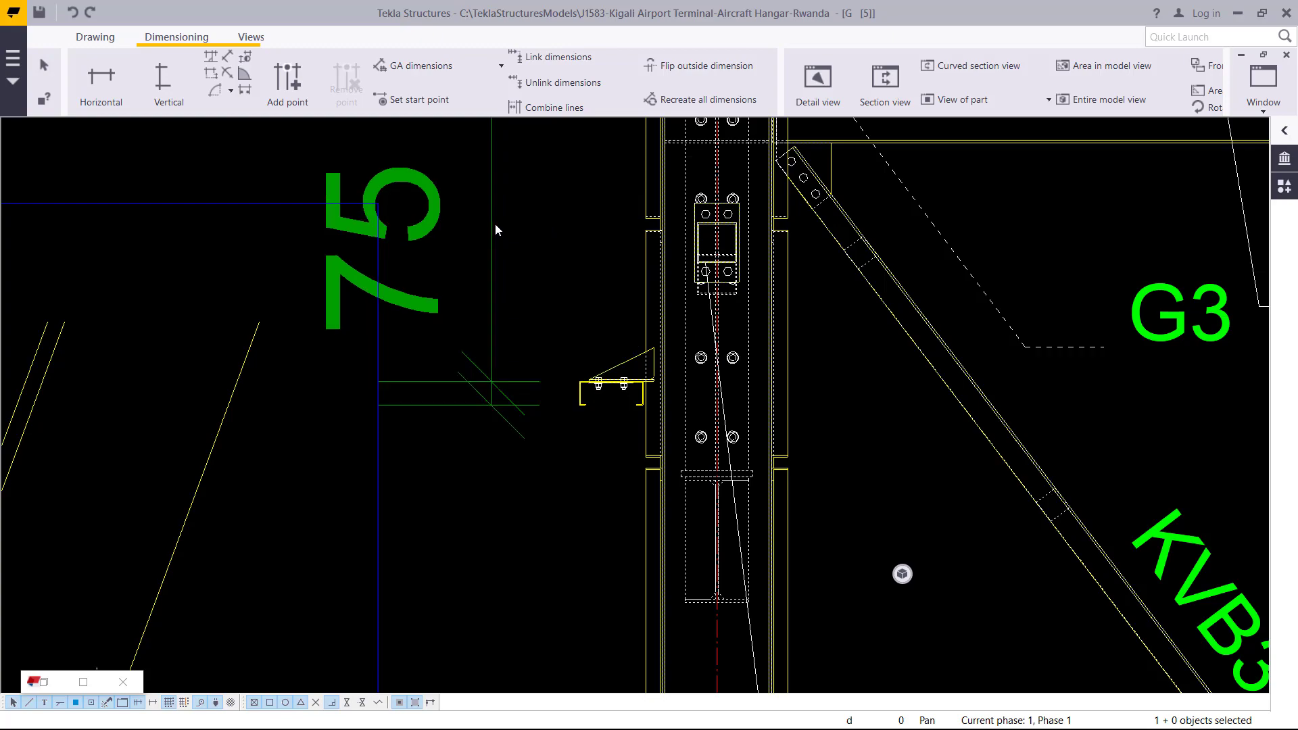
- Examine the bolt spacing and edge dimensions on the brace connection in Detail 3
scroll(522, 331, down, 3)
scroll(524, 312, down, 5)
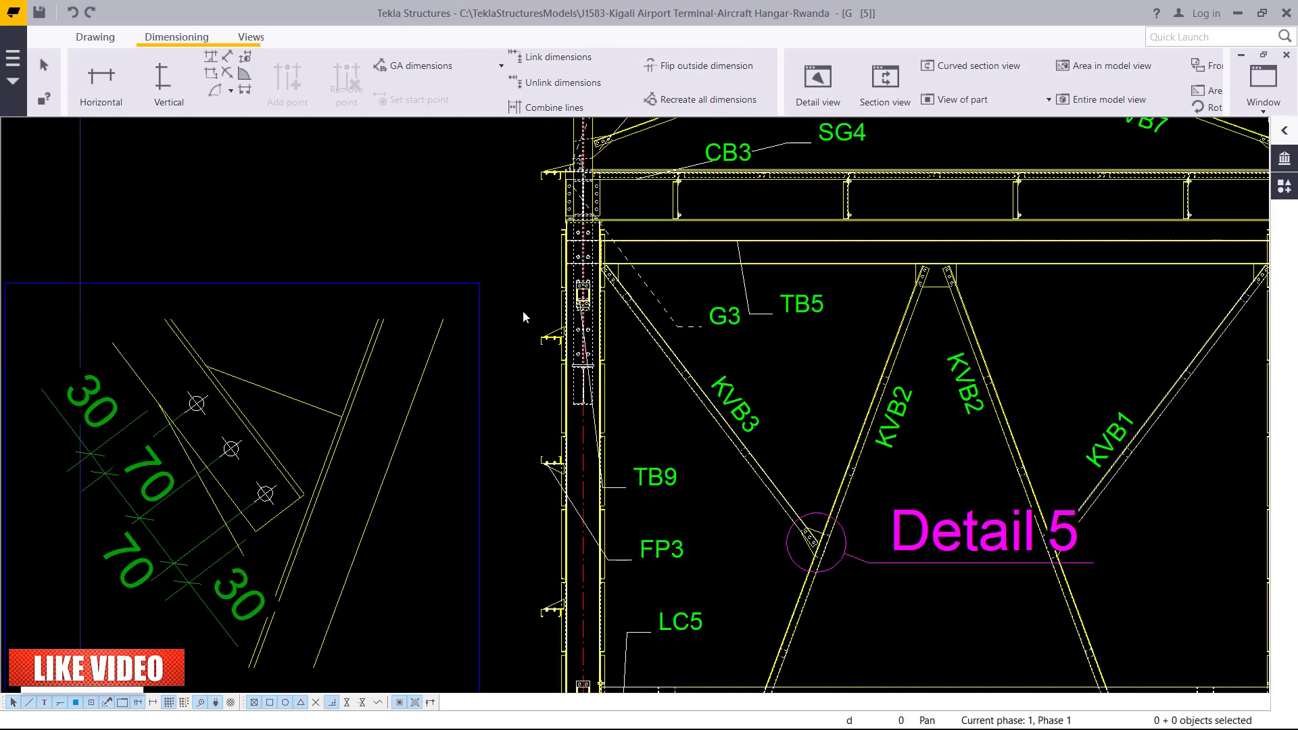
middle_drag(624, 376, 606, 231)
scroll(662, 479, down, 2)
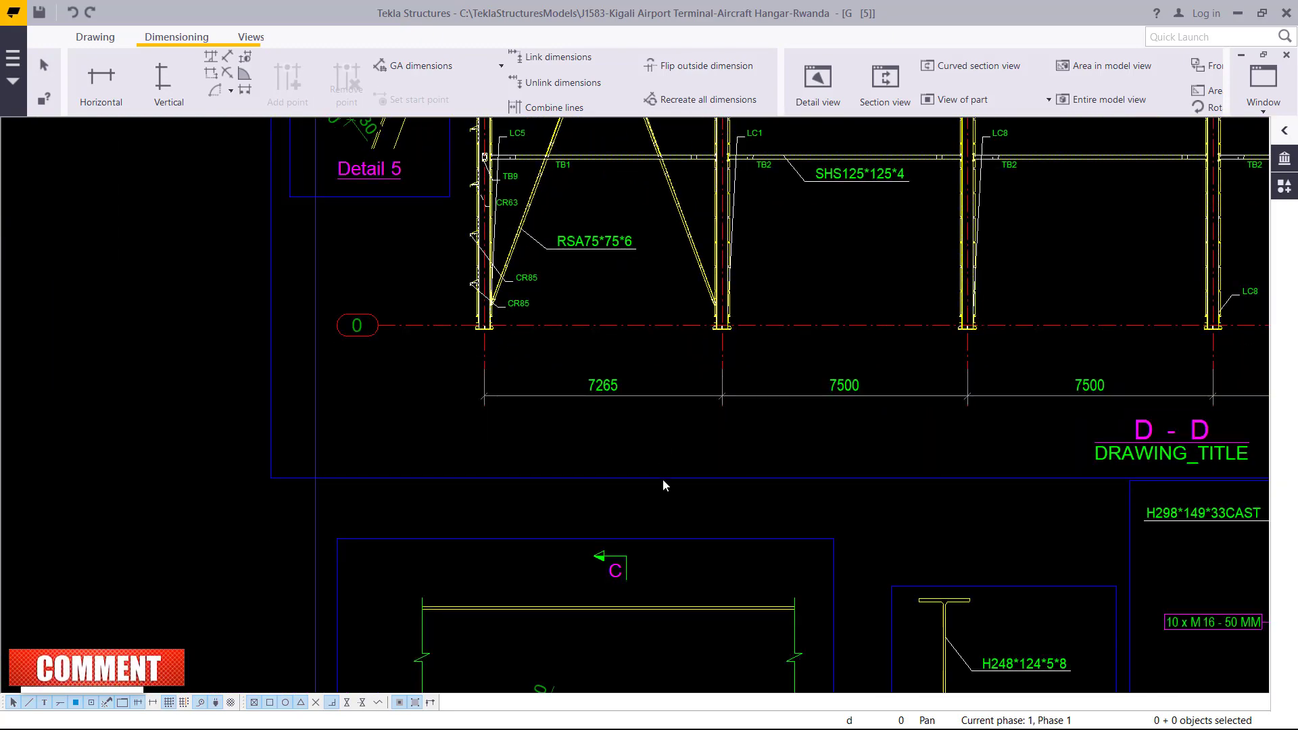
middle_drag(662, 479, 663, 180)
middle_drag(607, 616, 608, 543)
scroll(568, 525, up, 2)
scroll(572, 518, up, 3)
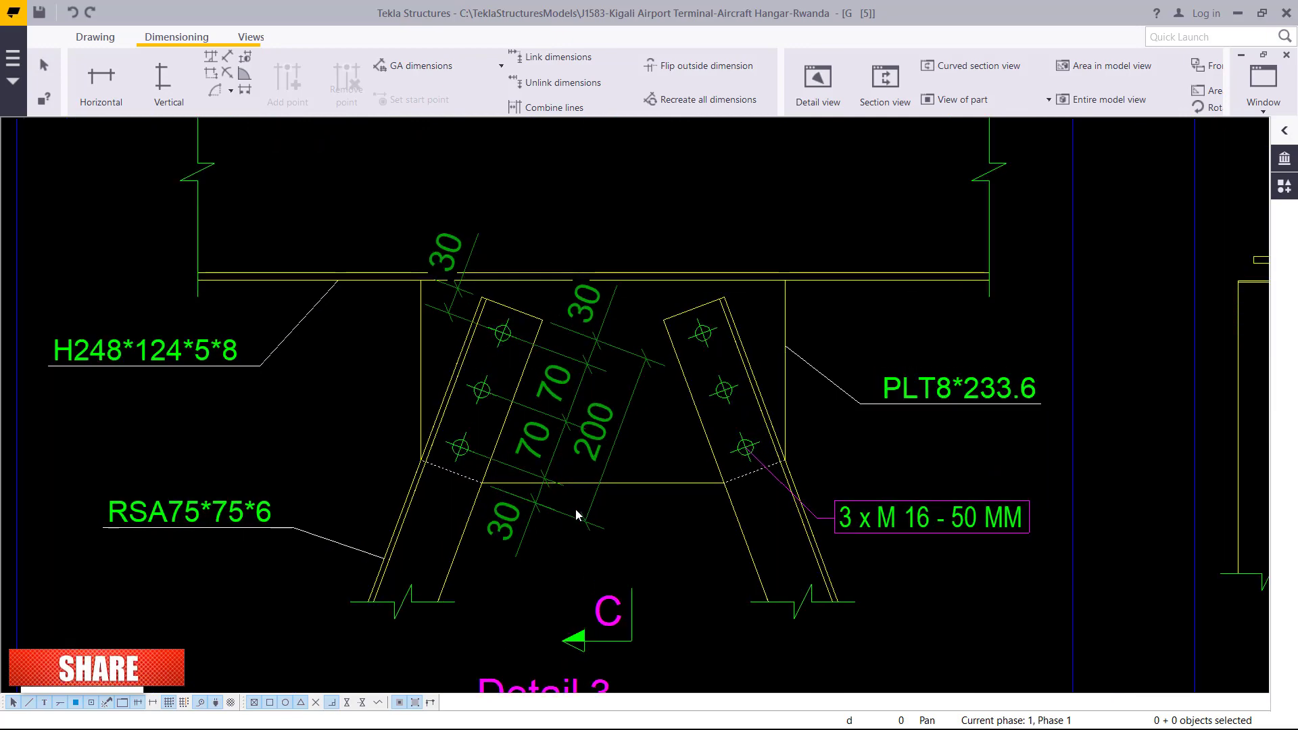
scroll(783, 186, up, 4)
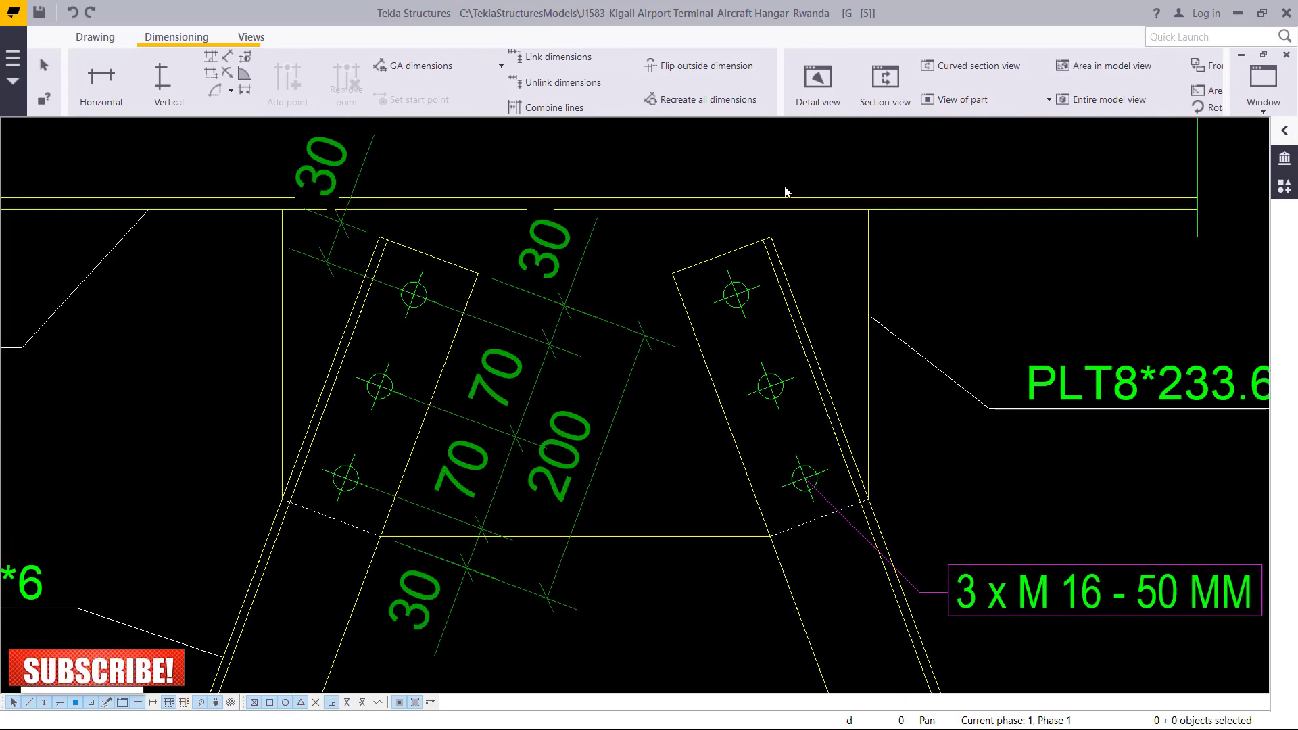
scroll(562, 445, down, 3)
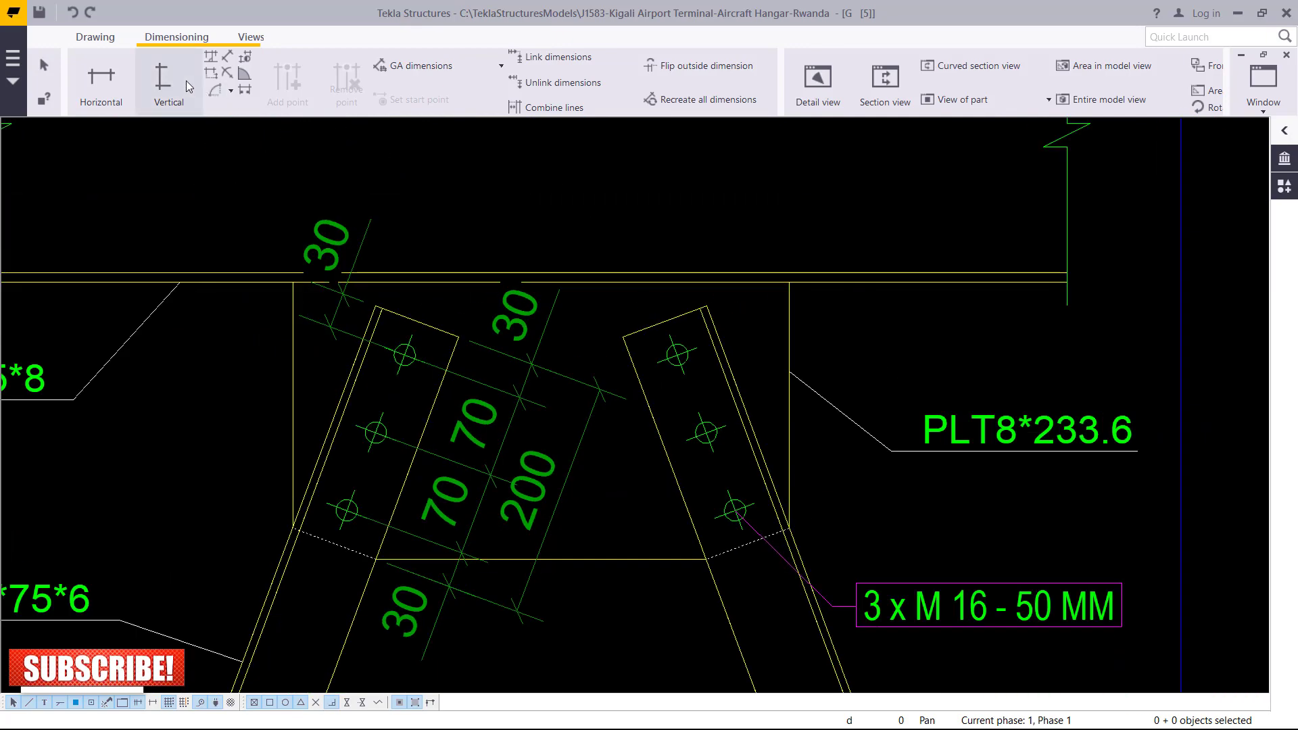
- Add a free dimension across the upper end of the brace nearest the PLT8*233.6 label in Detail 3
click(229, 59)
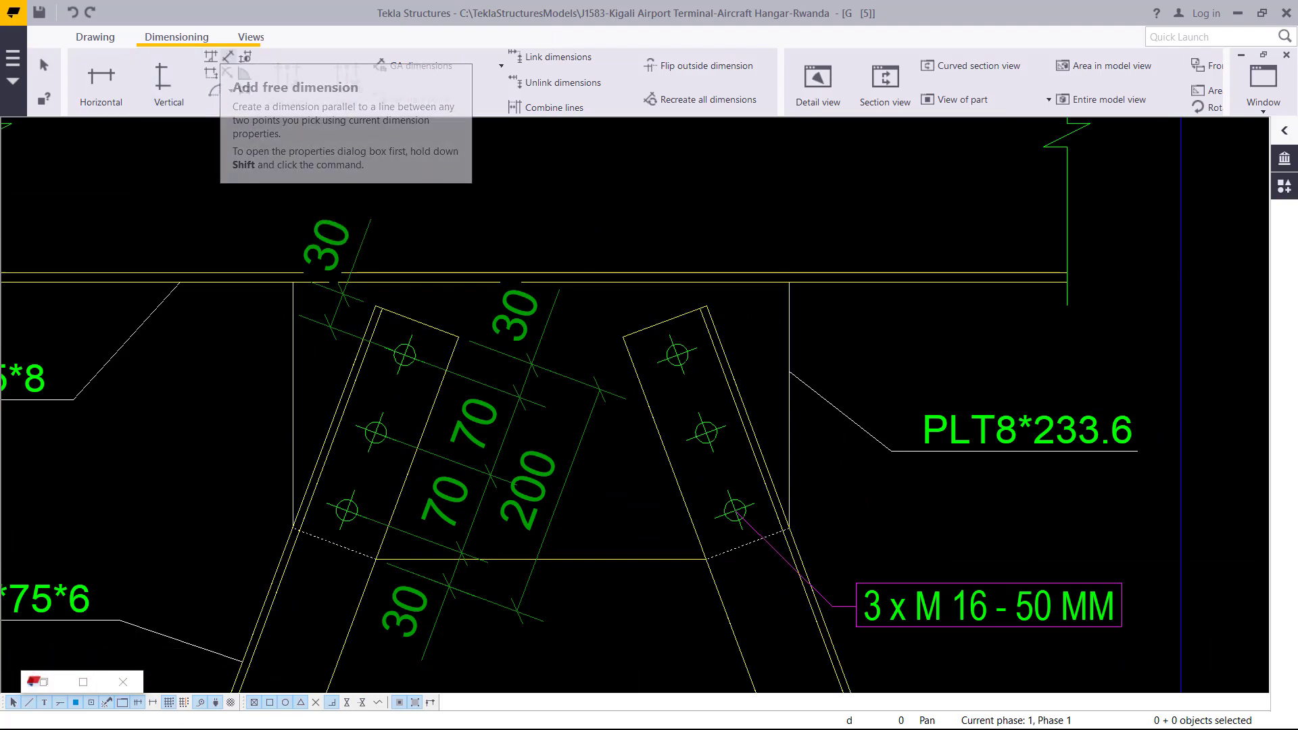
scroll(680, 331, up, 3)
click(570, 341)
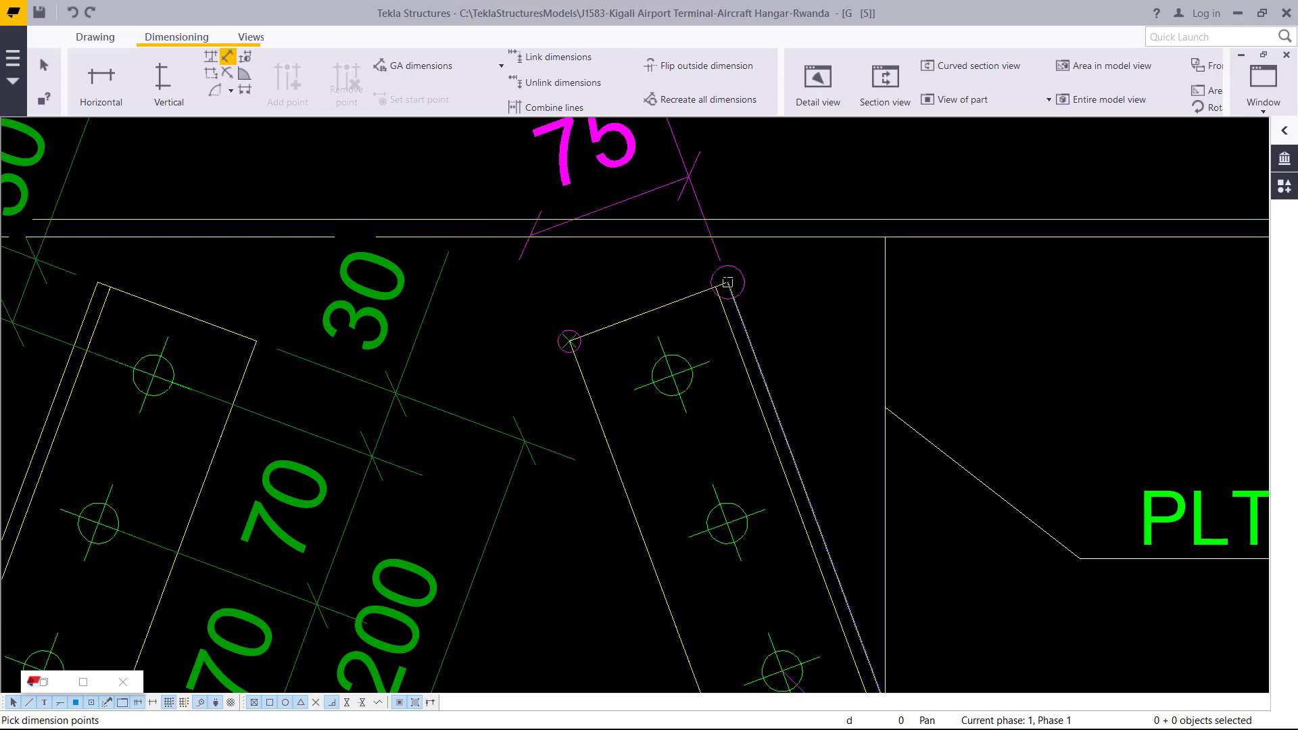
click(727, 282)
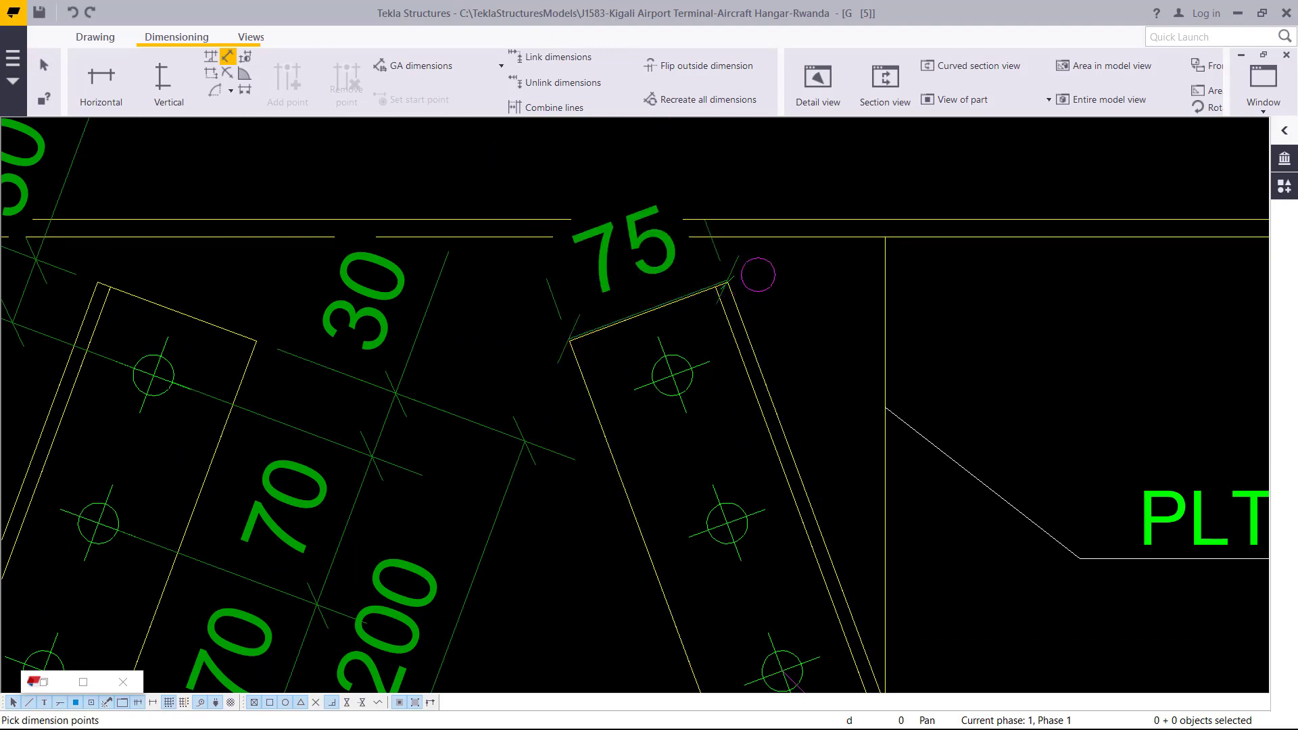
right_click(759, 276)
click(792, 289)
- Move the brace end's new free dimension above the beam flange, then delete it
click(665, 266)
drag(665, 267, 558, 122)
scroll(672, 452, down, 2)
scroll(644, 274, up, 4)
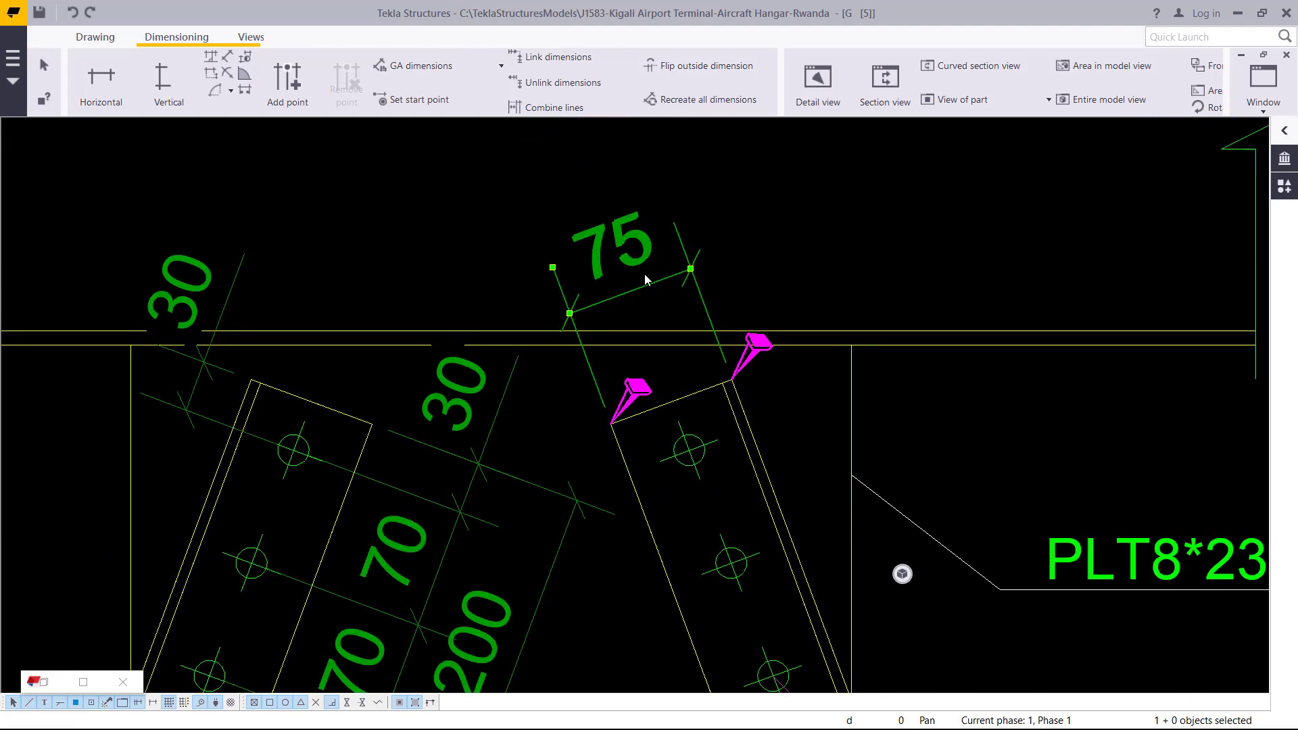
scroll(639, 239, up, 1)
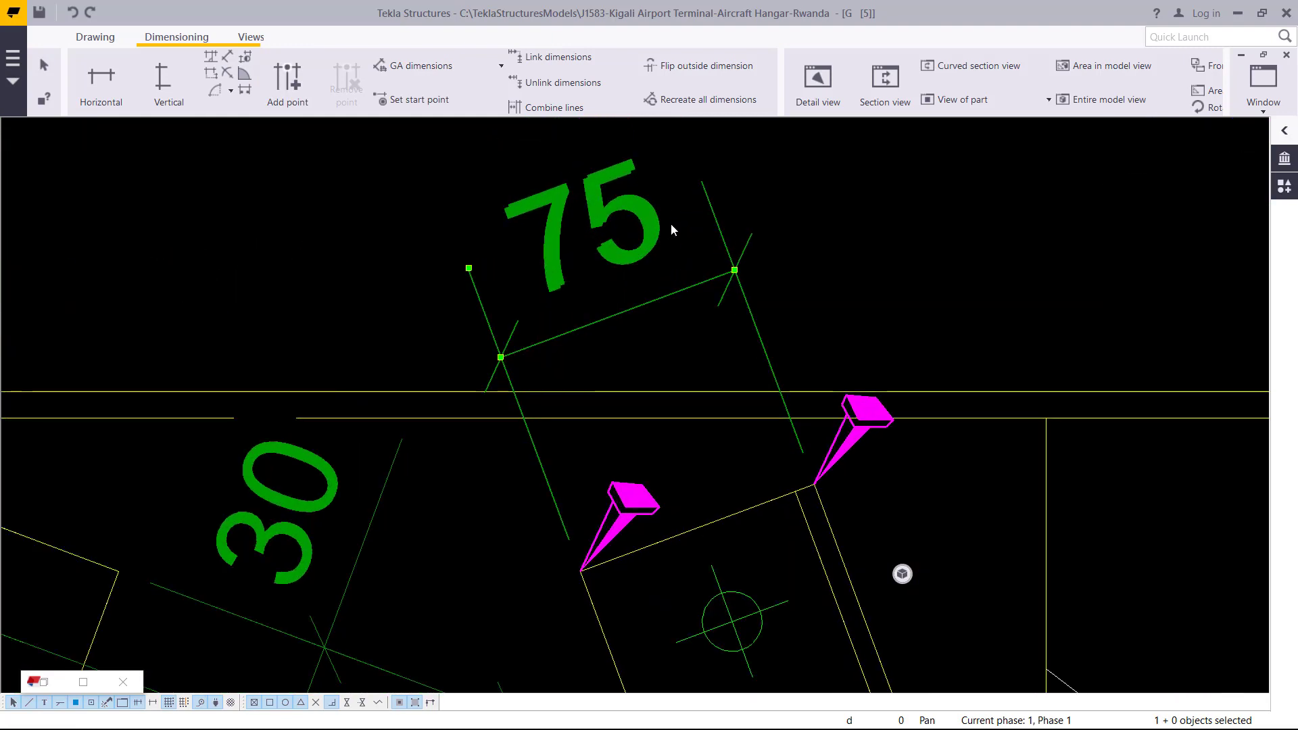
key(Delete)
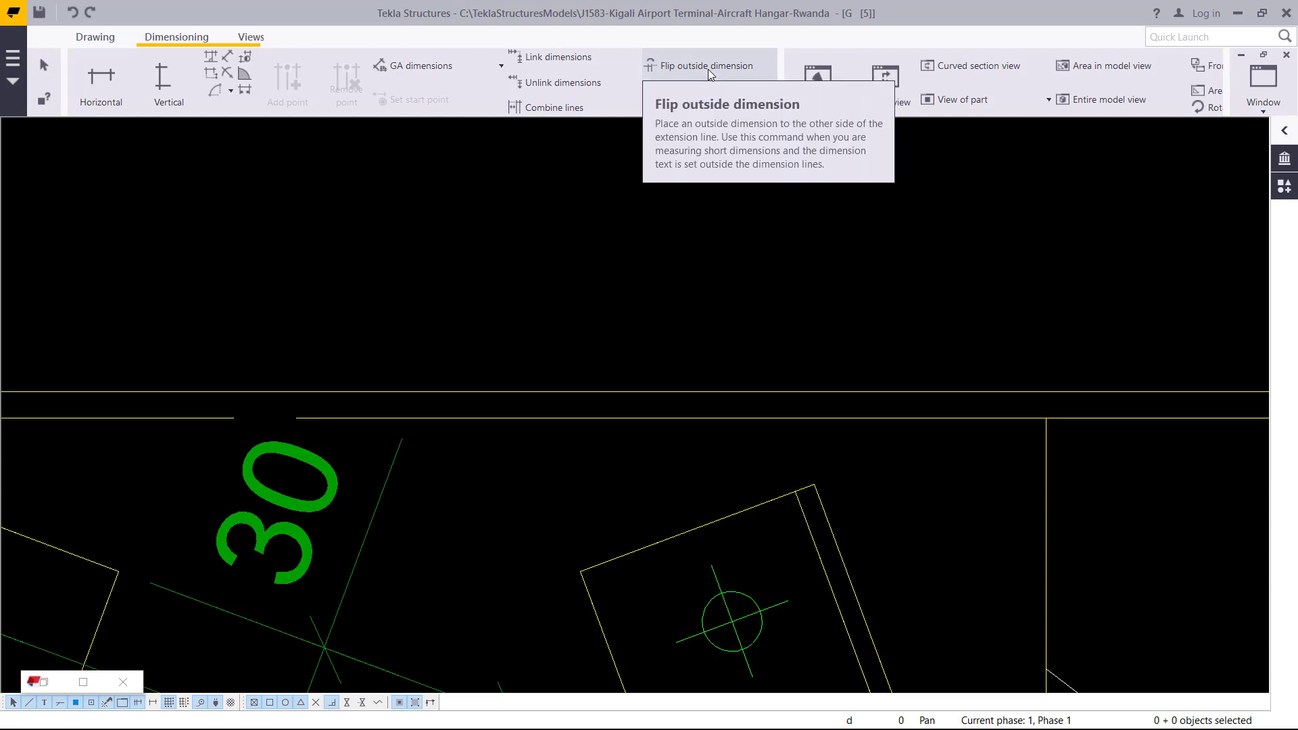
- Move the separate 30 mm edge dimension in Detail 3 farther out from the RSA75*75*6 brace
scroll(521, 235, down, 8)
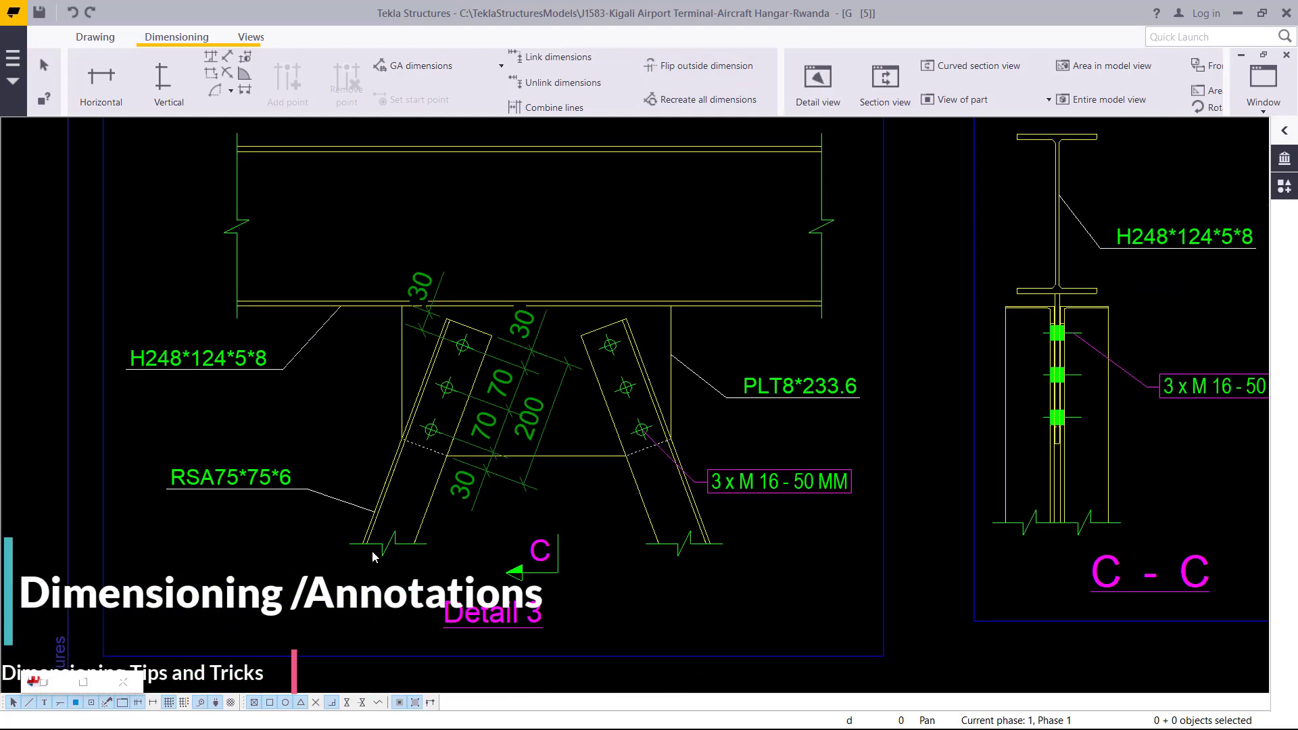
scroll(453, 315, up, 8)
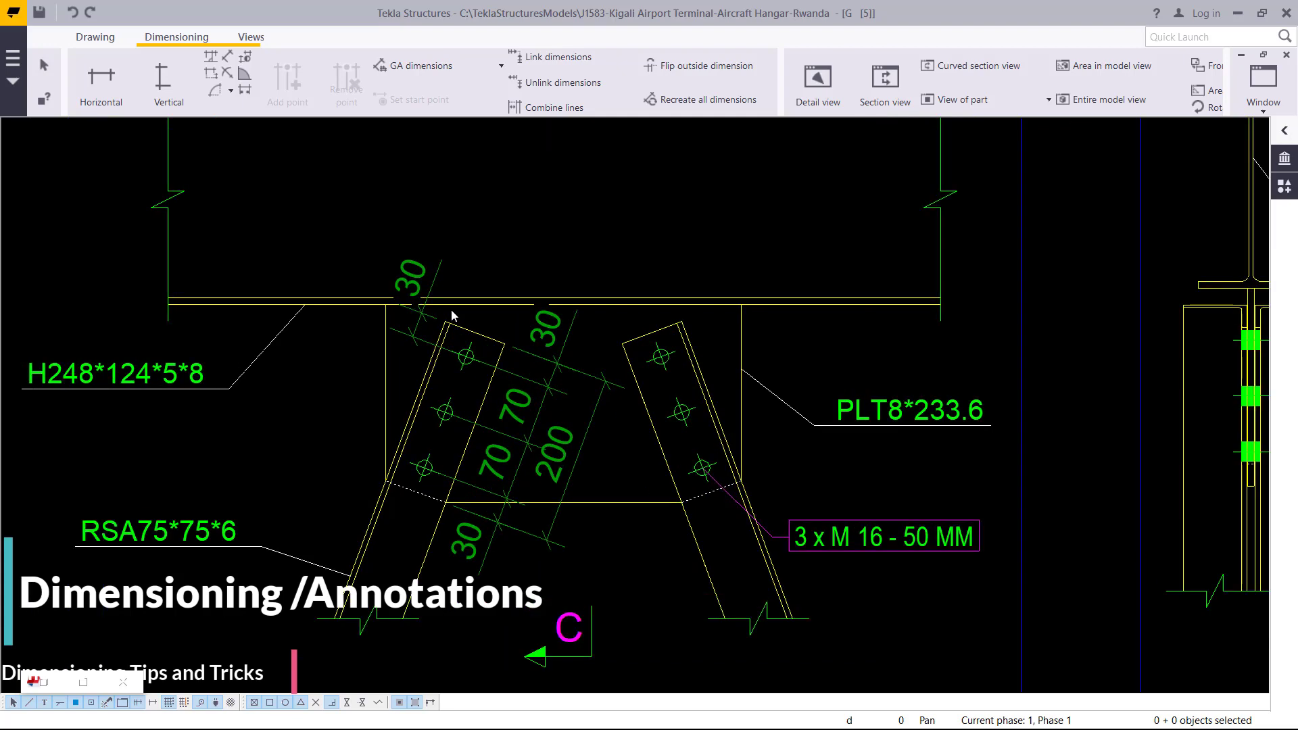
click(397, 242)
drag(398, 242, 342, 219)
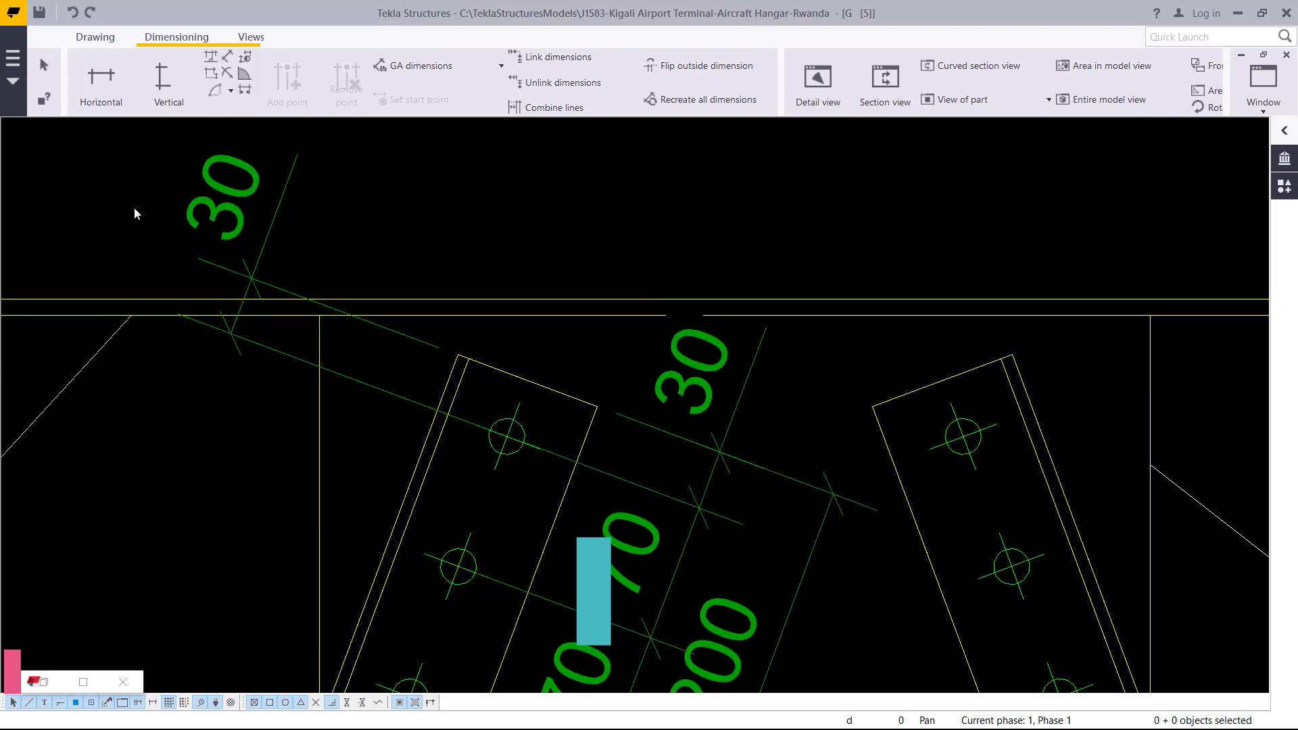
- Flip the text of the separate 30 mm edge dimension beside Detail 3's RSA75*75*6 brace to the opposite side of its extension lines
scroll(223, 206, up, 1)
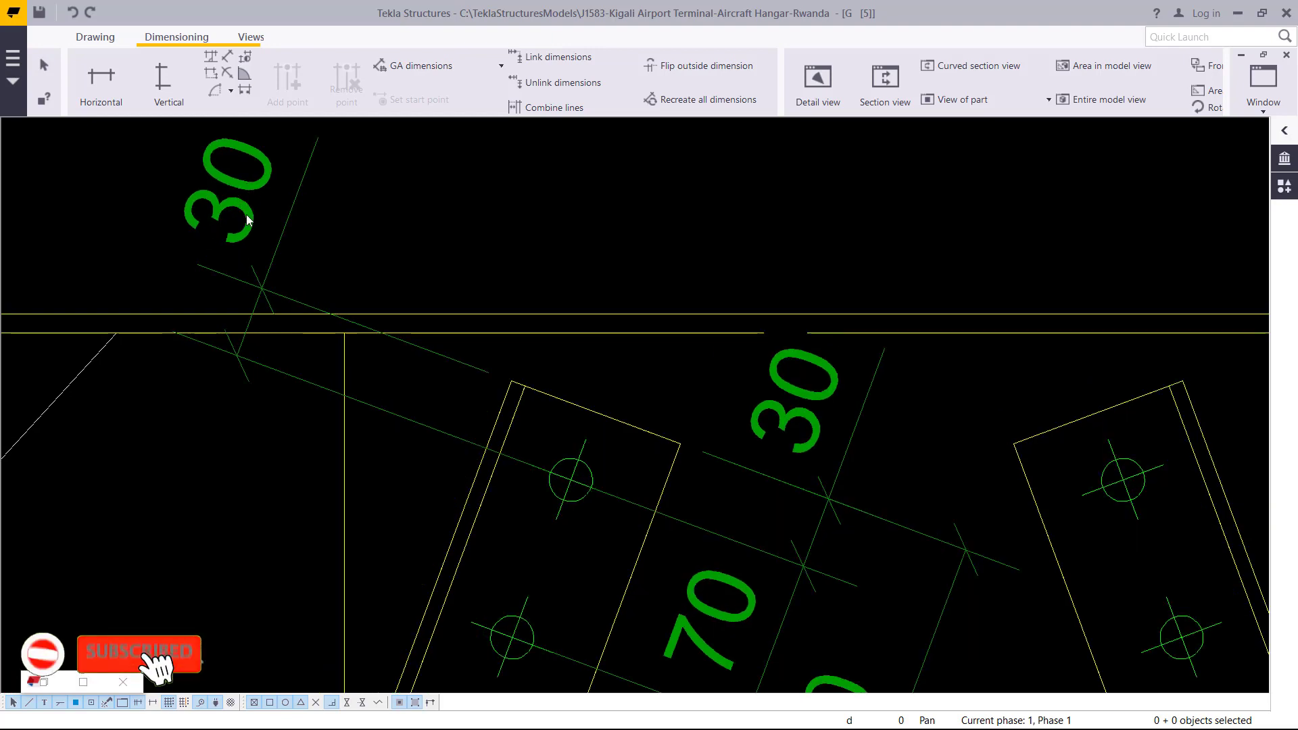
scroll(459, 338, down, 1)
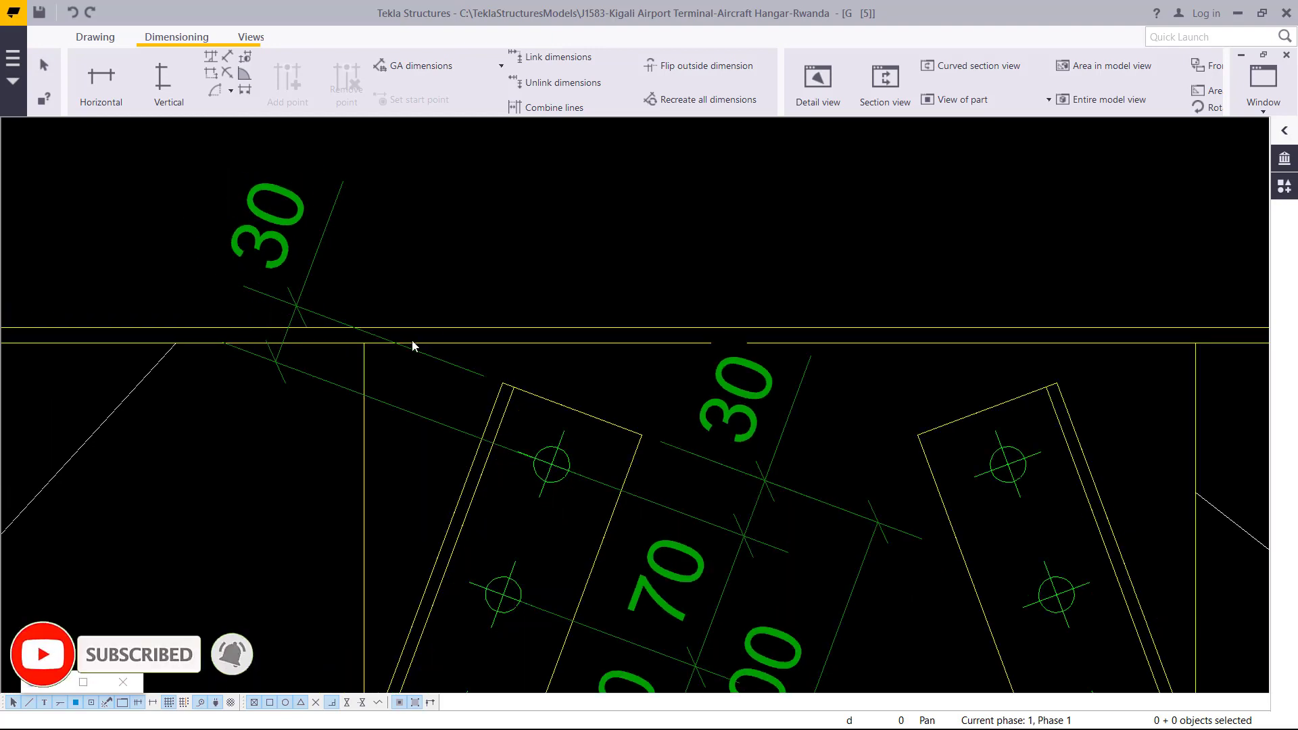
scroll(482, 443, down, 1)
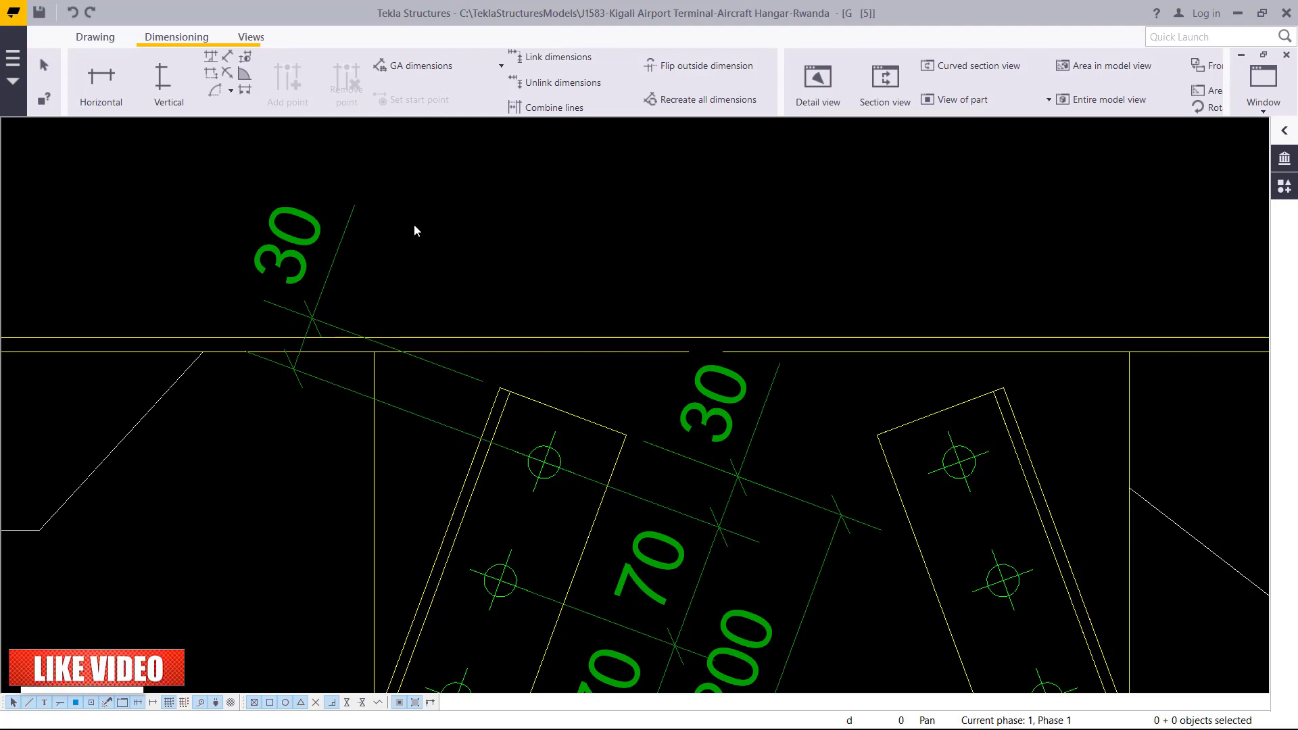
click(714, 71)
click(314, 221)
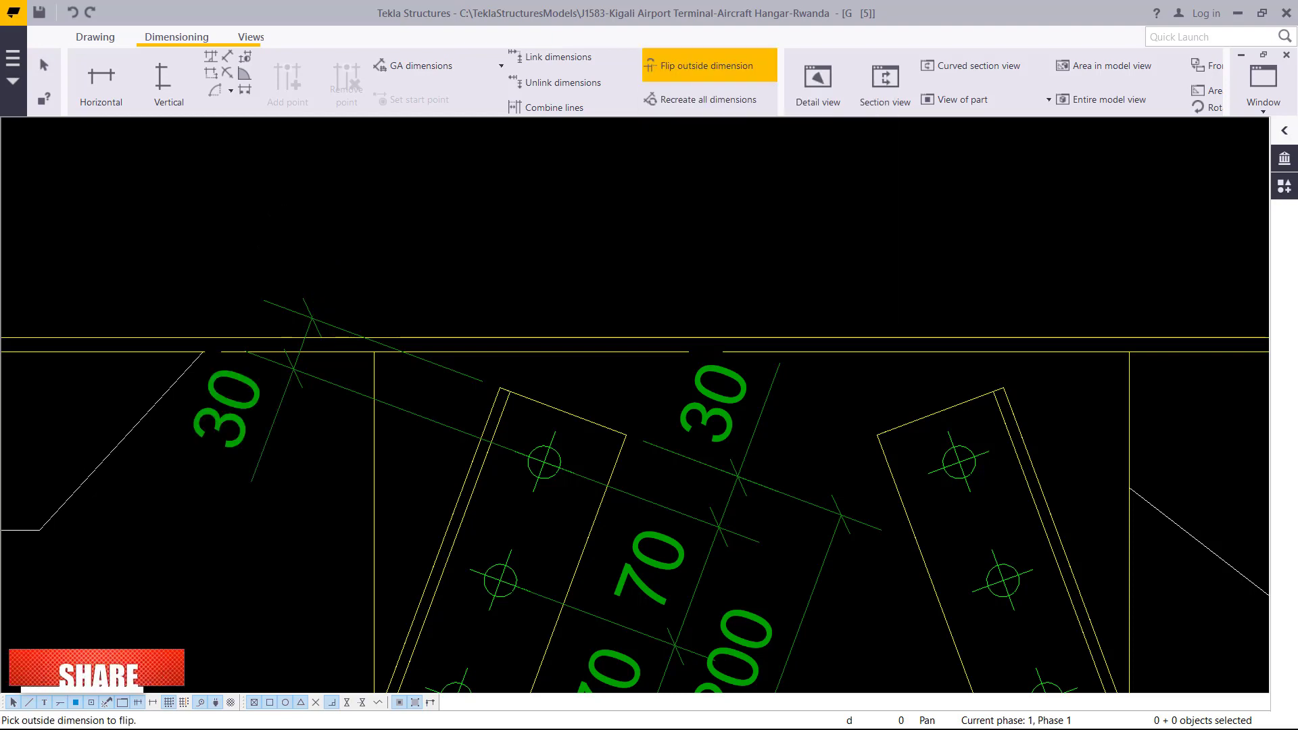
right_click(502, 217)
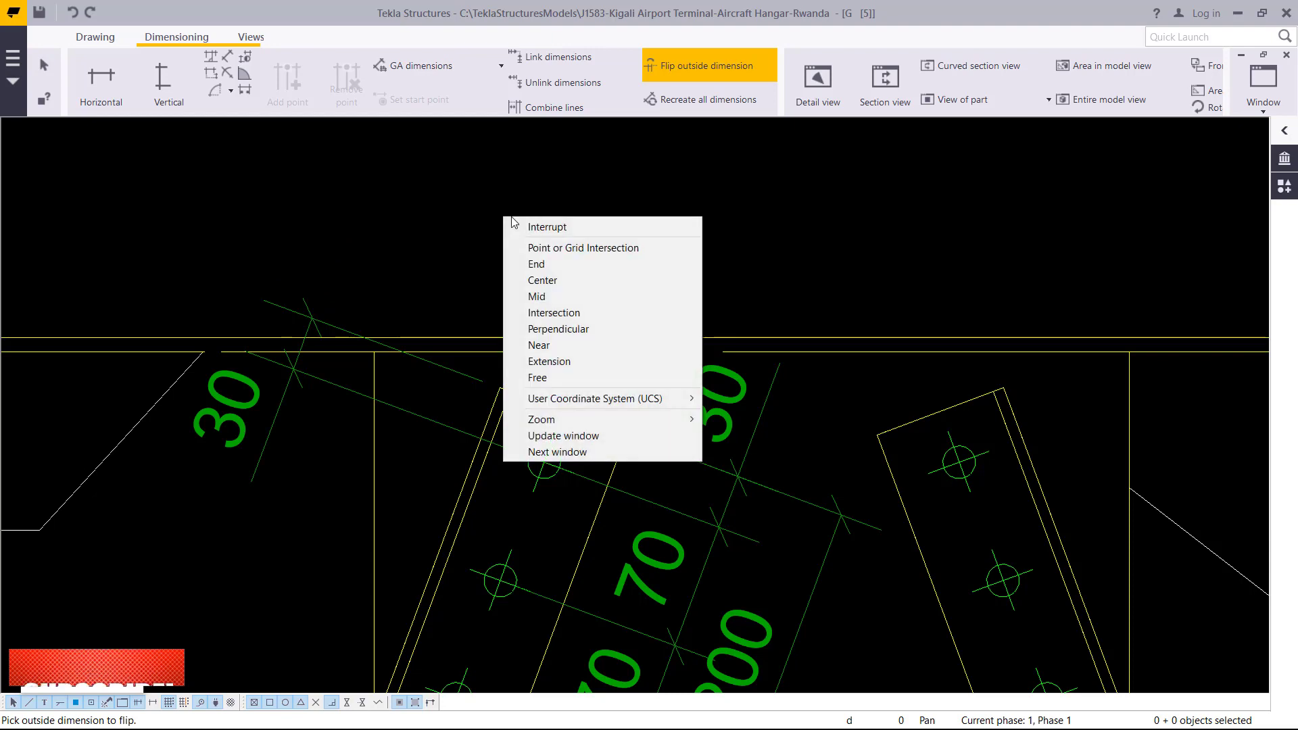
click(539, 221)
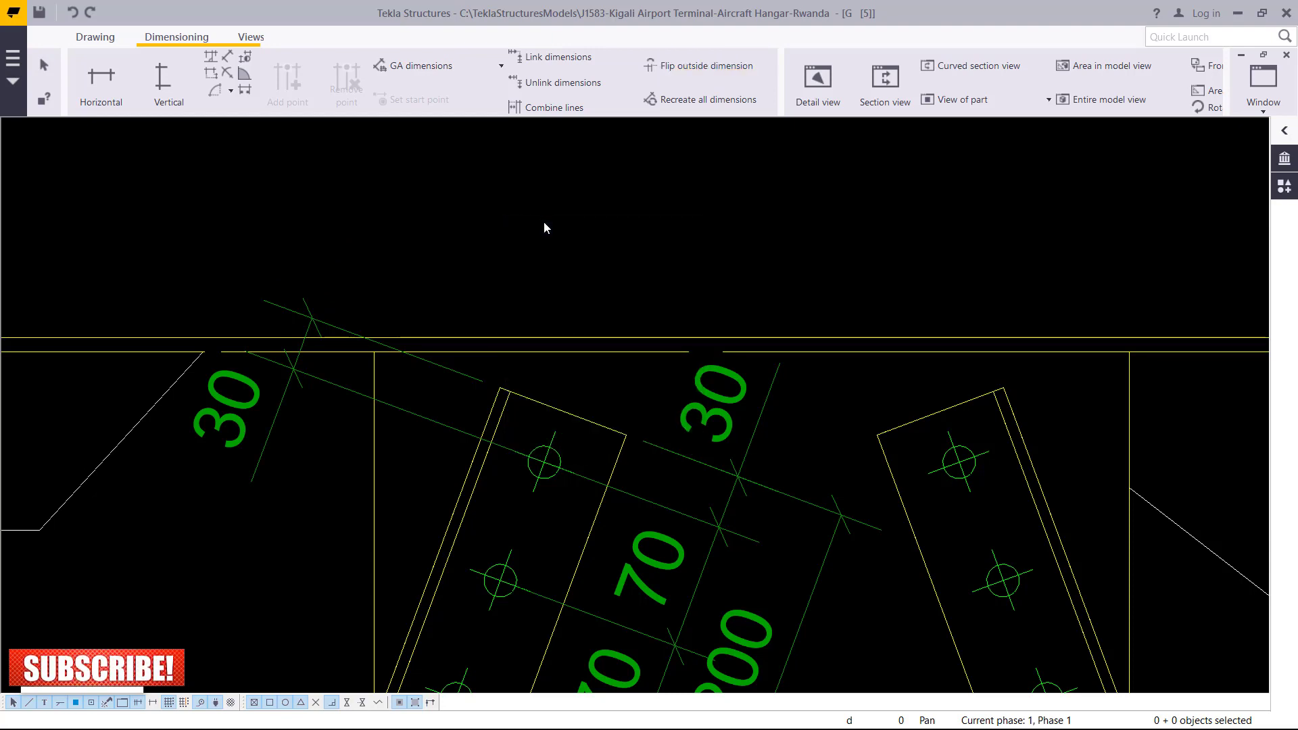
scroll(549, 305, down, 3)
scroll(506, 472, up, 2)
scroll(506, 472, up, 1)
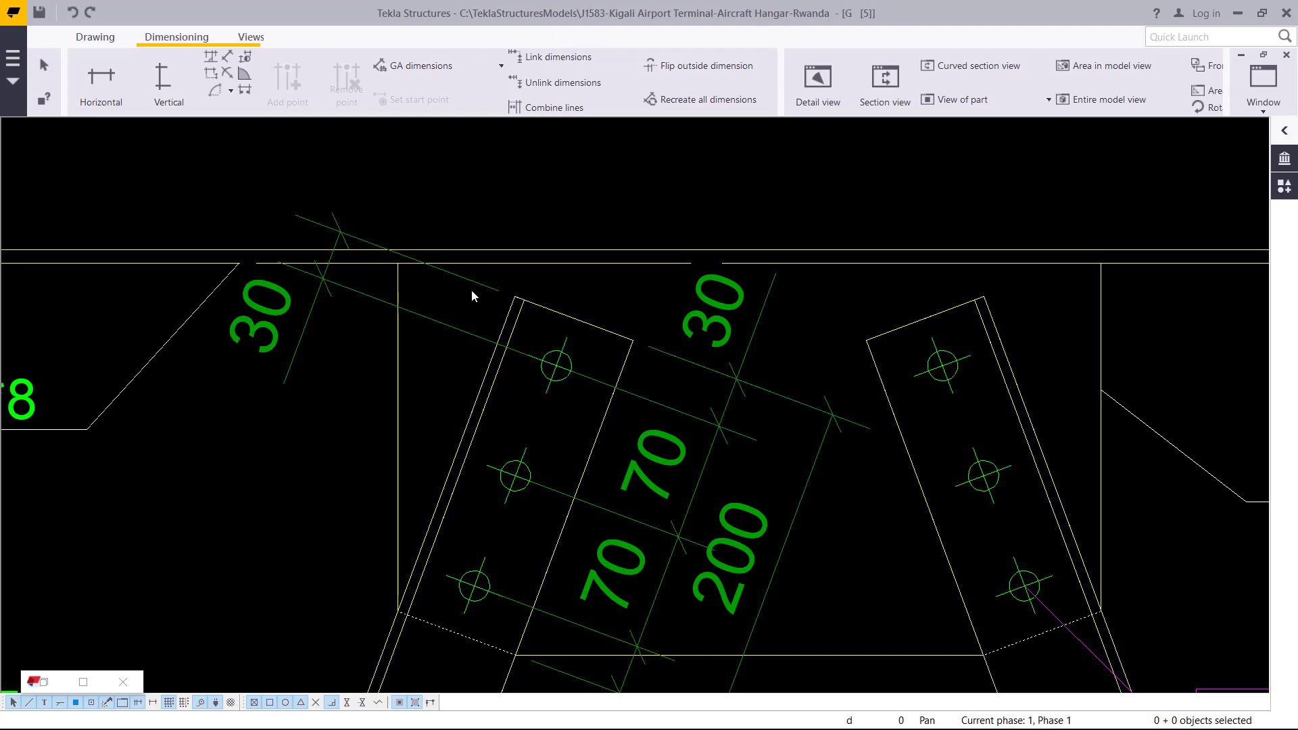
scroll(472, 292, down, 4)
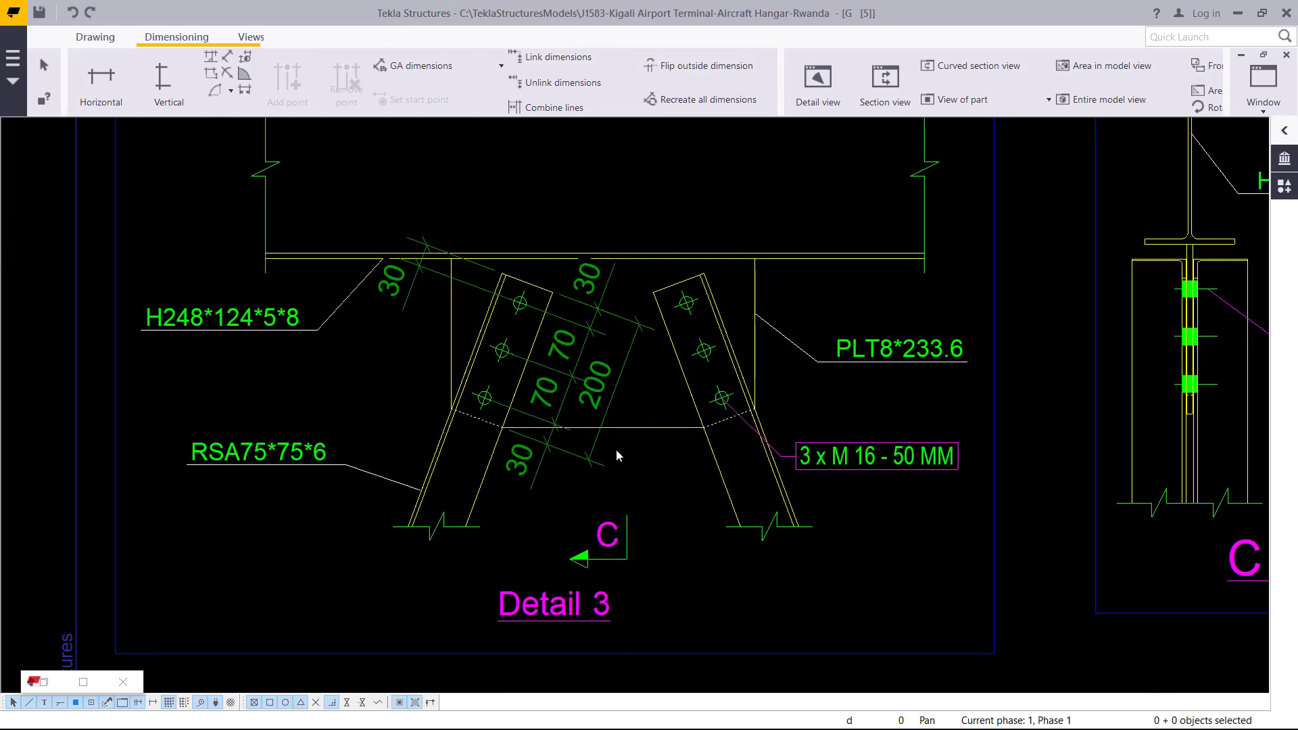
scroll(616, 455, down, 1)
scroll(571, 329, up, 3)
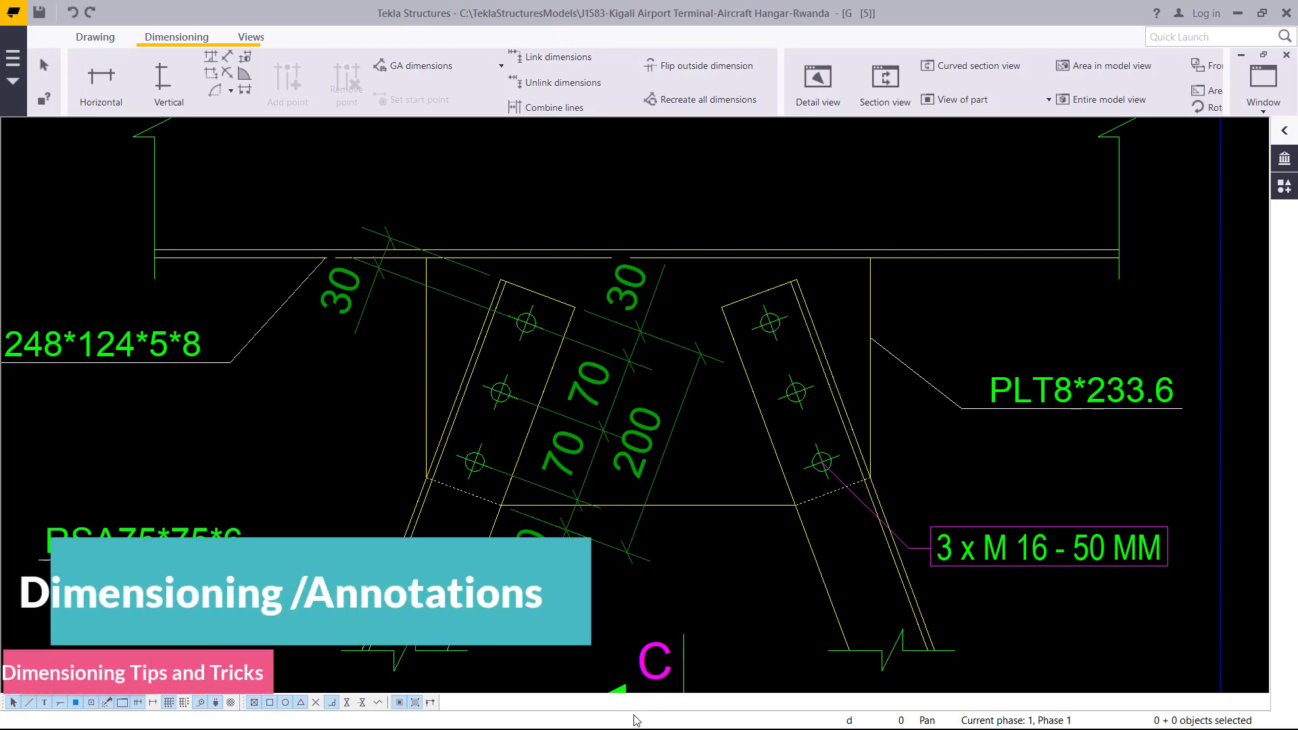
key(super)
click(666, 714)
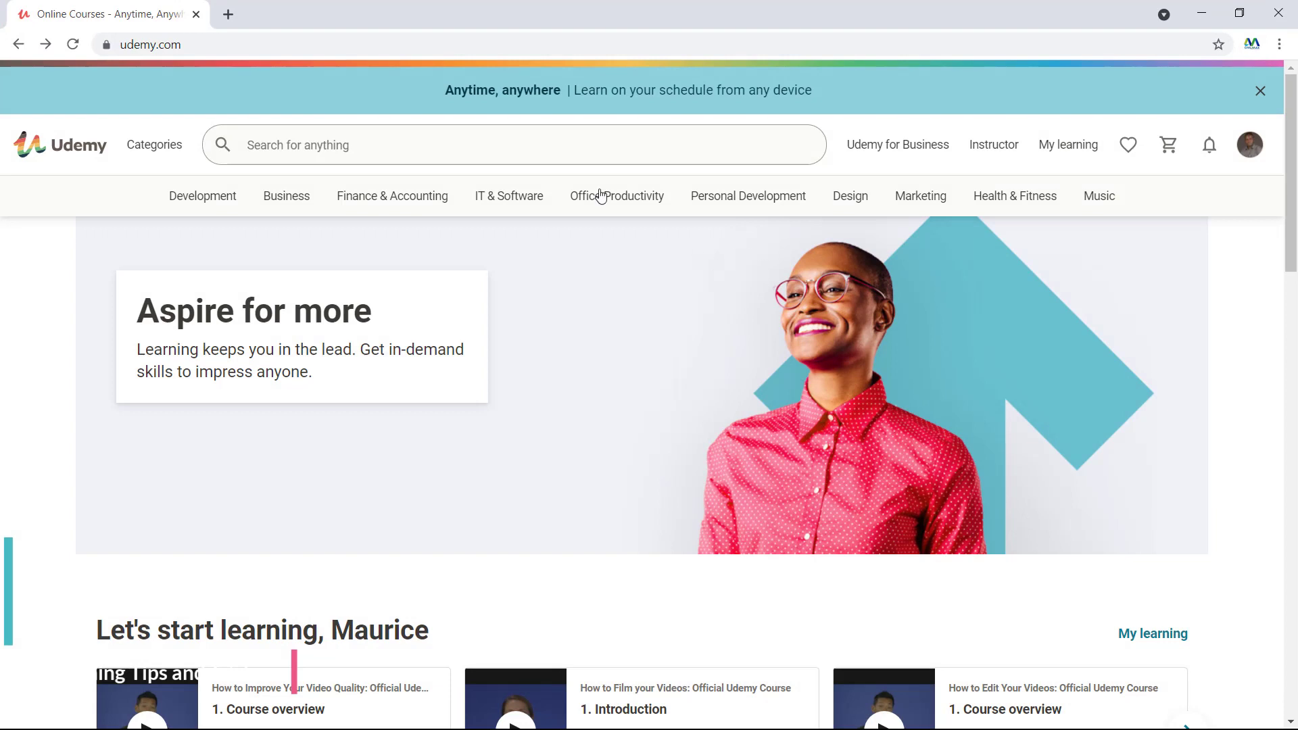
click(350, 143)
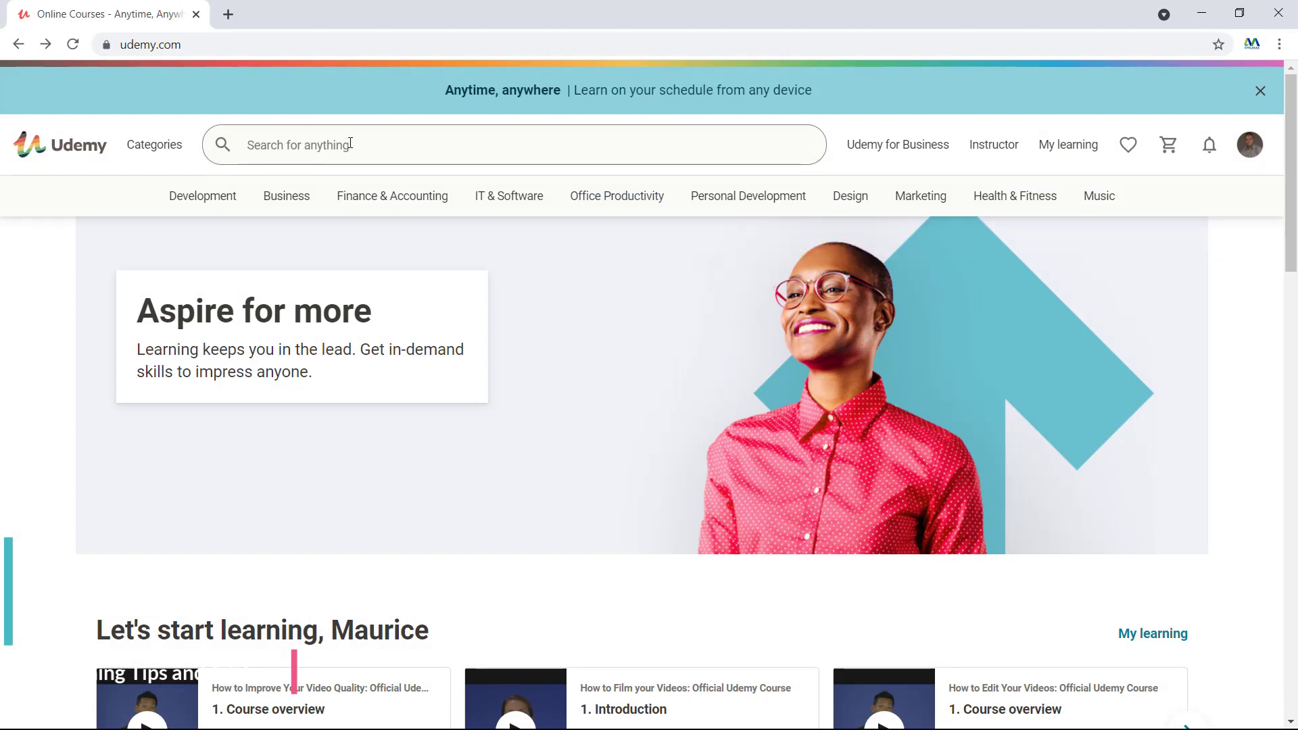
text(mauri)
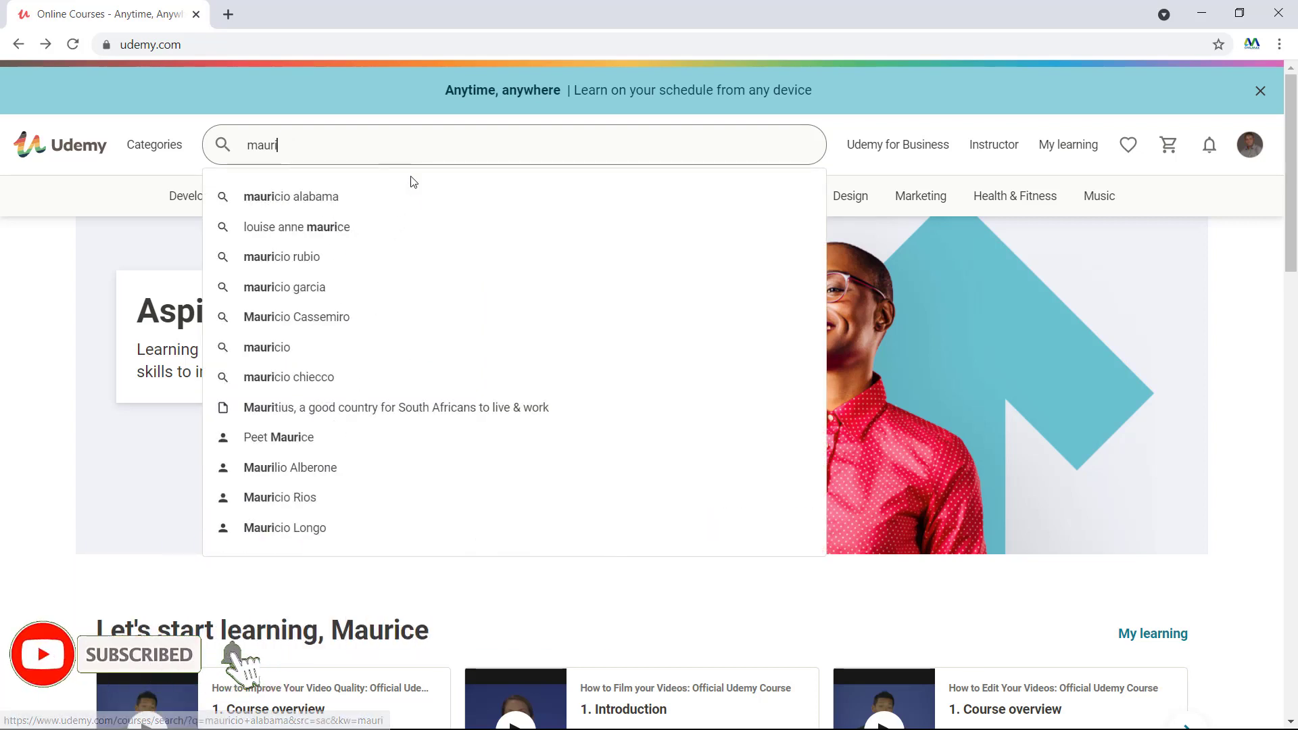
text(ce)
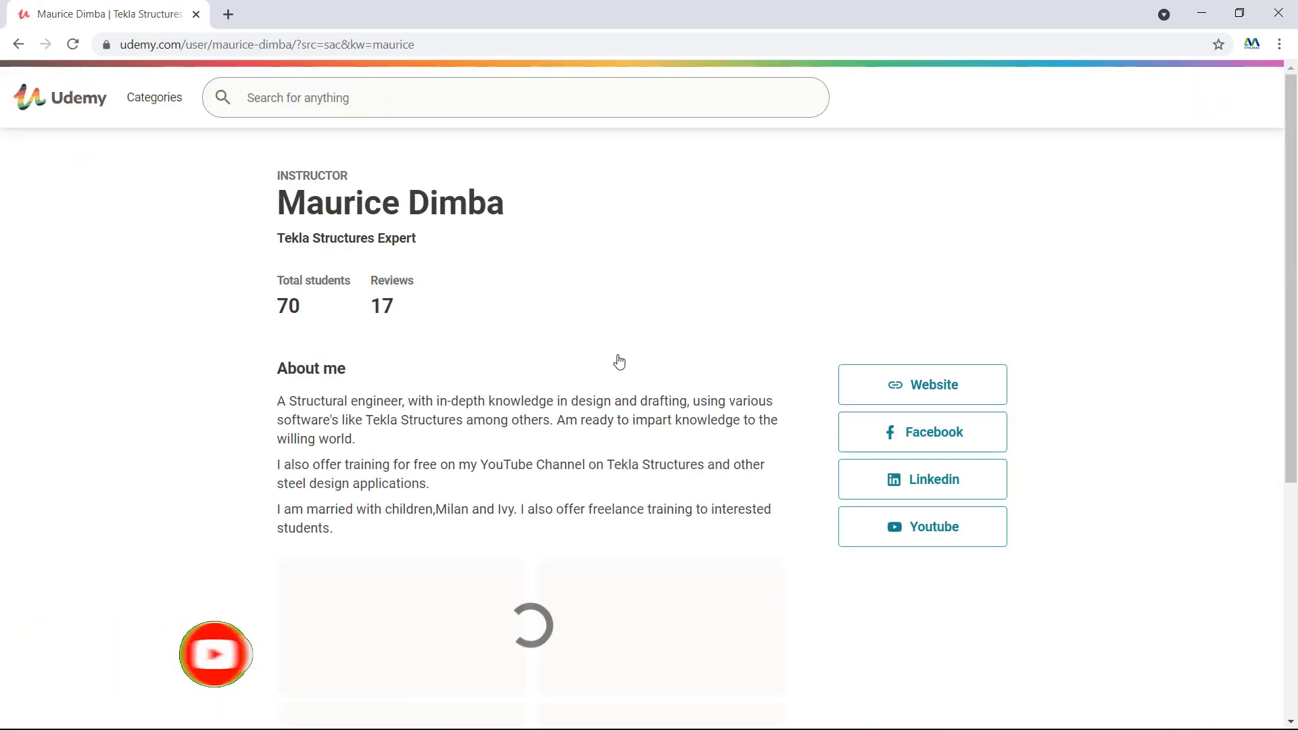
- Open the Advanced Tekla Structures Essential Training course from the instructor's profile and look through its course overview
scroll(603, 414, down, 10)
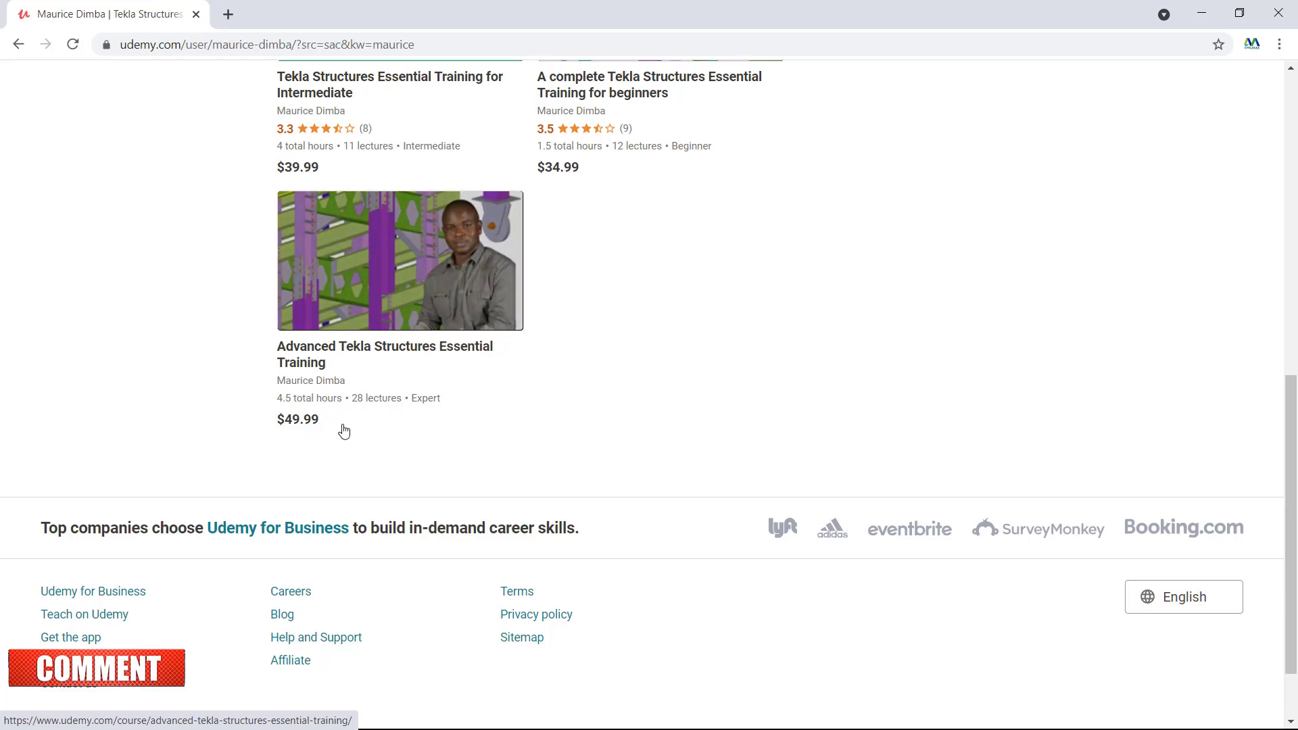
click(429, 275)
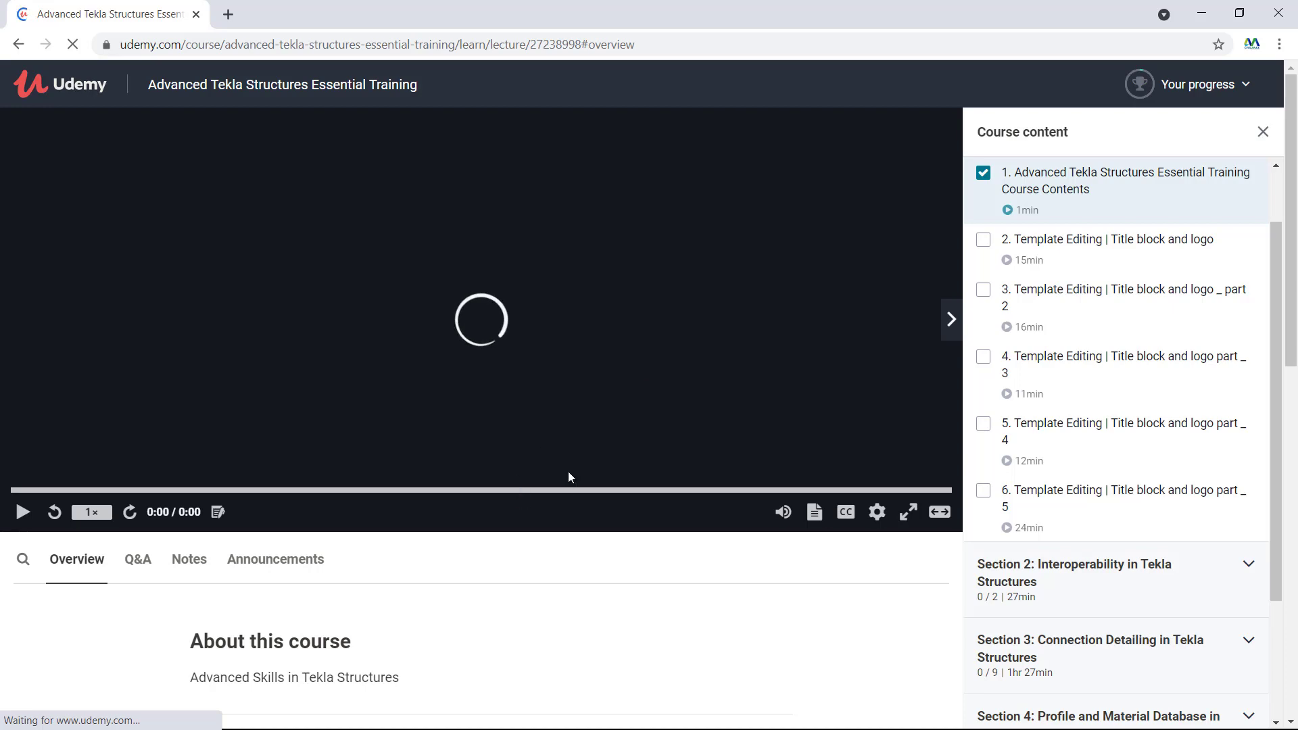
scroll(568, 472, down, 6)
scroll(514, 484, down, 4)
scroll(581, 467, up, 9)
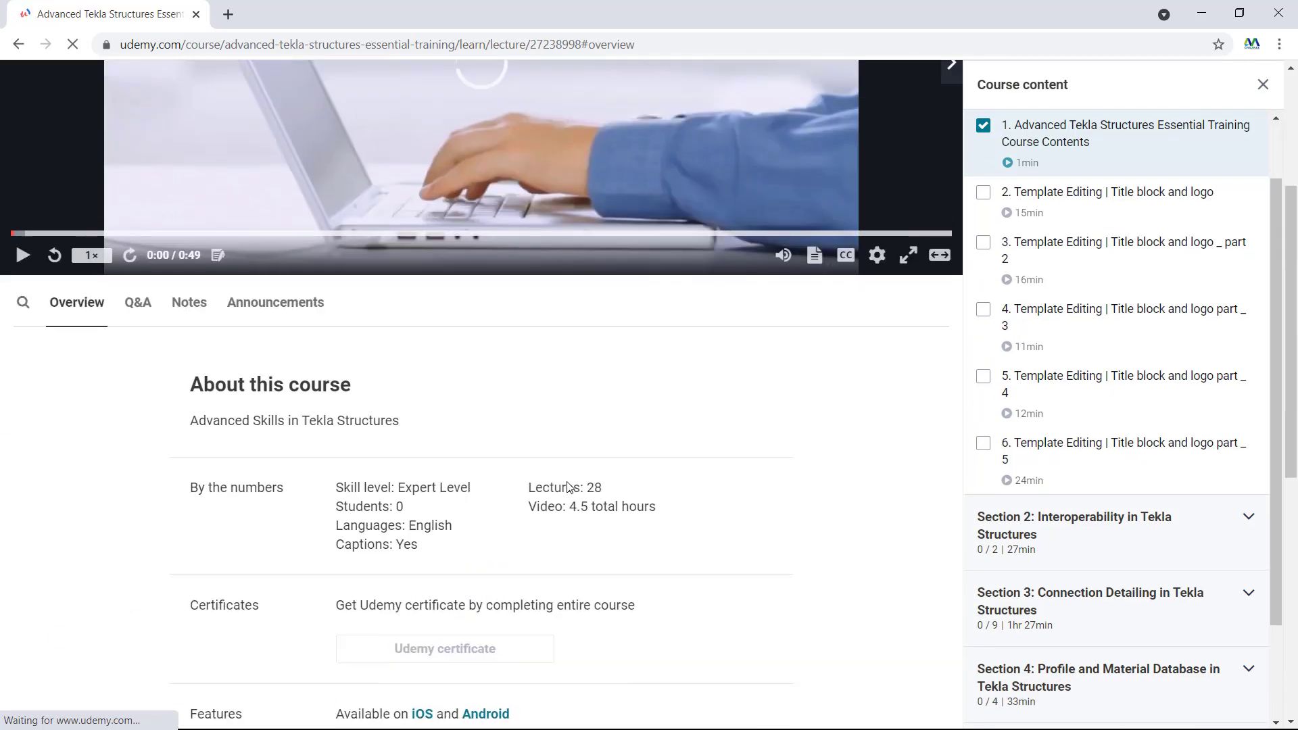
scroll(635, 412, down, 8)
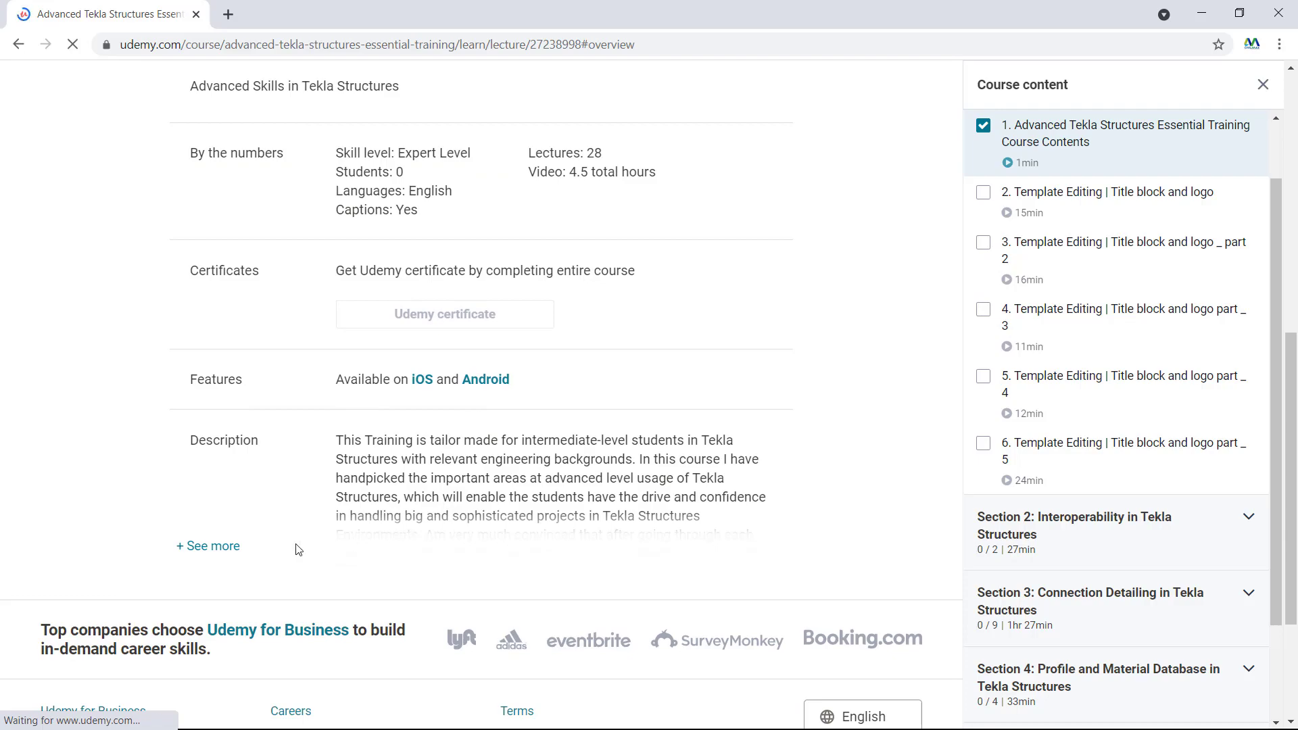
- Expand and read the full course description with its learning outcomes, and play the Course Contents introduction video
click(206, 546)
scroll(278, 534, down, 5)
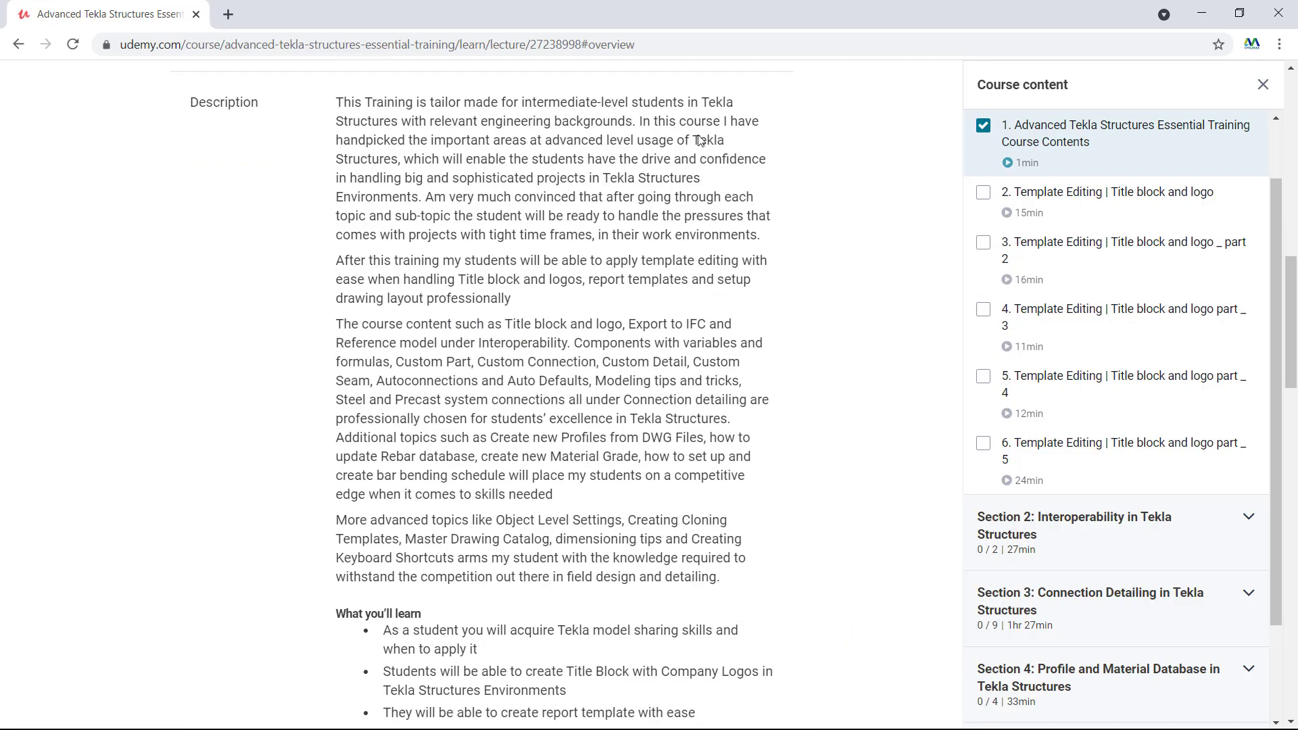
scroll(676, 142, down, 13)
scroll(618, 148, up, 6)
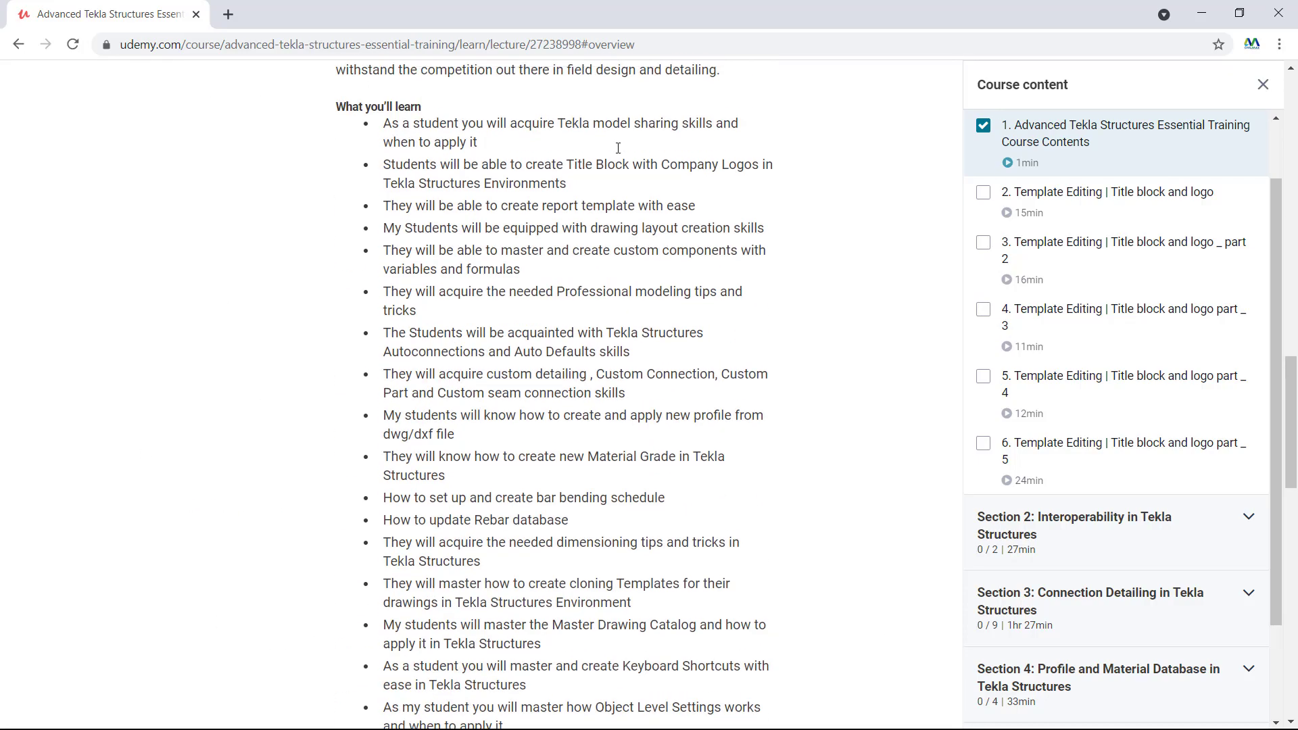
scroll(507, 499, up, 20)
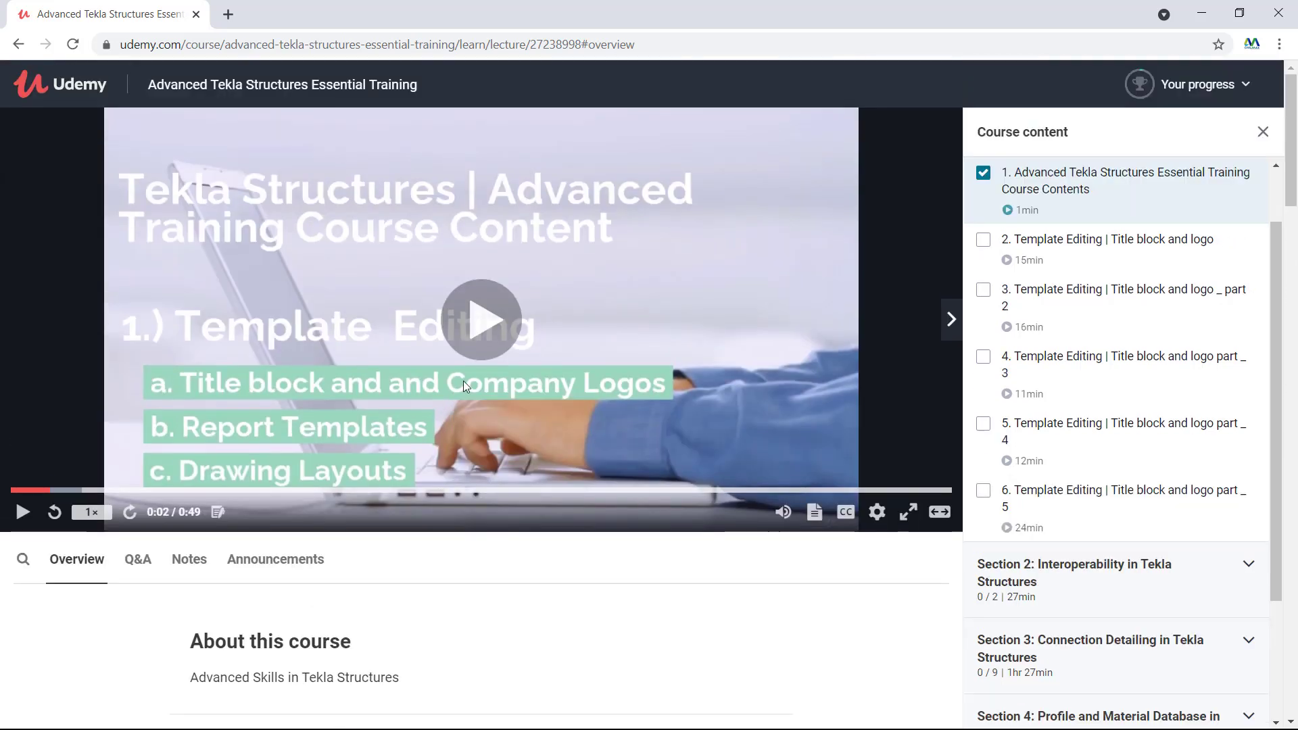
click(464, 380)
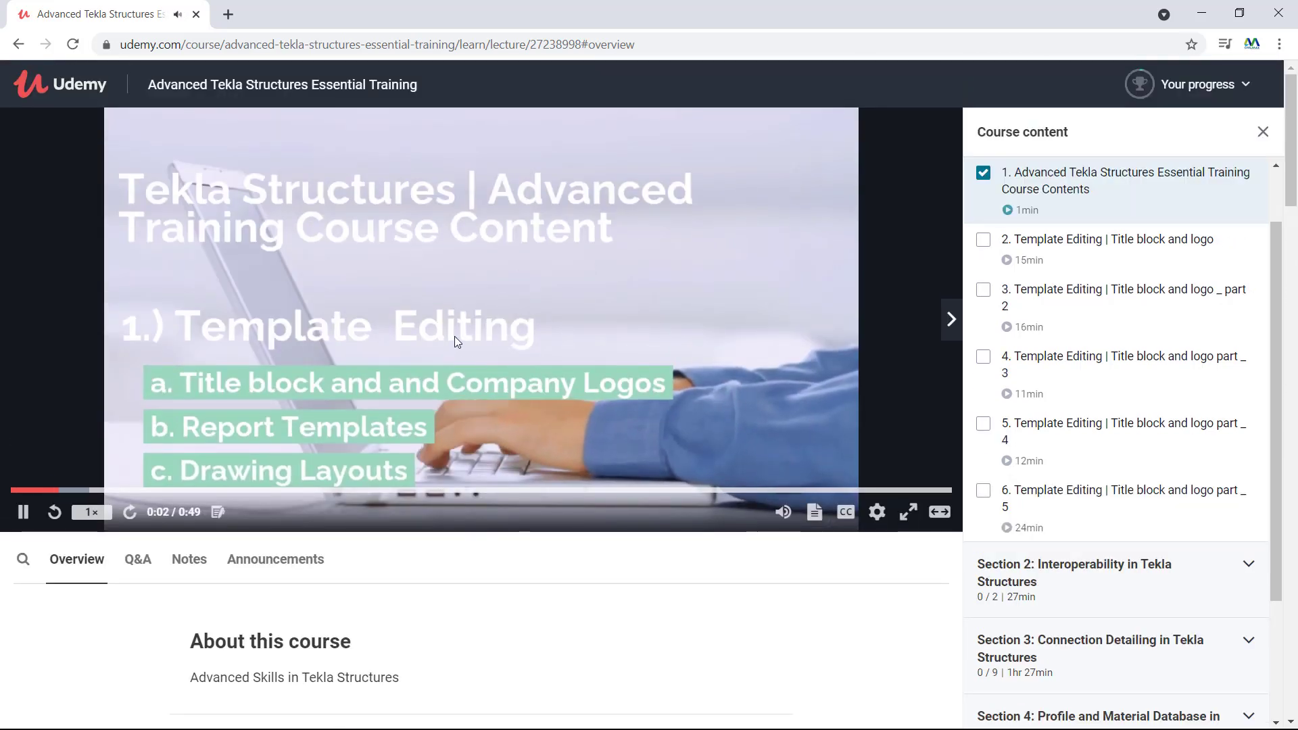